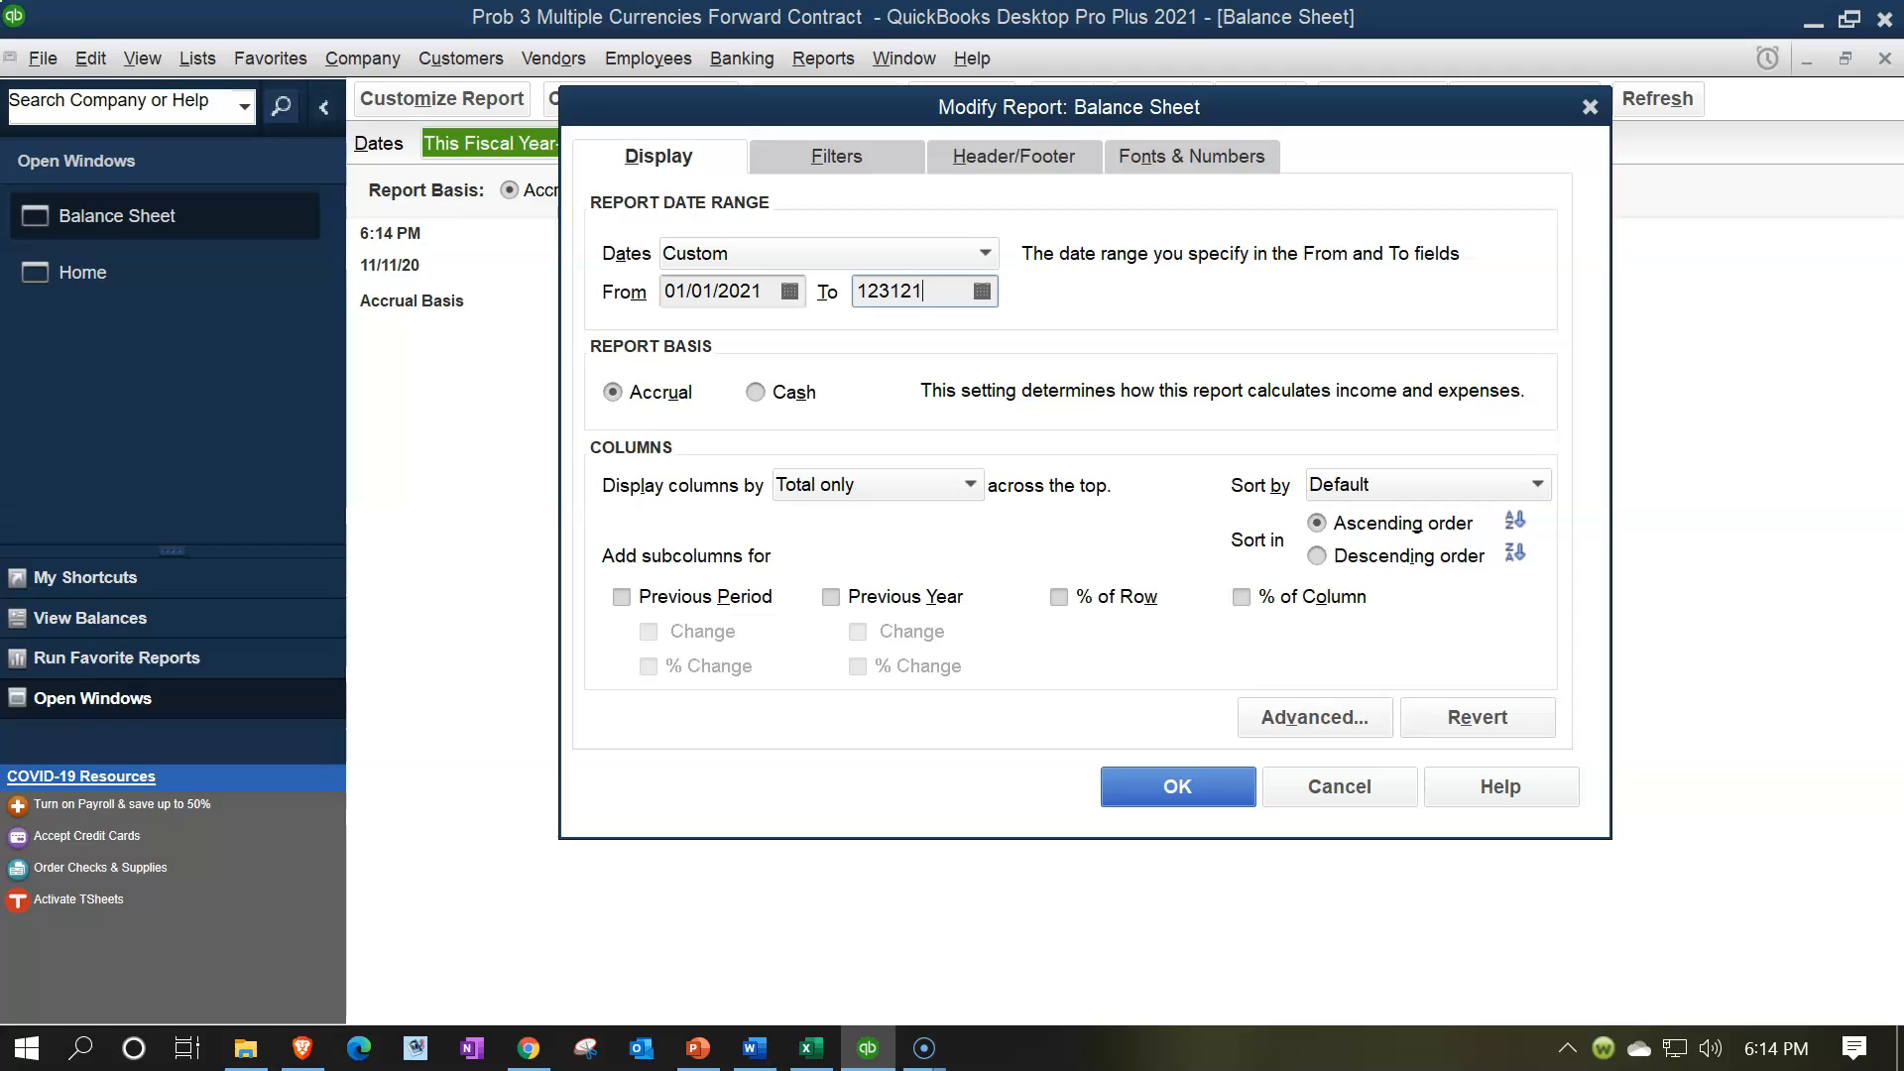
Step: Run the balance sheet for 01/01/2021 to 12/31/2021 and review the transactions behind the Payable Exchange Broker (MXN) balance
click(1150, 793)
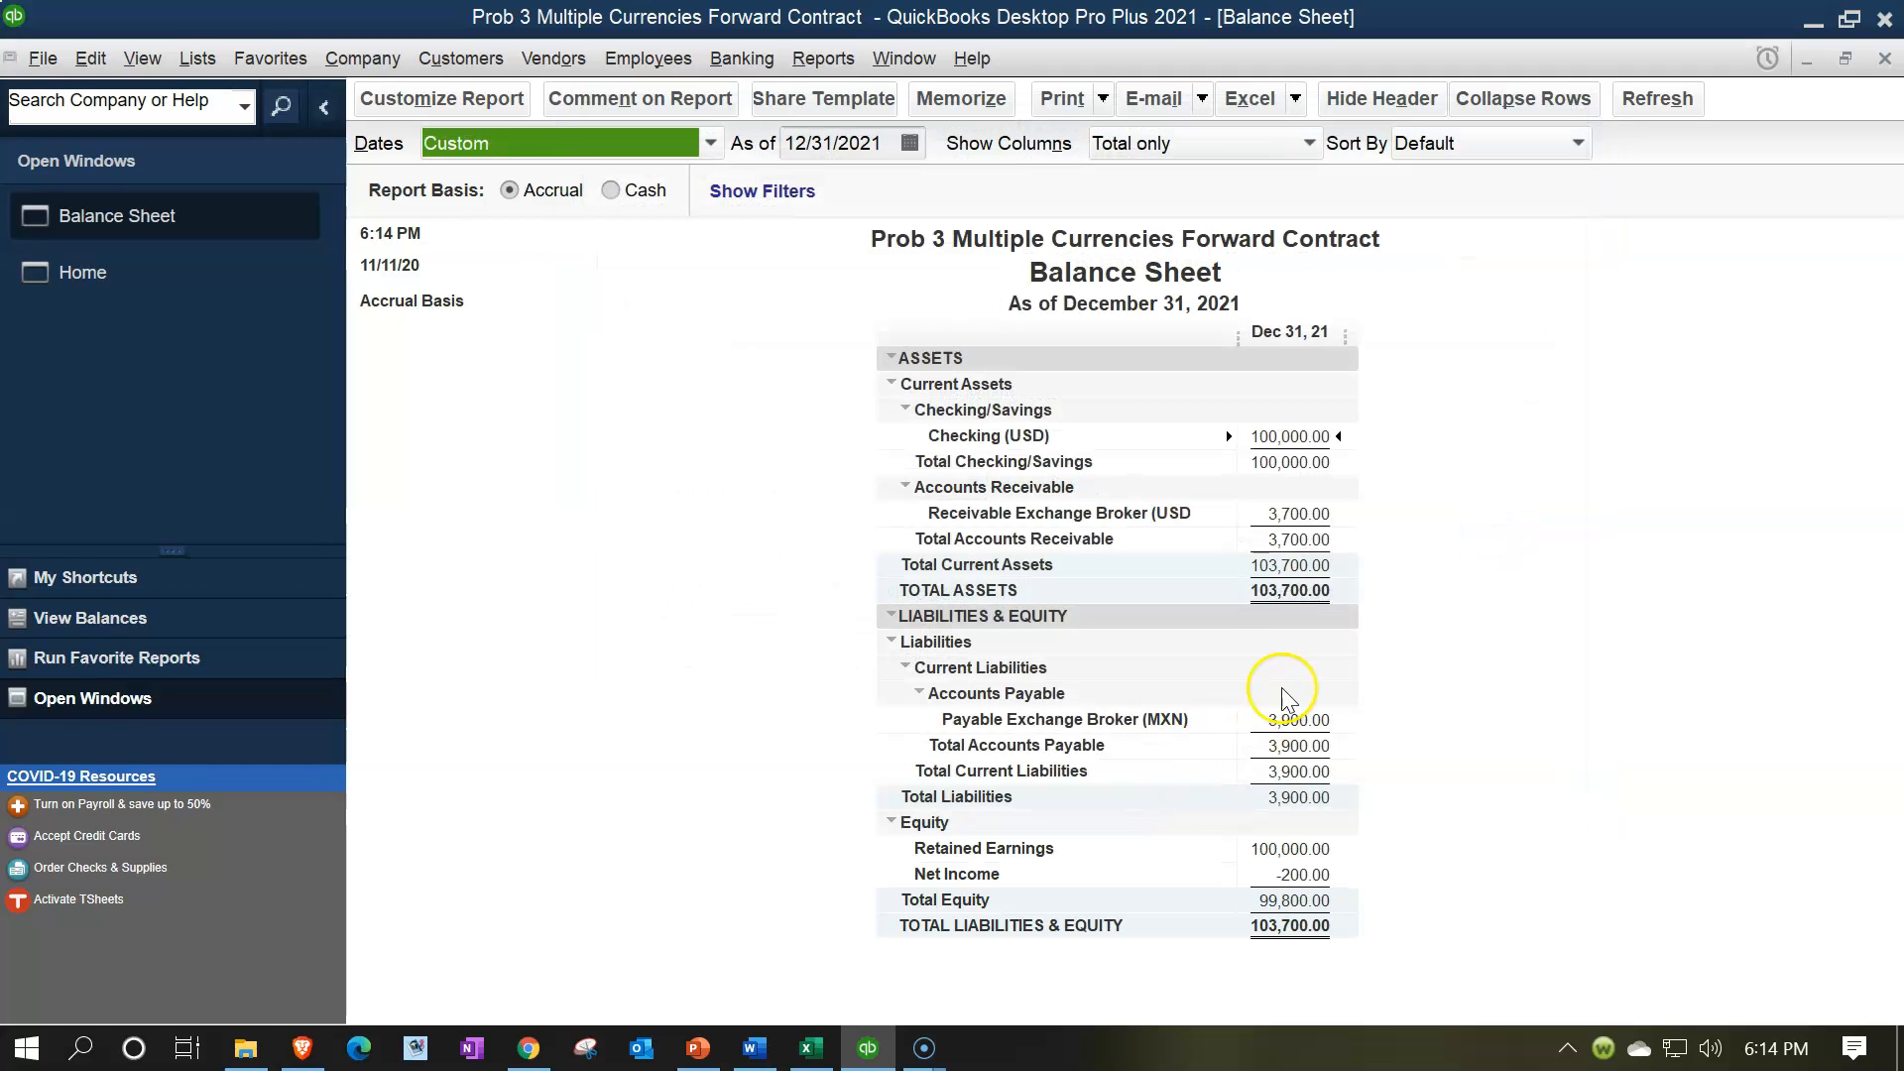
click(1290, 523)
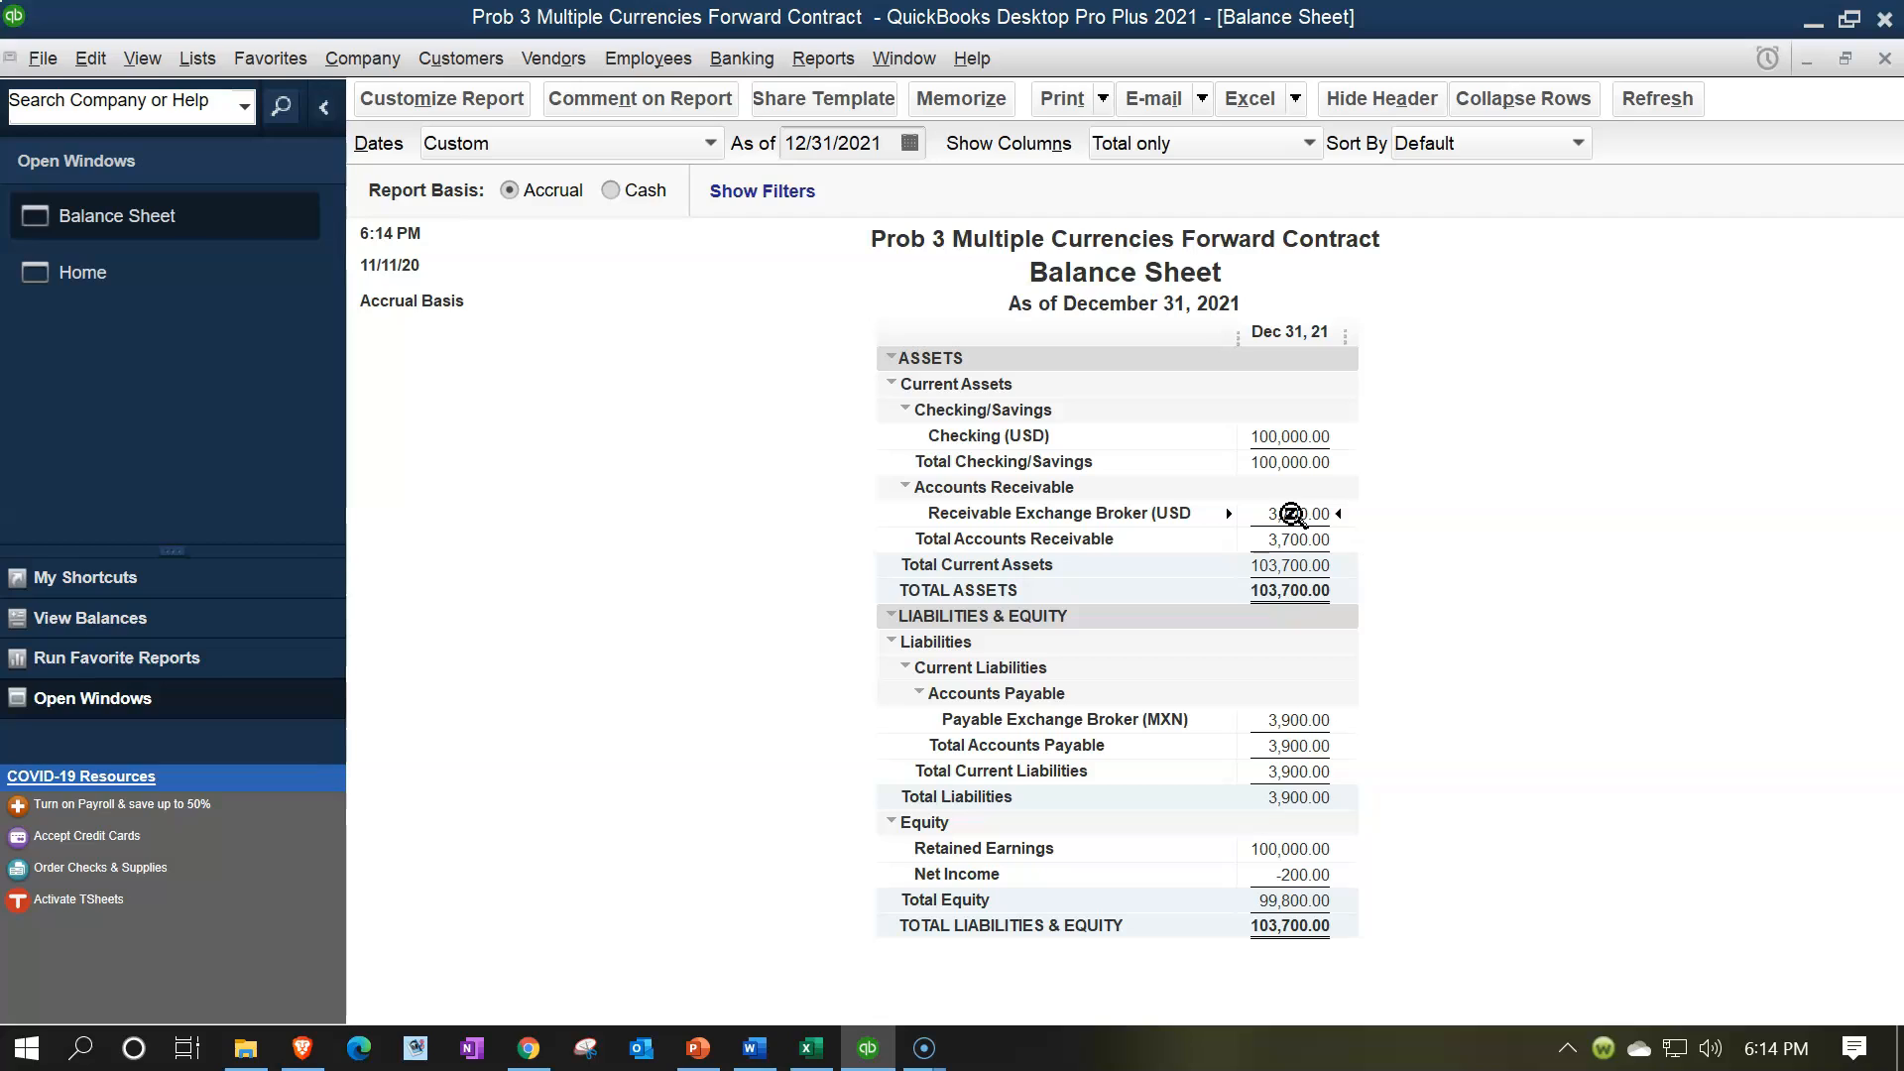
click(1310, 720)
double_click(1326, 722)
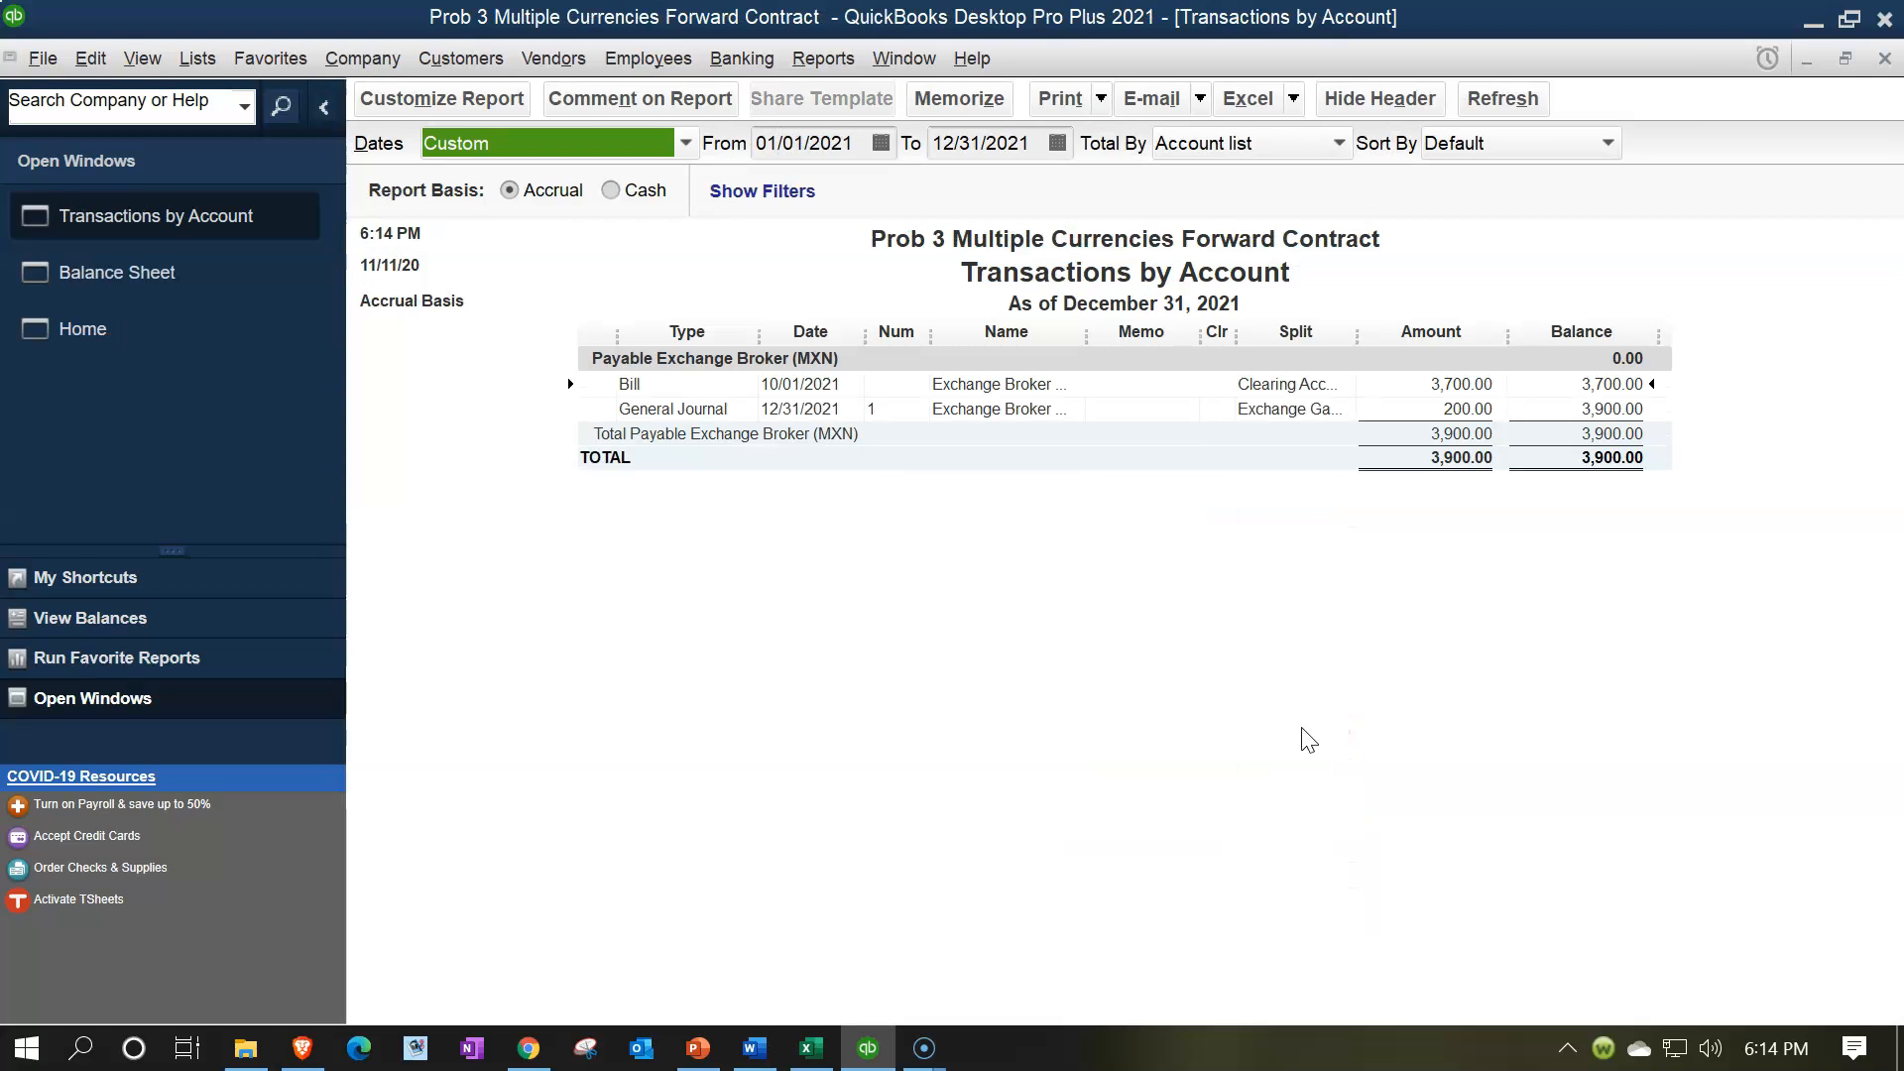
click(1448, 382)
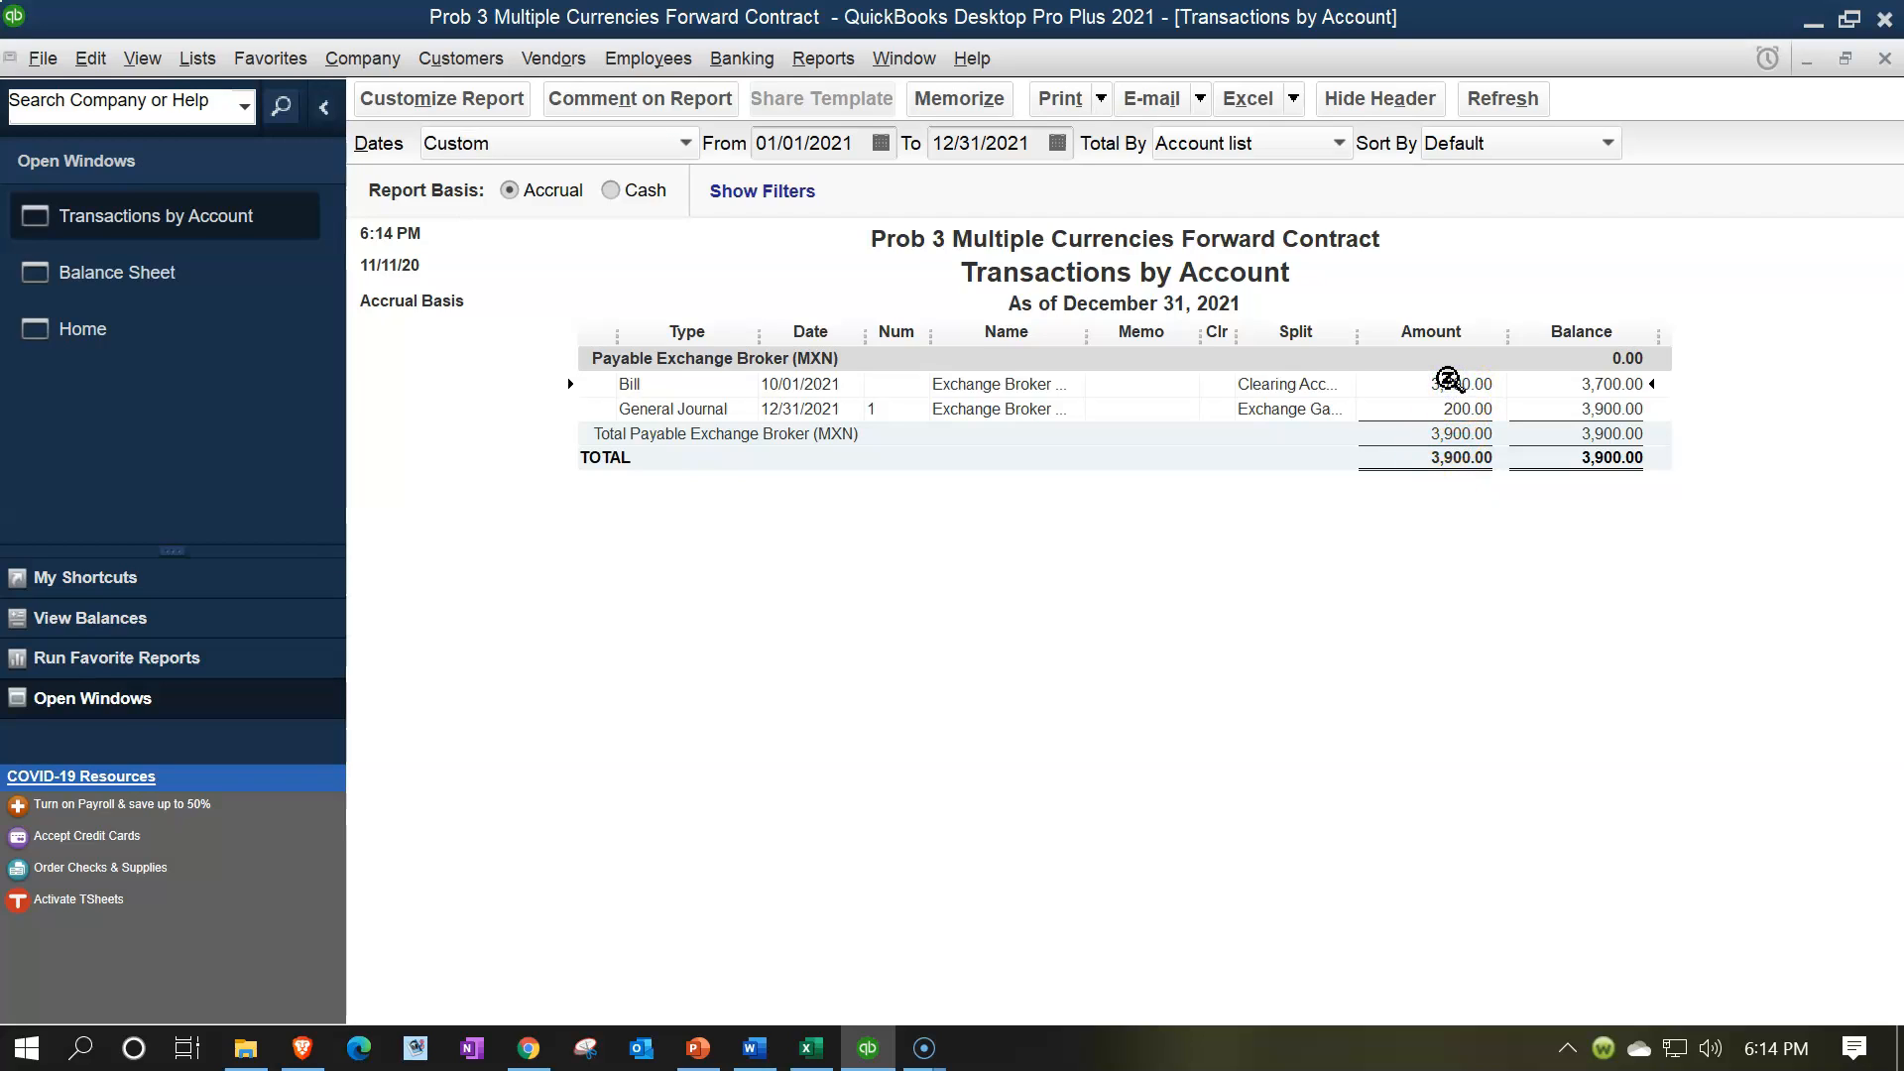
click(1460, 409)
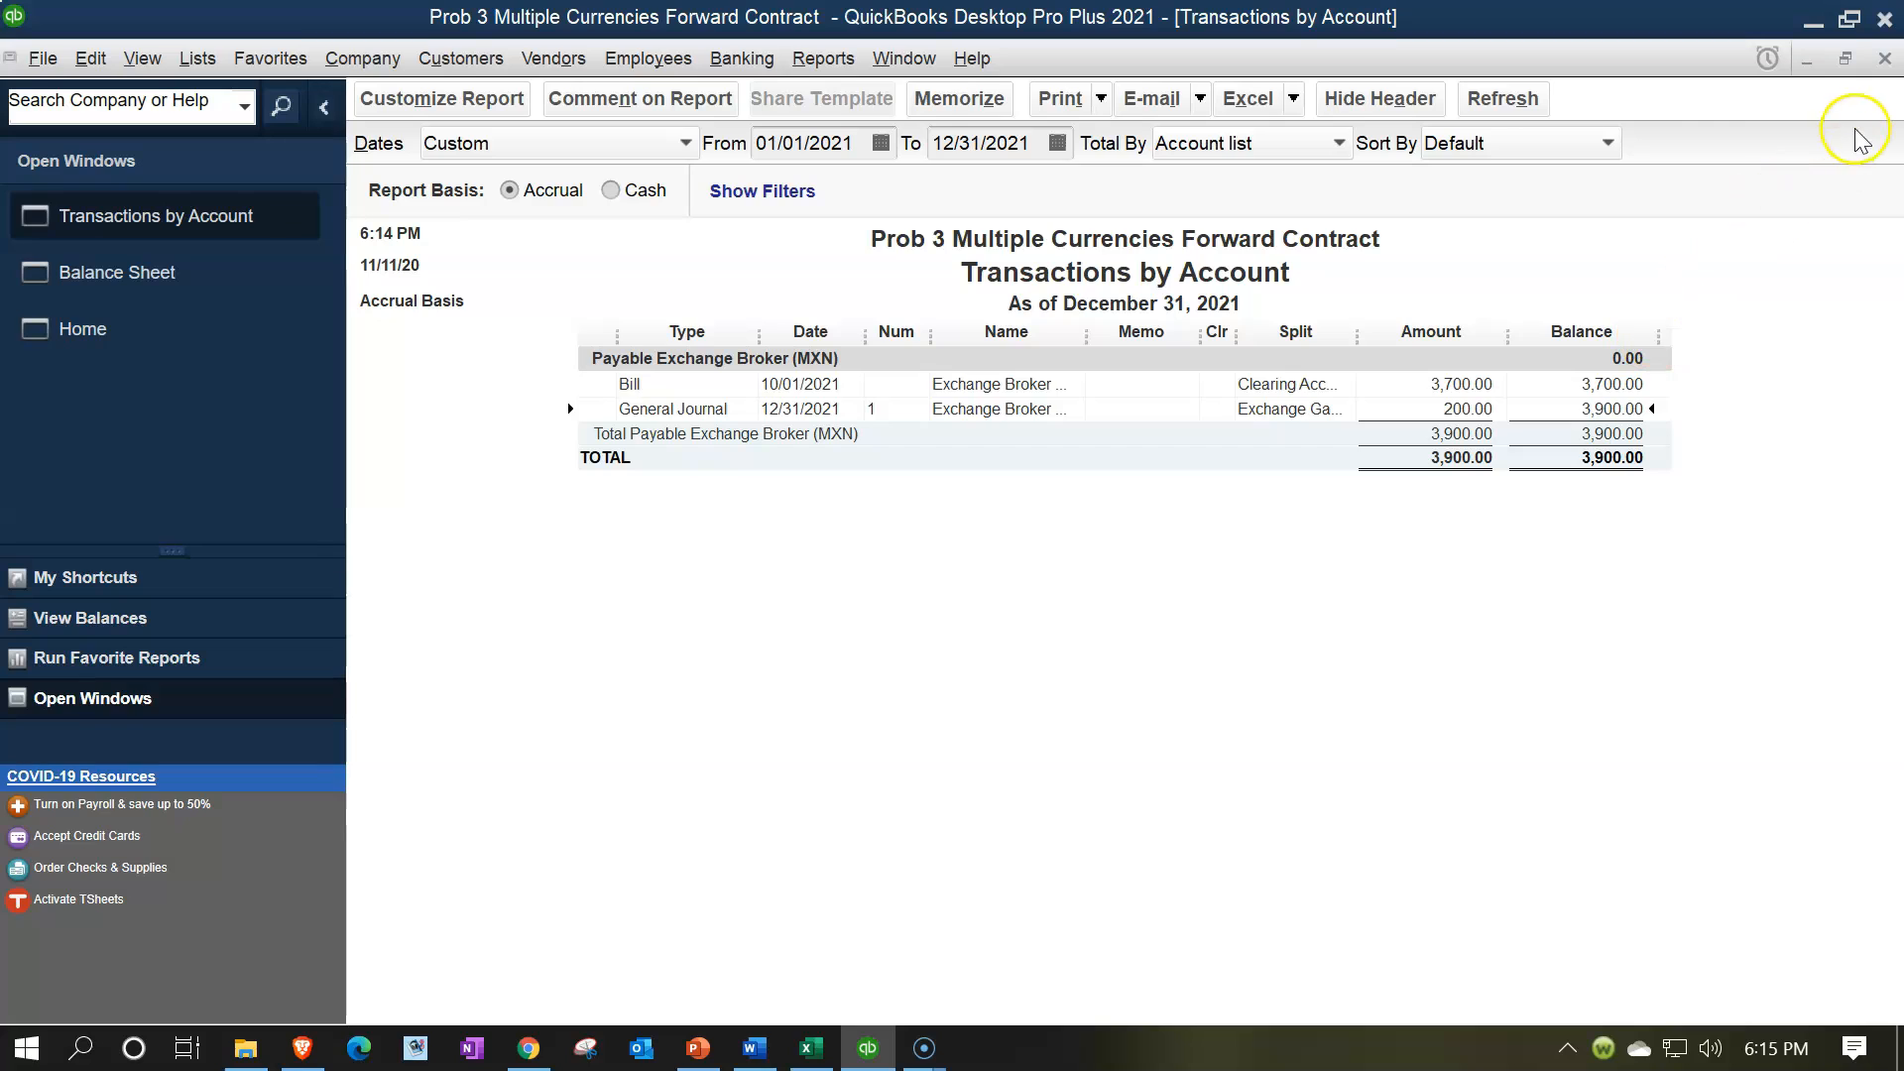
click(1883, 61)
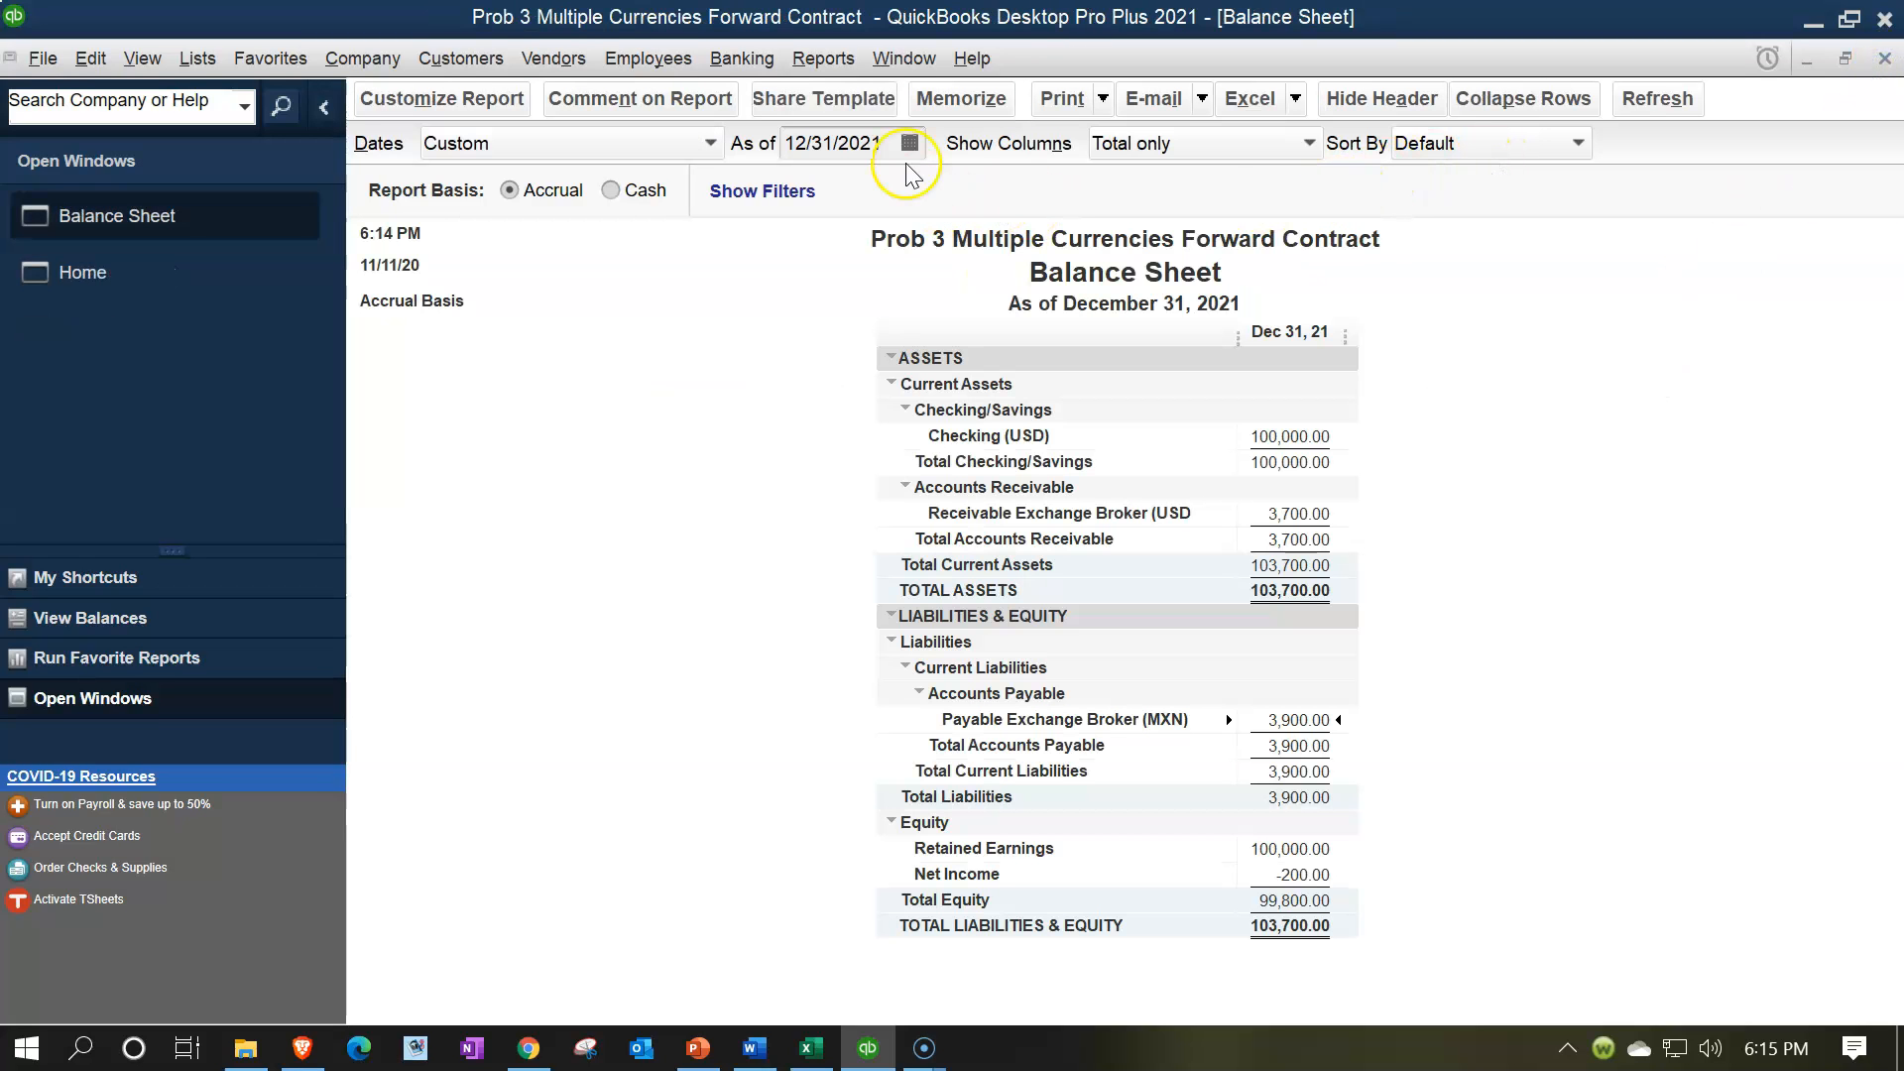
Step: Change the balance sheet's as-of date to 12/31/2022
click(892, 142)
key(BackSpace)
text(2)
click(822, 487)
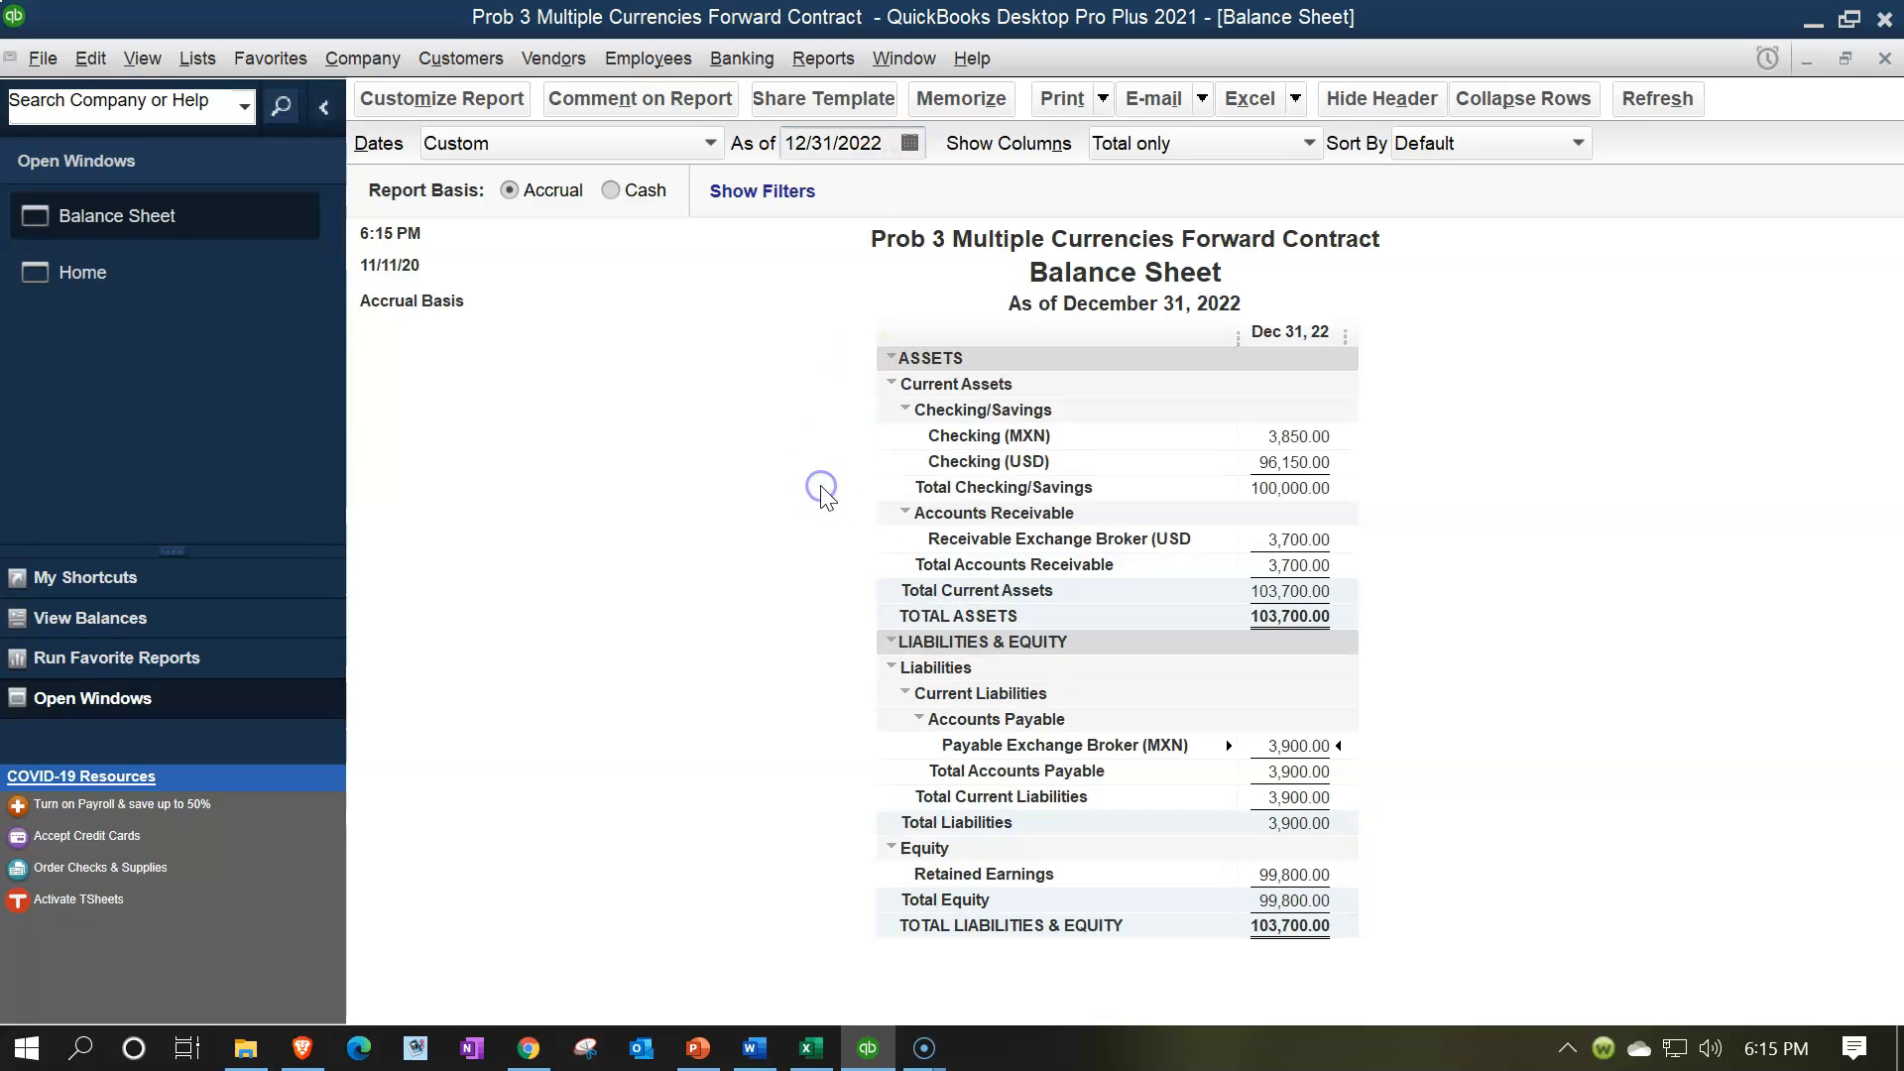
Step: Compare the checking and Payable Exchange Broker (MXN) balances with the 4/1/x2 journal entries in the Excel practice sheet
click(1299, 461)
click(1294, 434)
click(1324, 743)
click(1294, 437)
click(808, 1051)
click(1220, 752)
click(1239, 639)
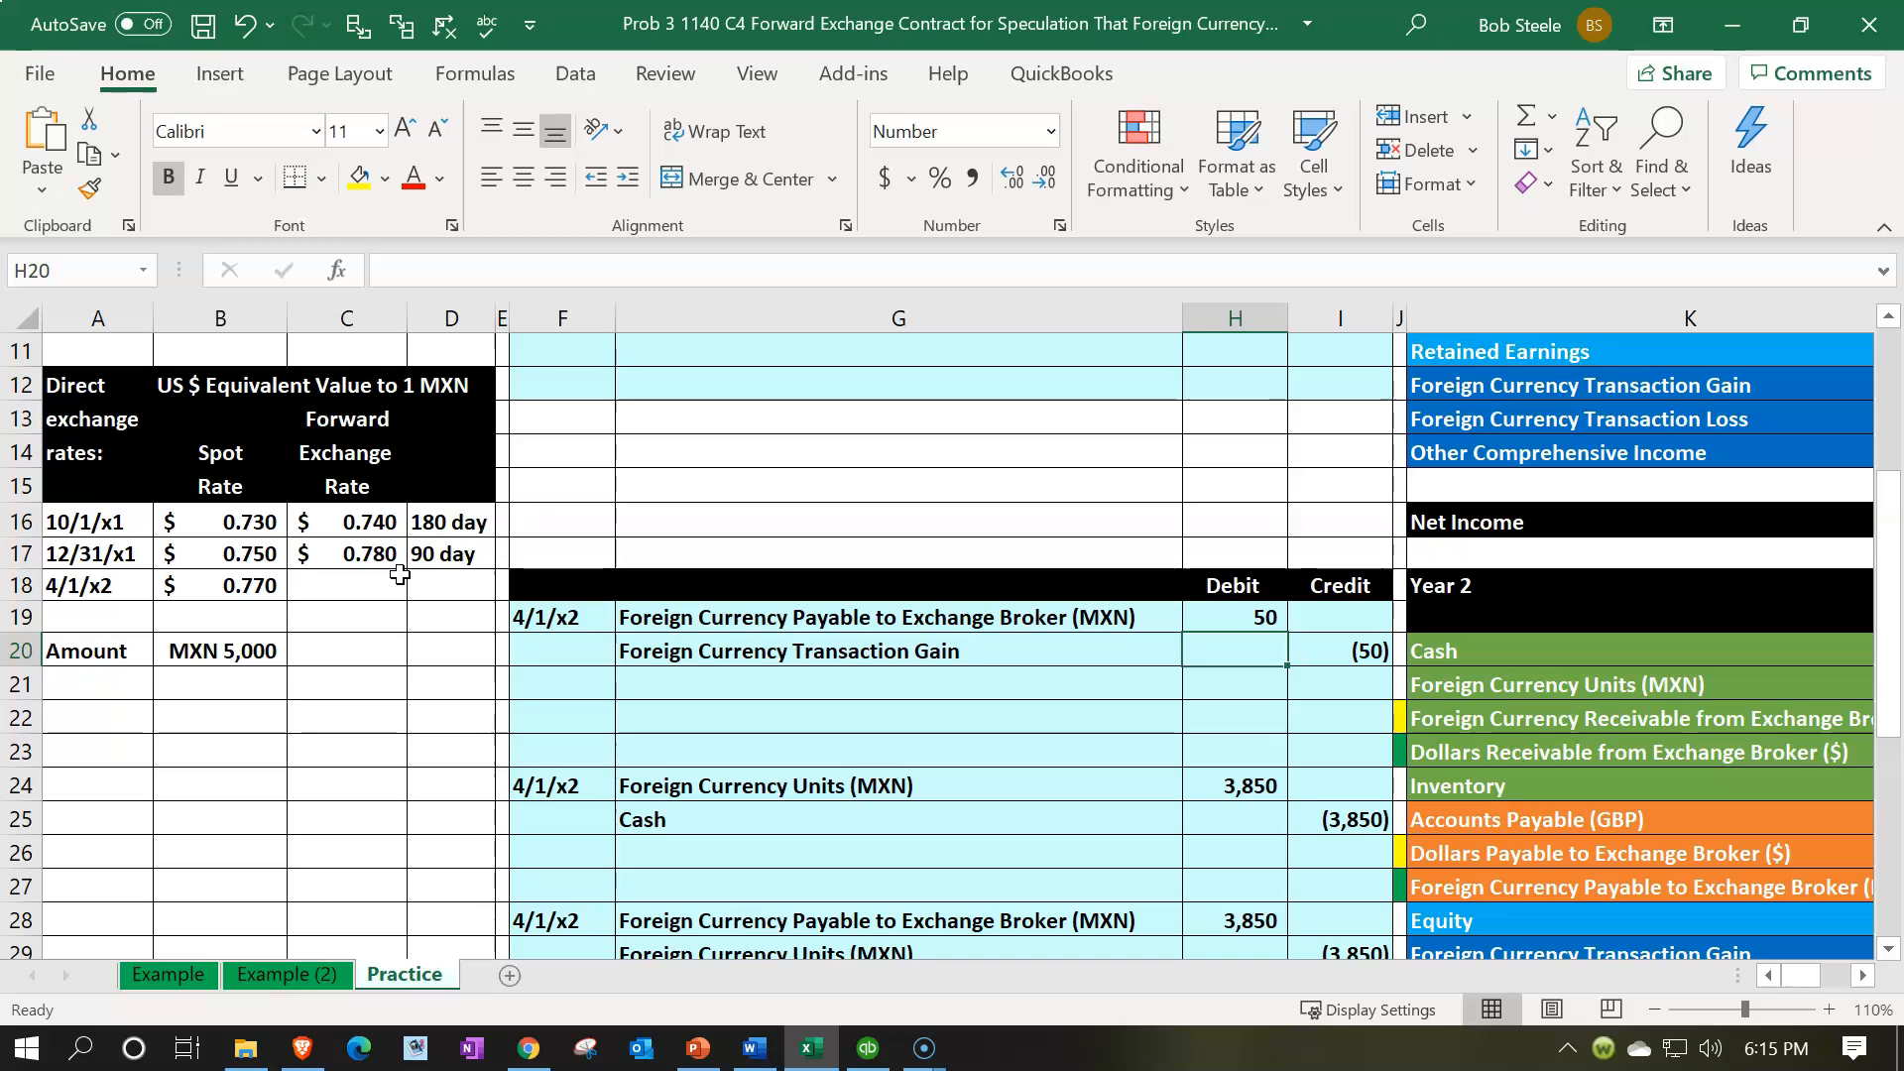
Step: Return to QuickBooks and examine the dated exchange rates of the Mexican Peso in the currency list
click(867, 1048)
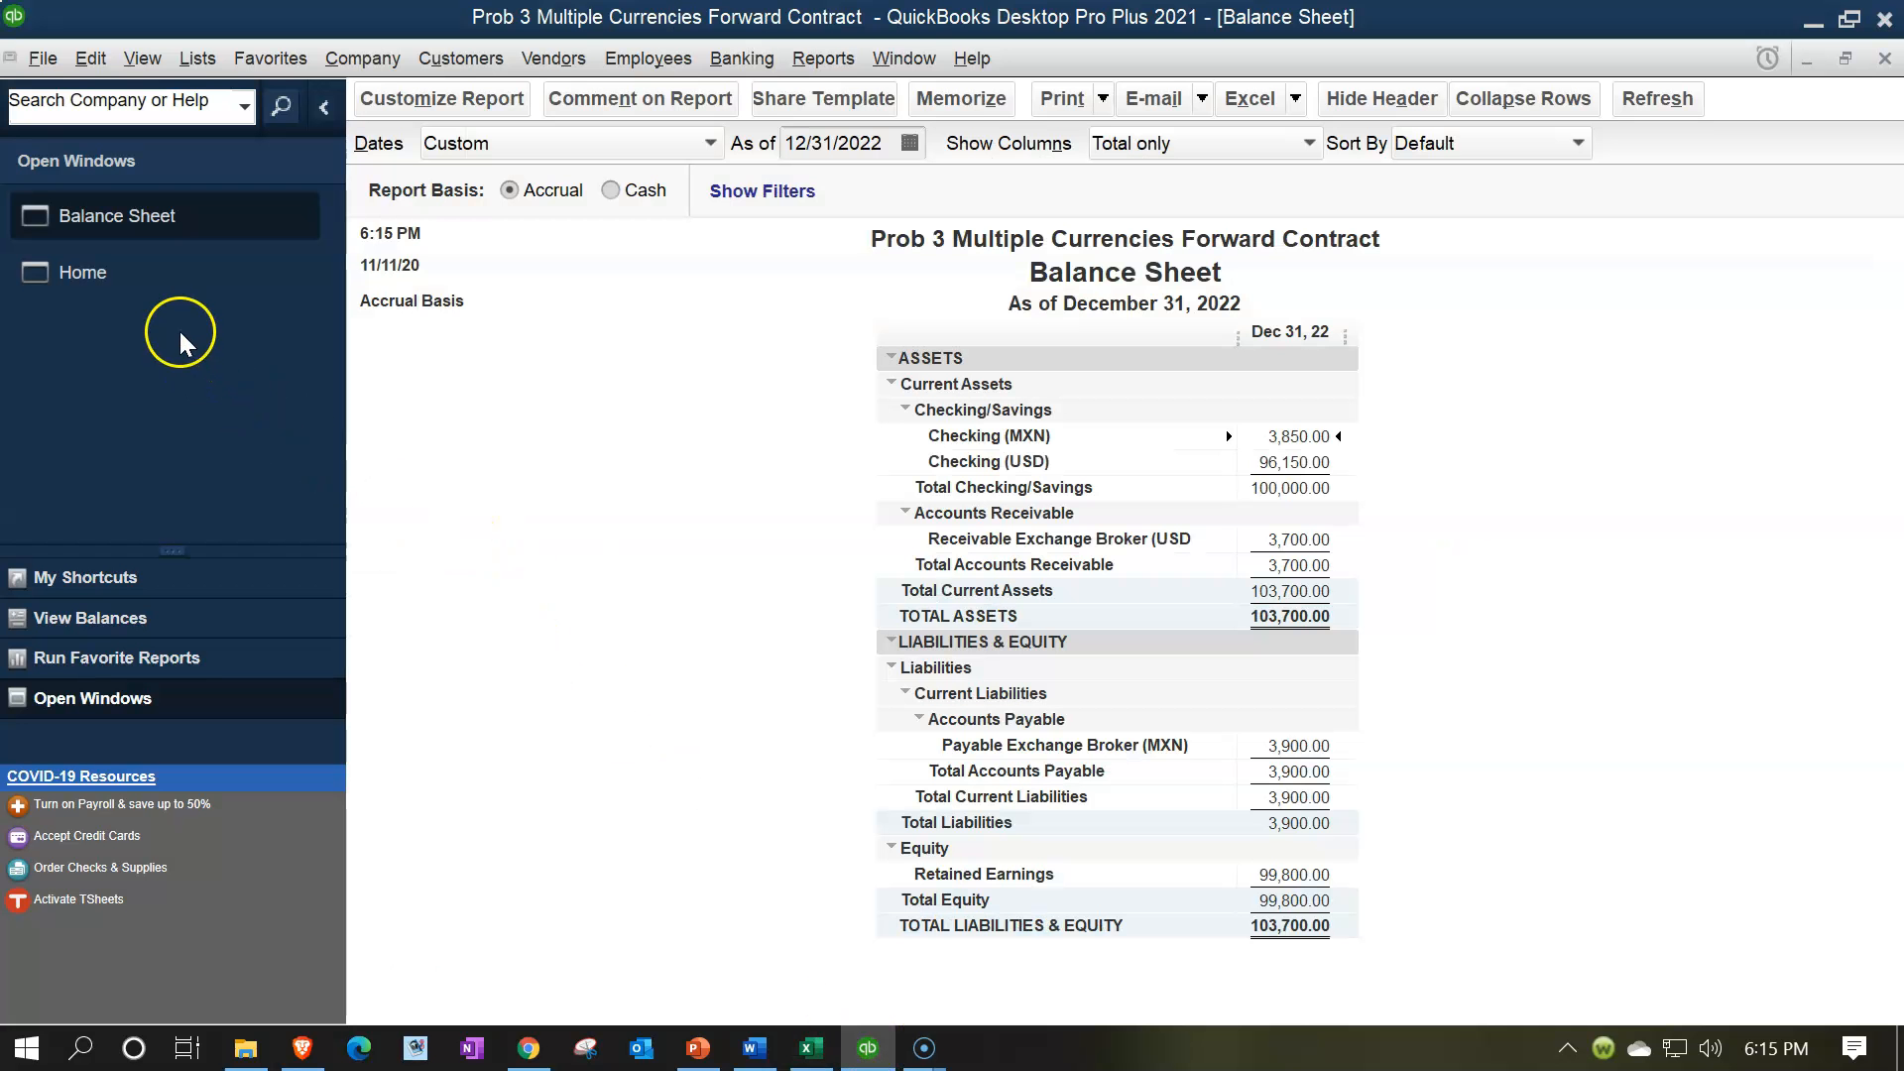
click(104, 286)
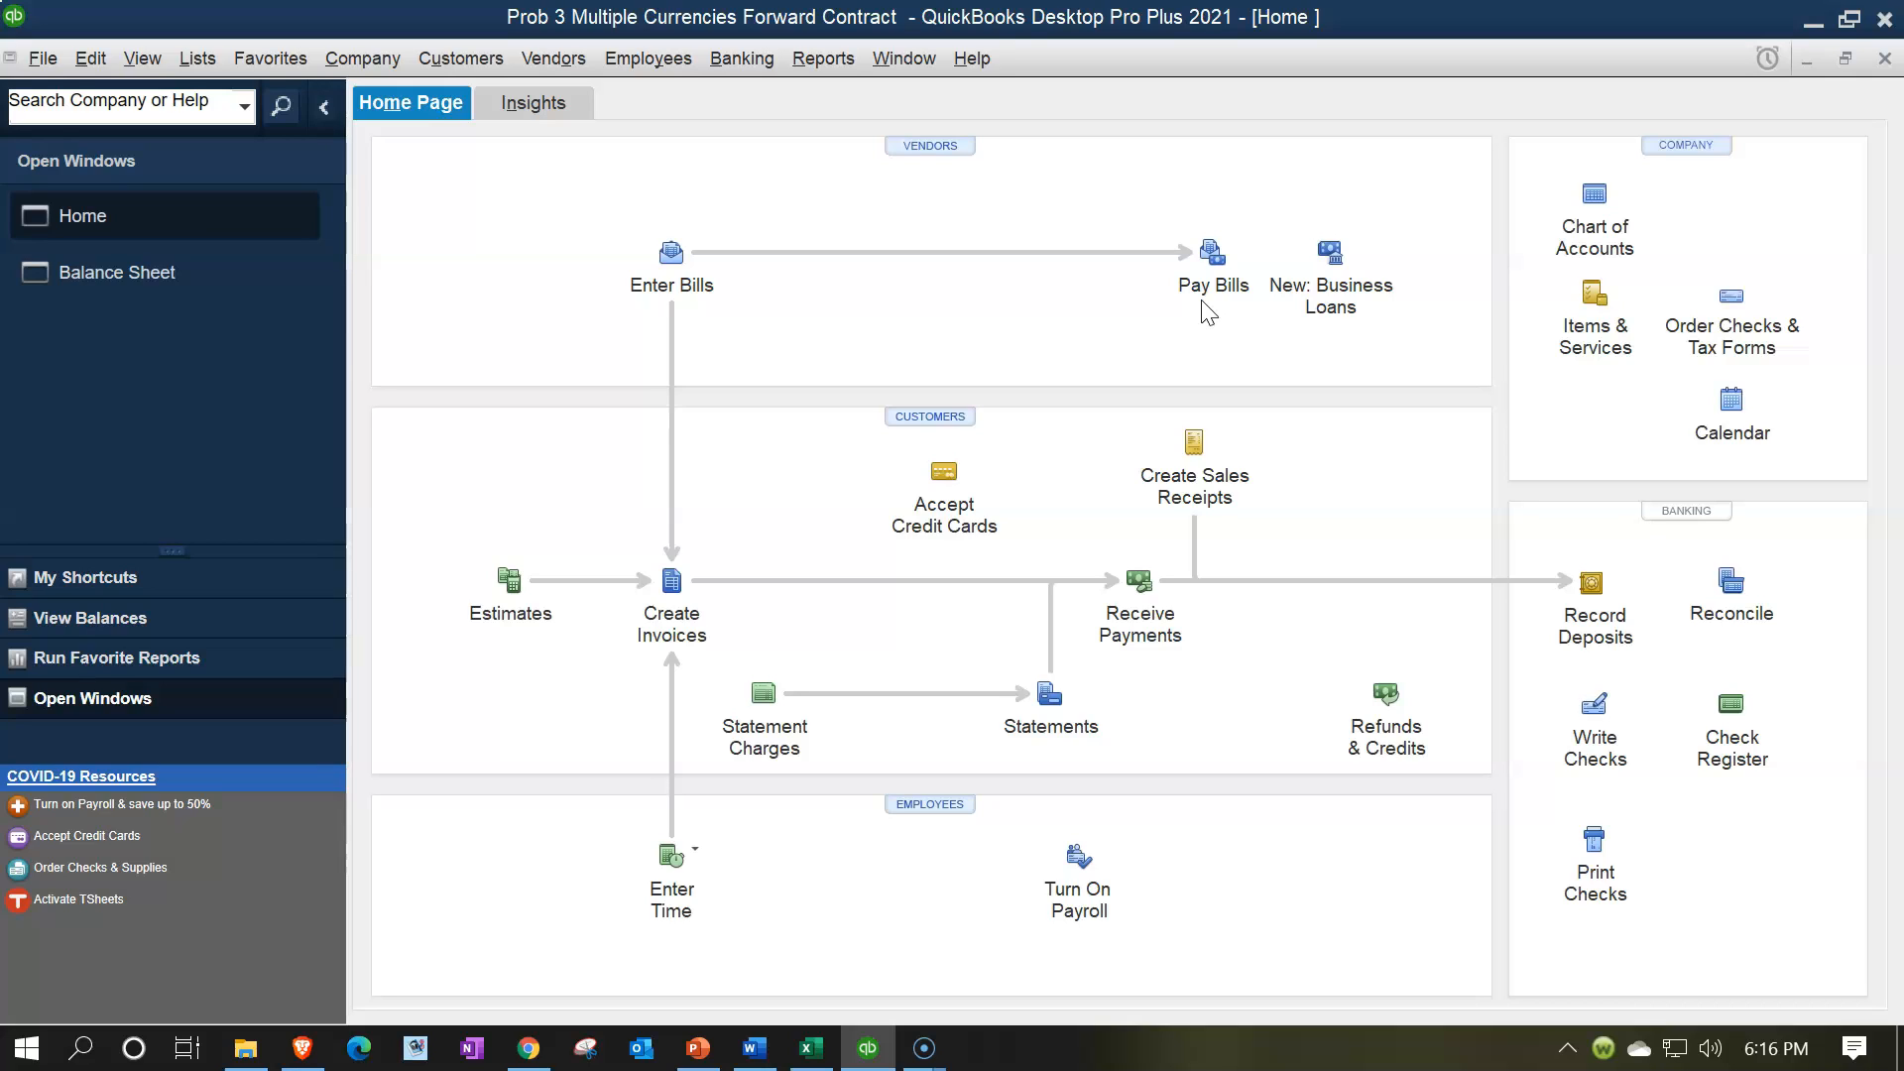
click(1185, 314)
click(193, 58)
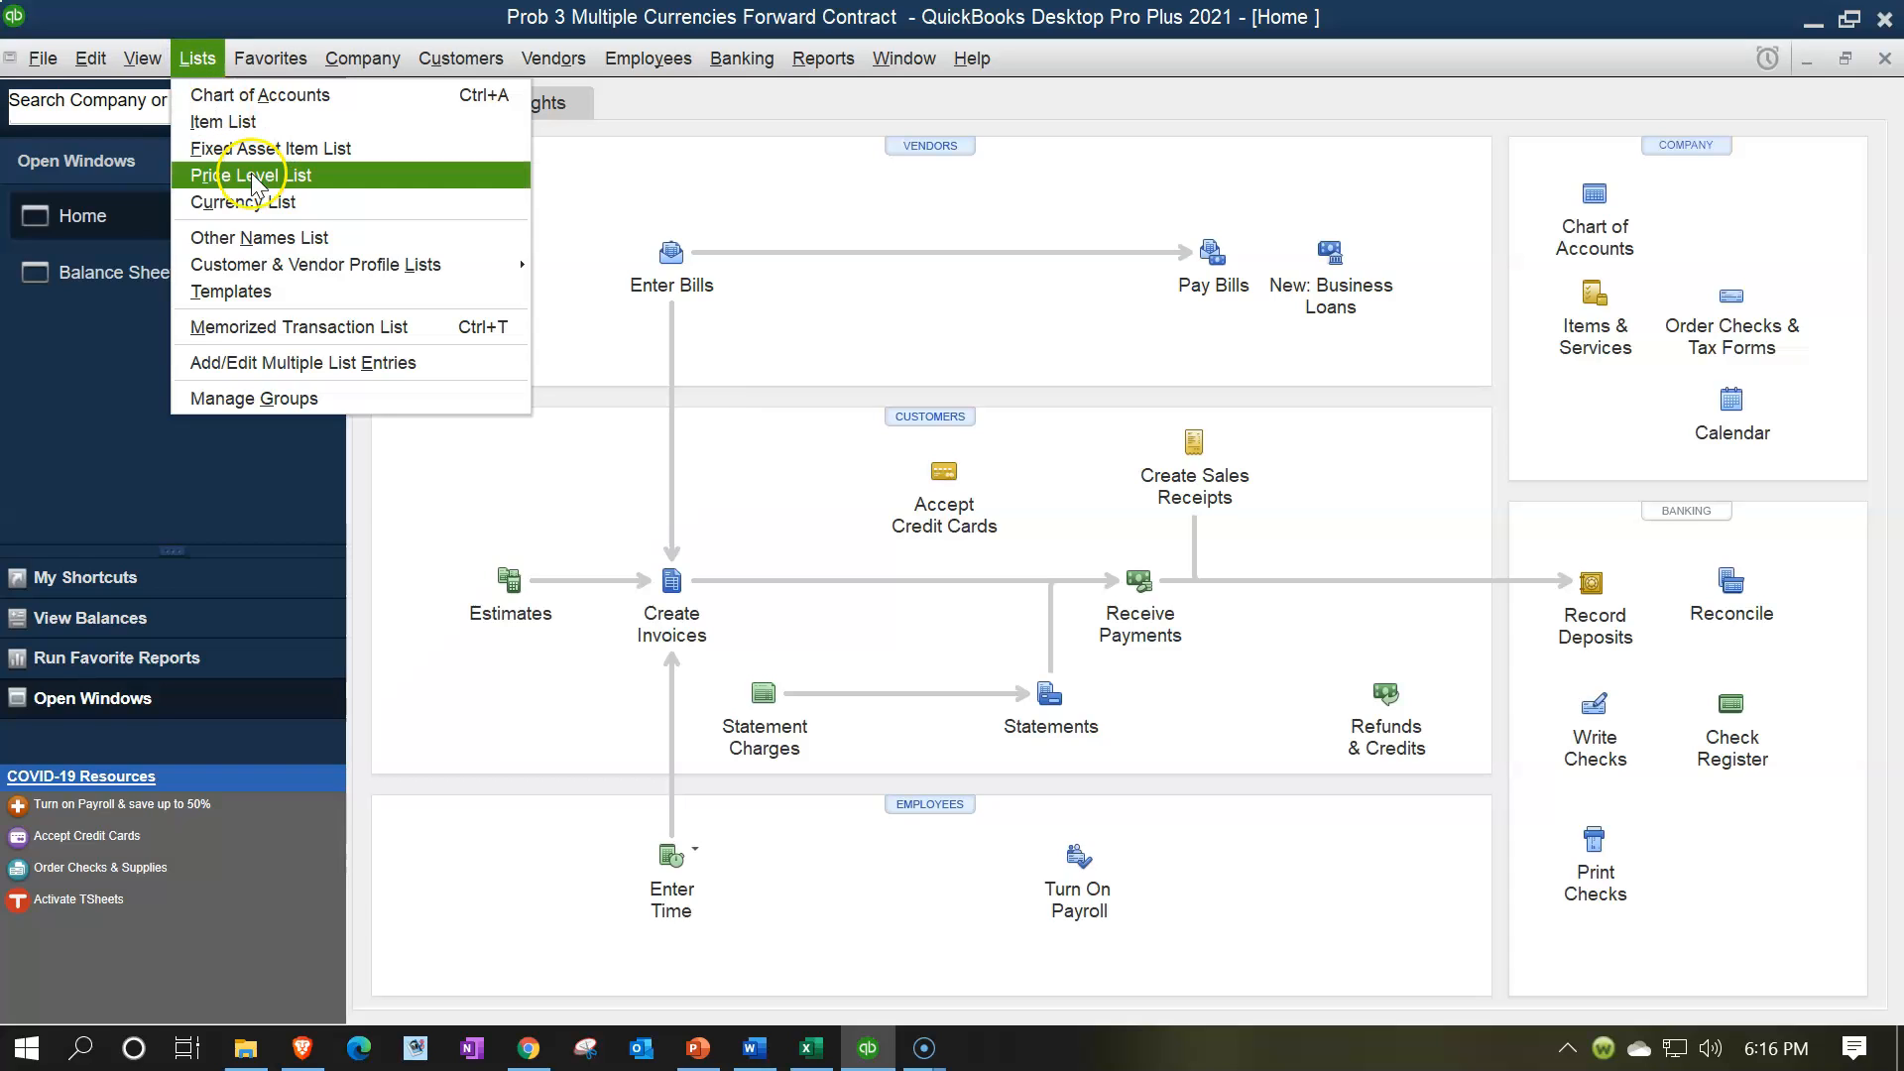
click(335, 201)
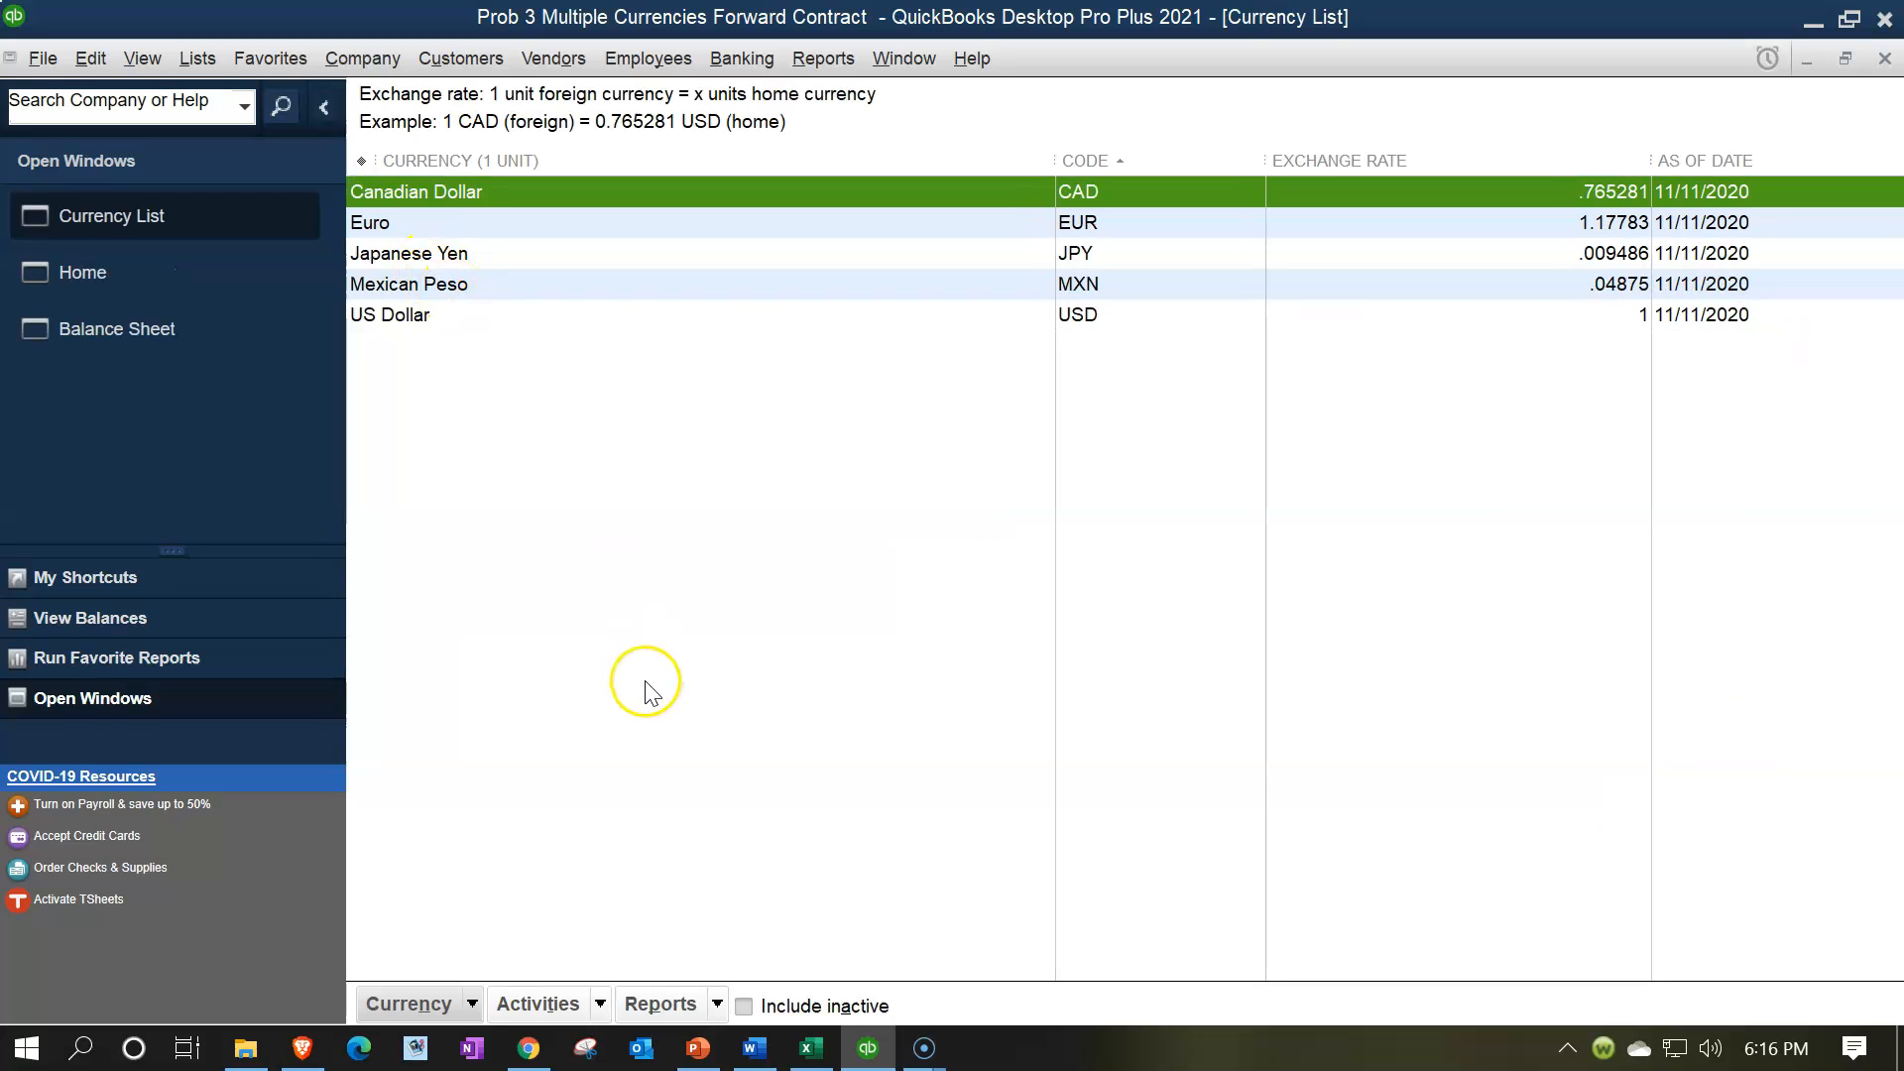
click(591, 1008)
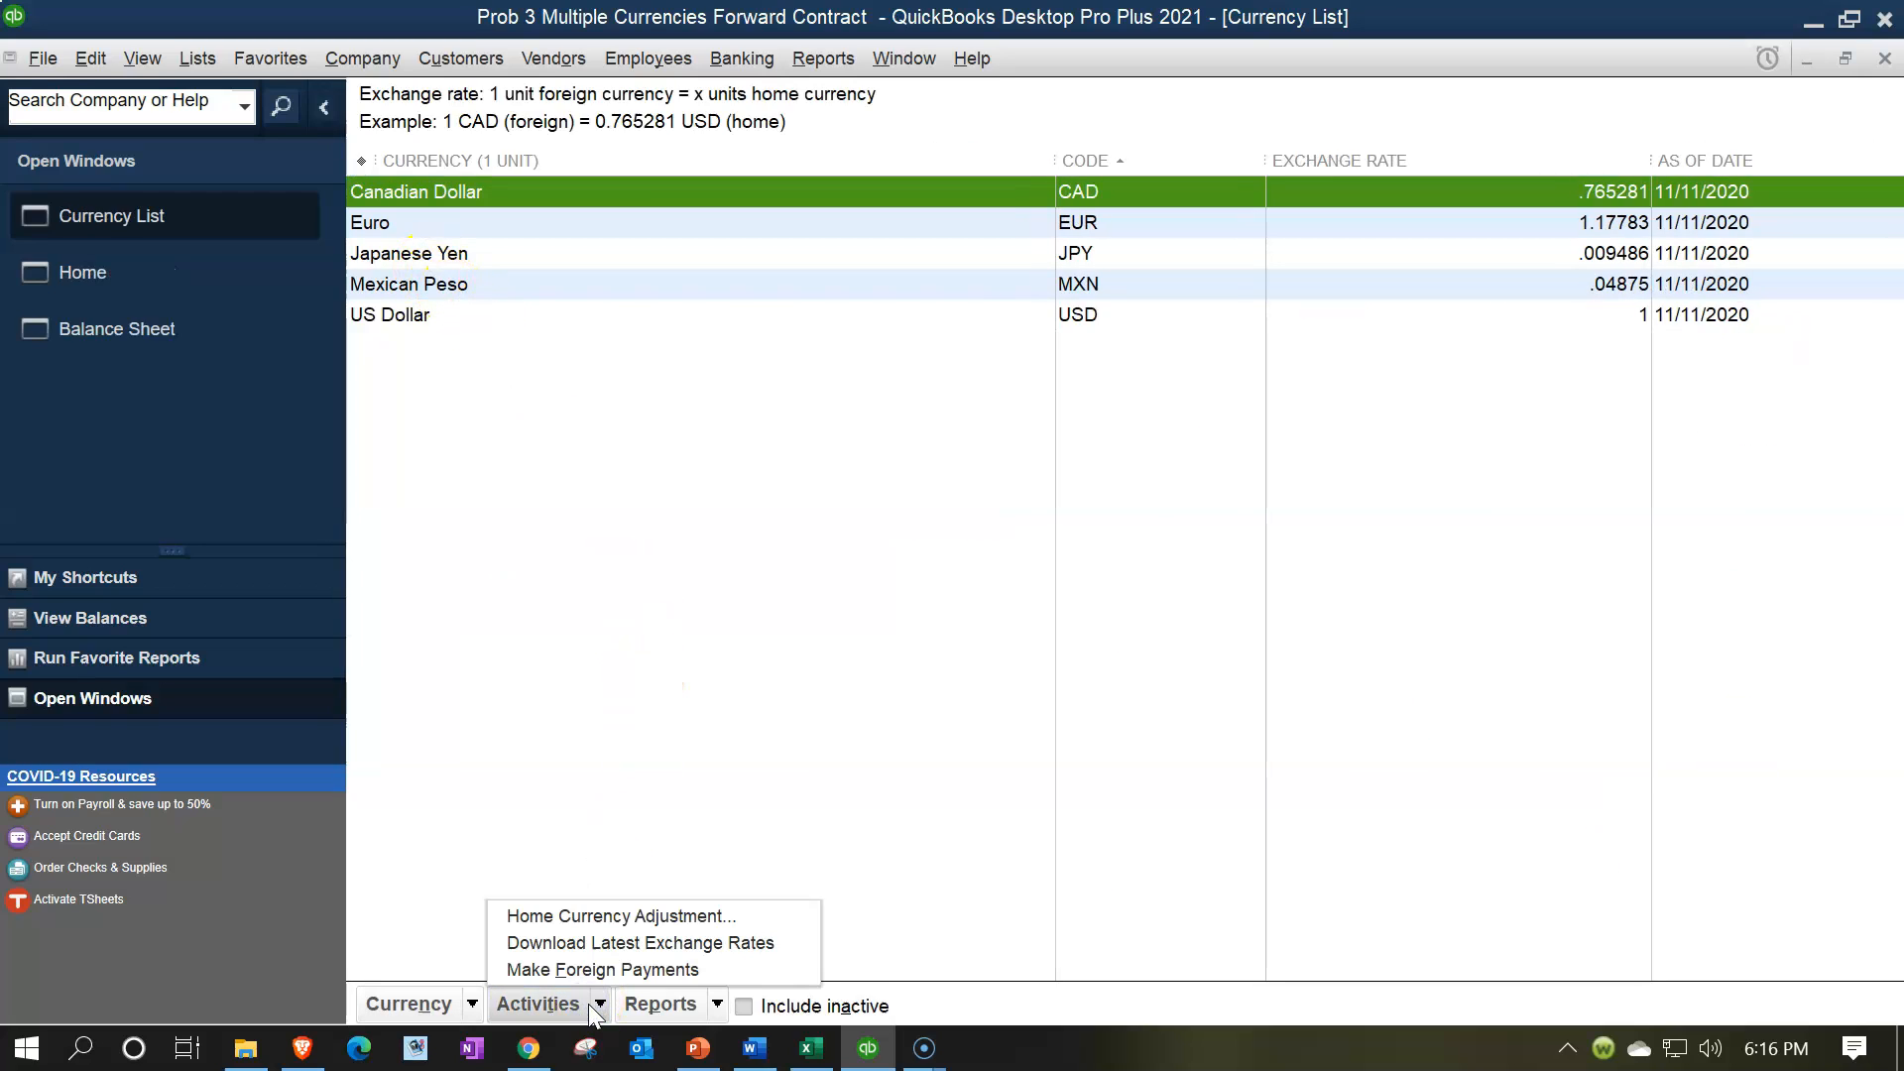
click(602, 954)
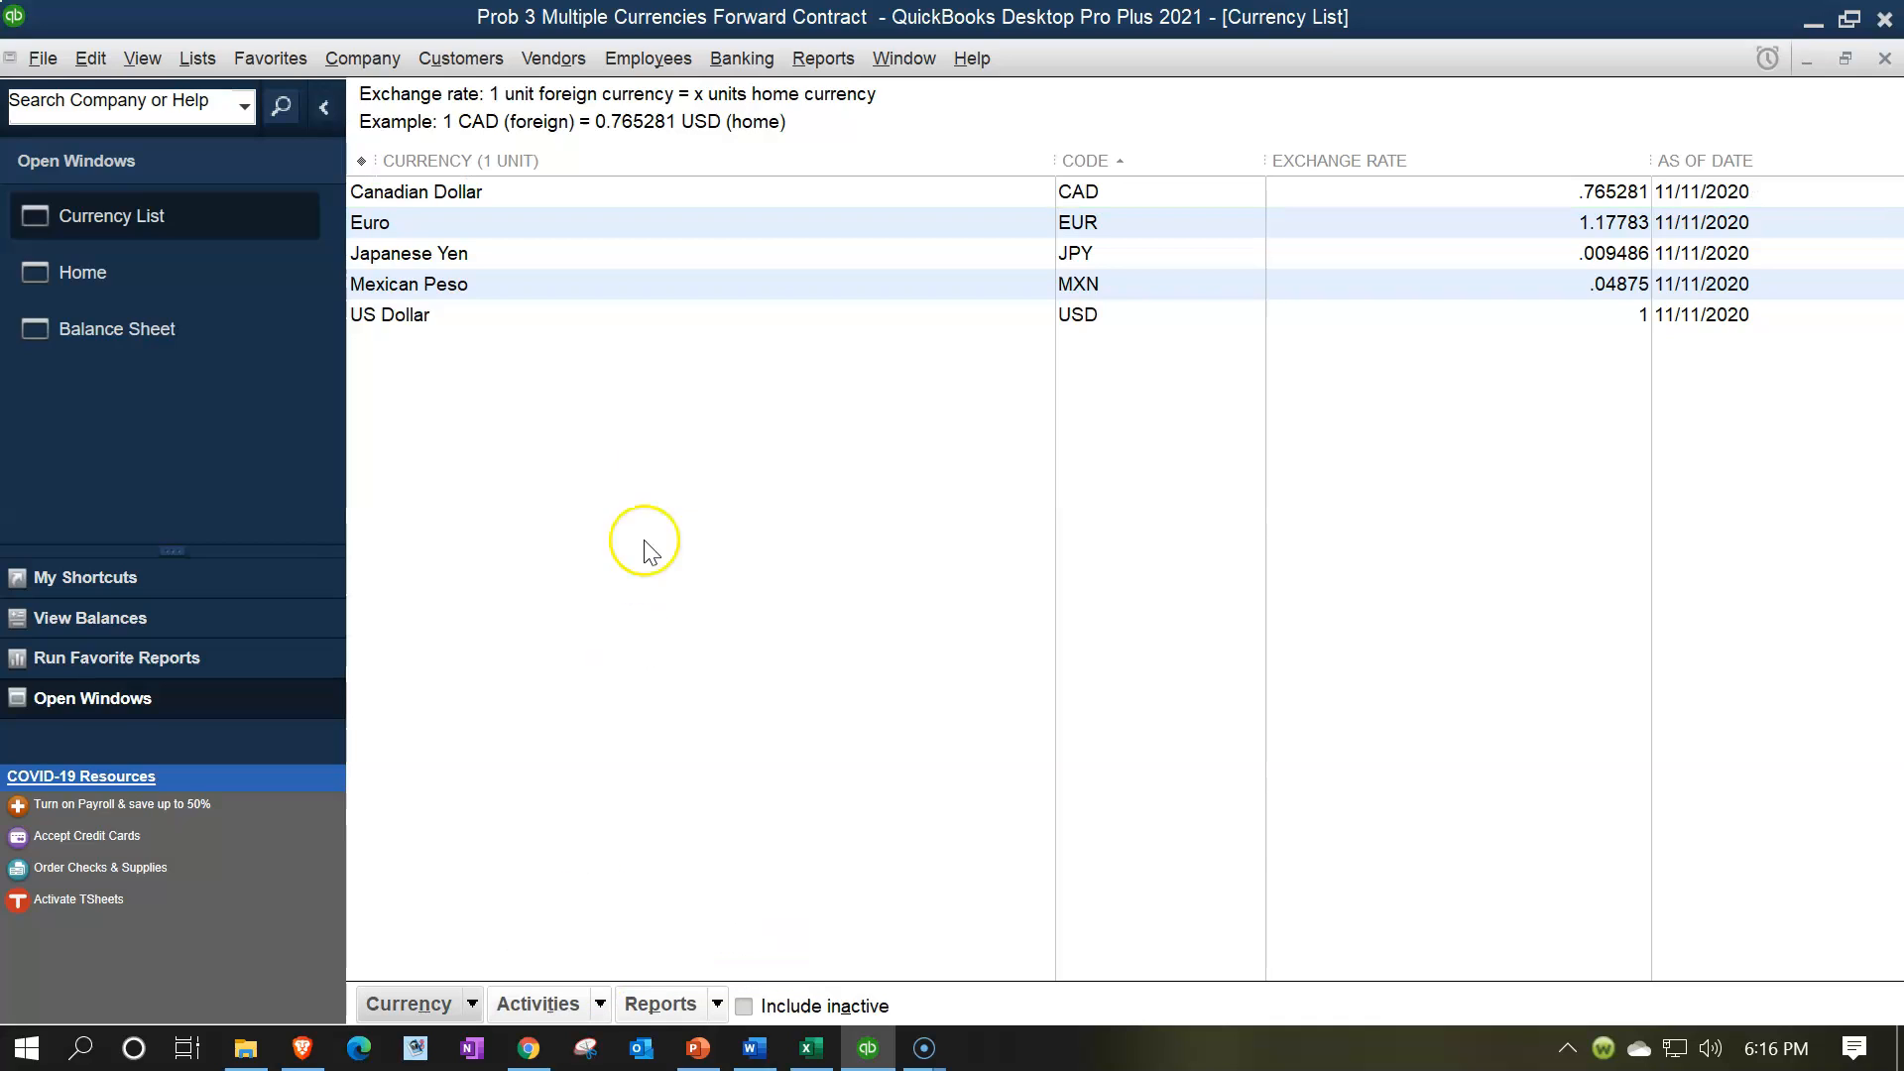
double_click(626, 295)
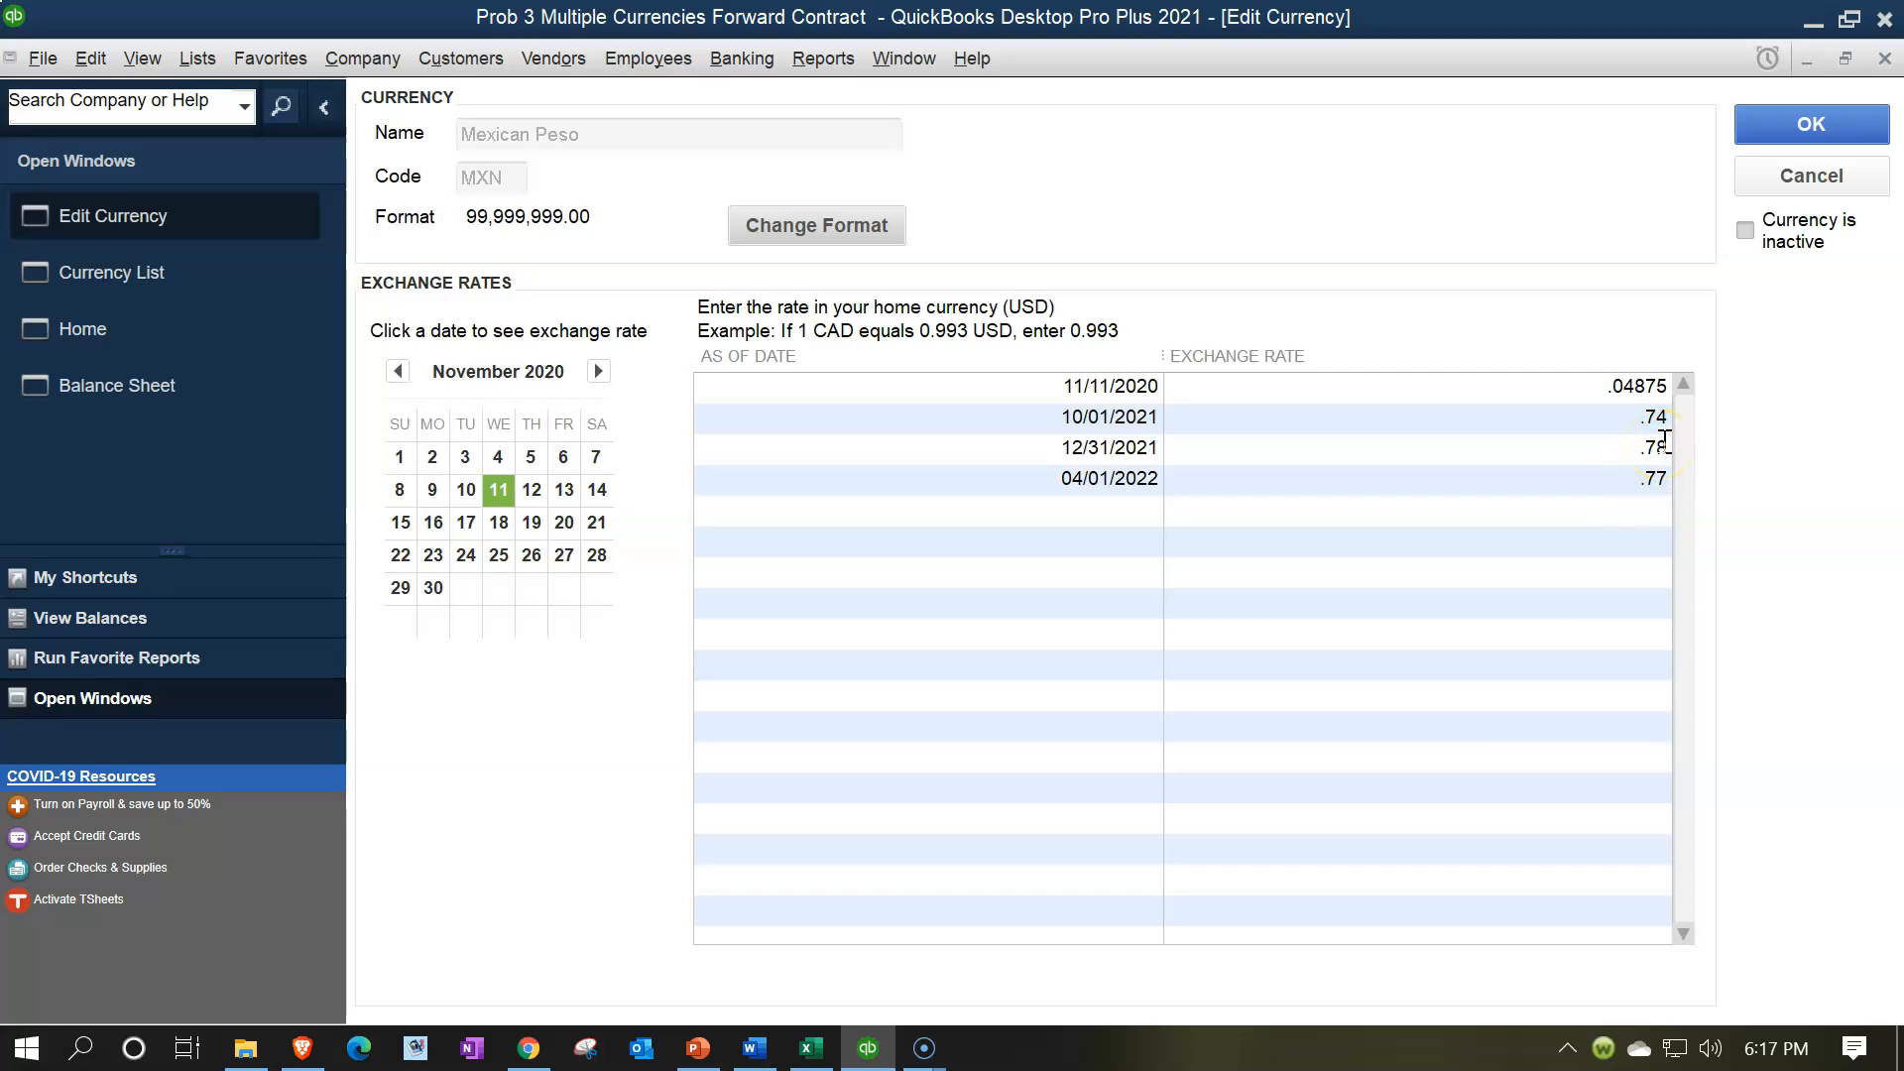
click(1884, 59)
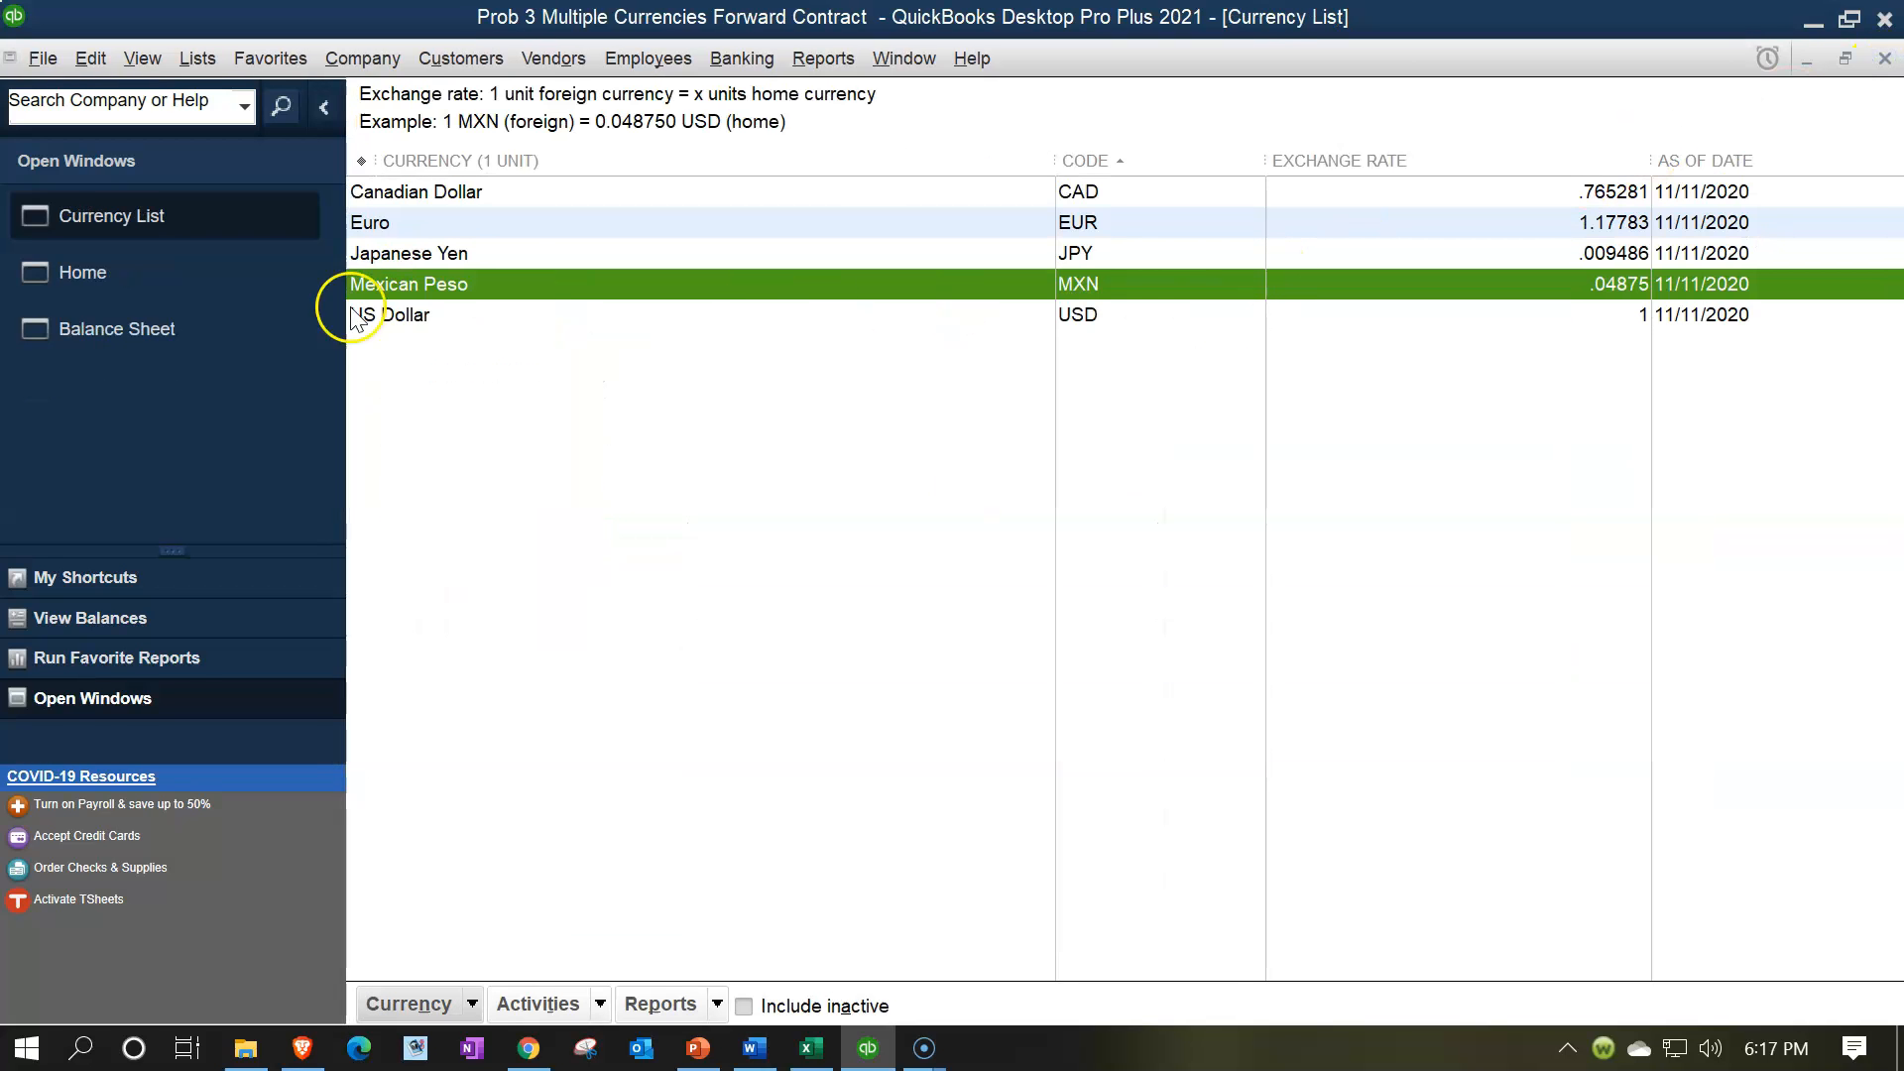
Step: Start paying bills from the Payable Exchange Broker (MXN) account and select the Exchange Broker bill due 10/11/2021
click(123, 285)
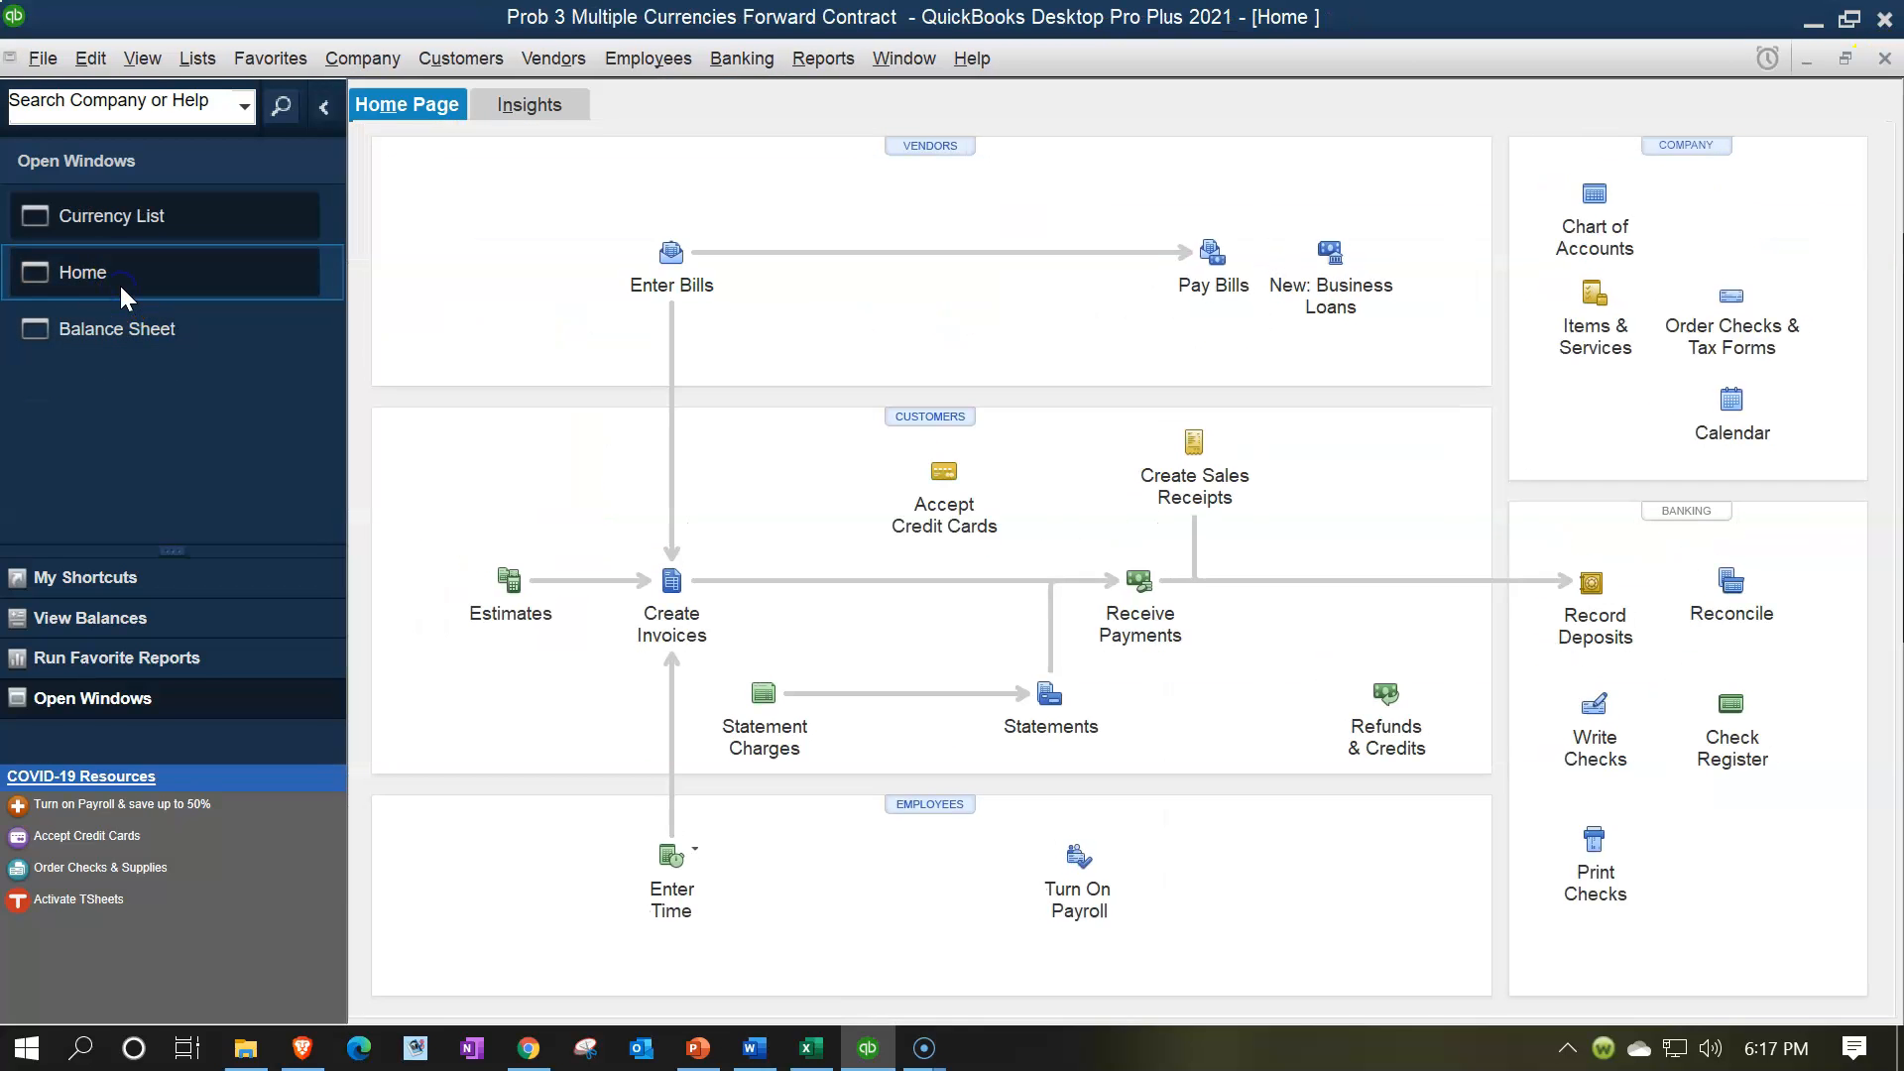
click(1213, 268)
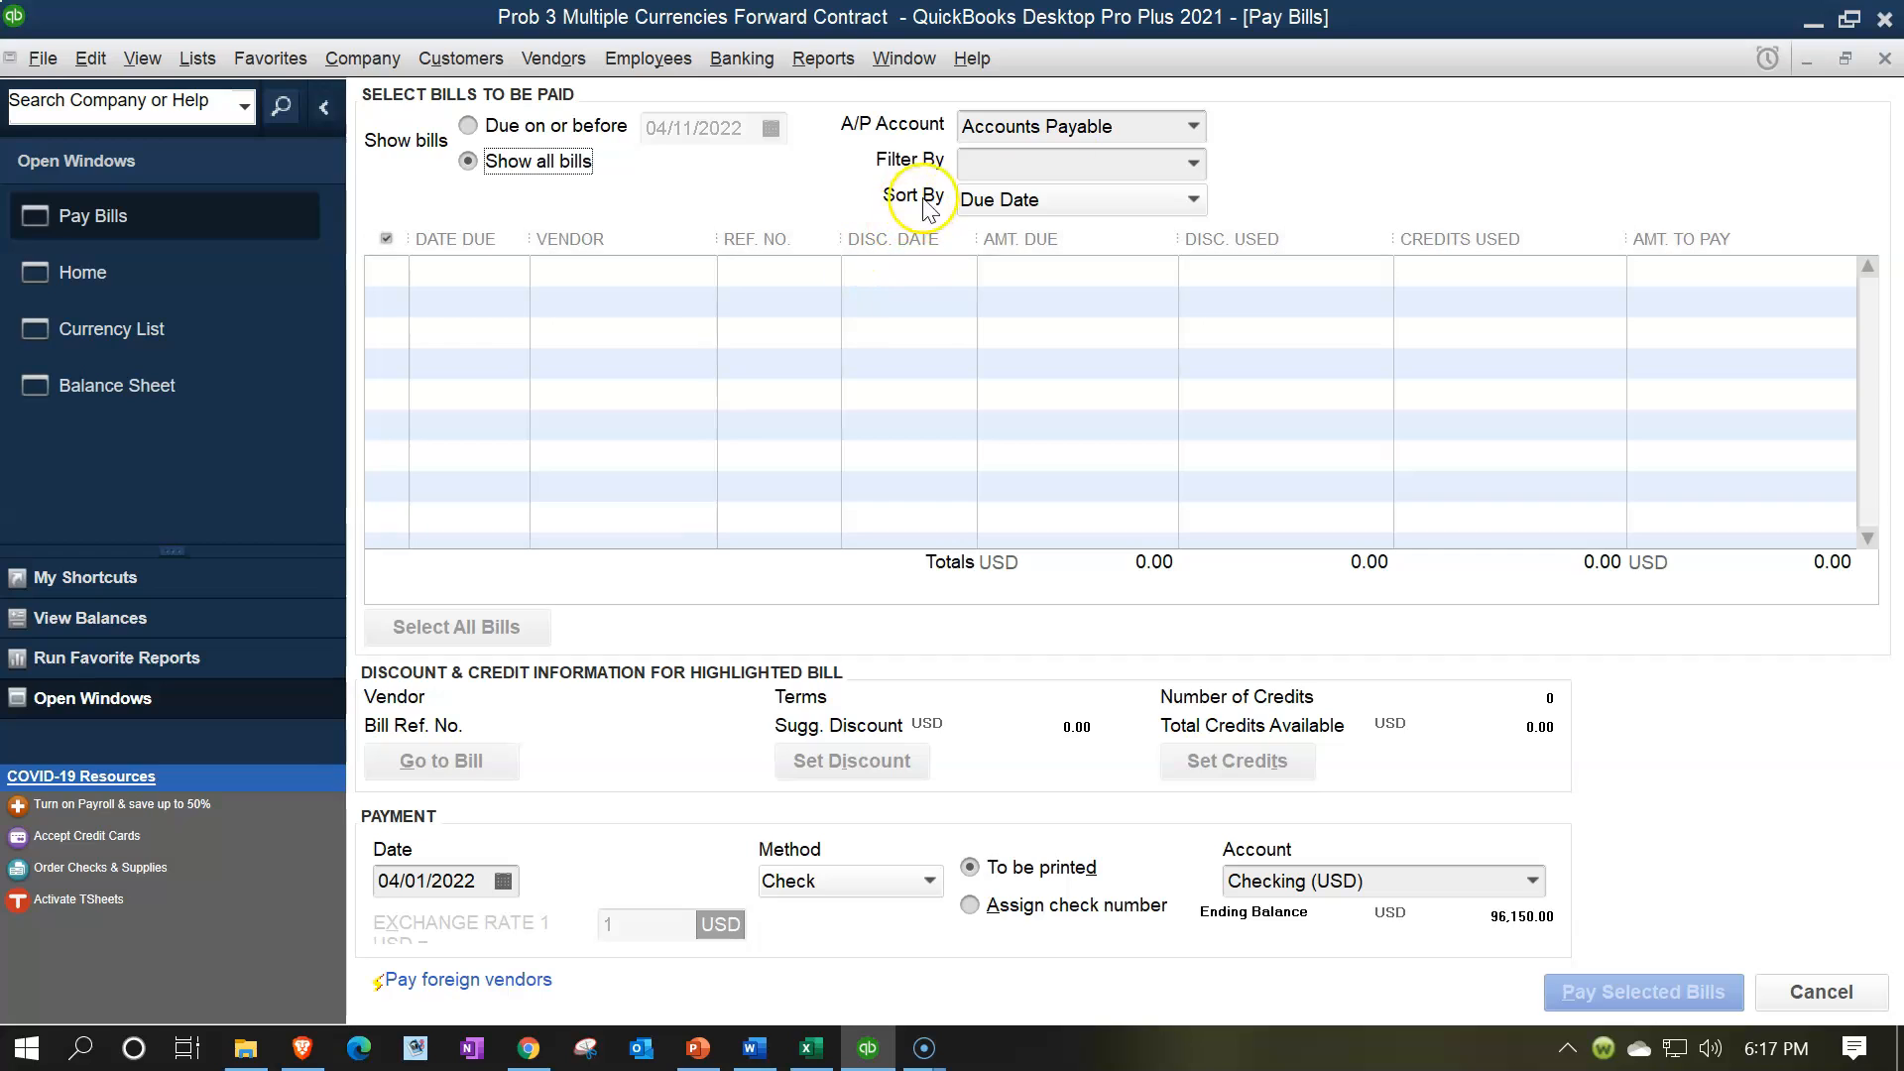
click(1189, 129)
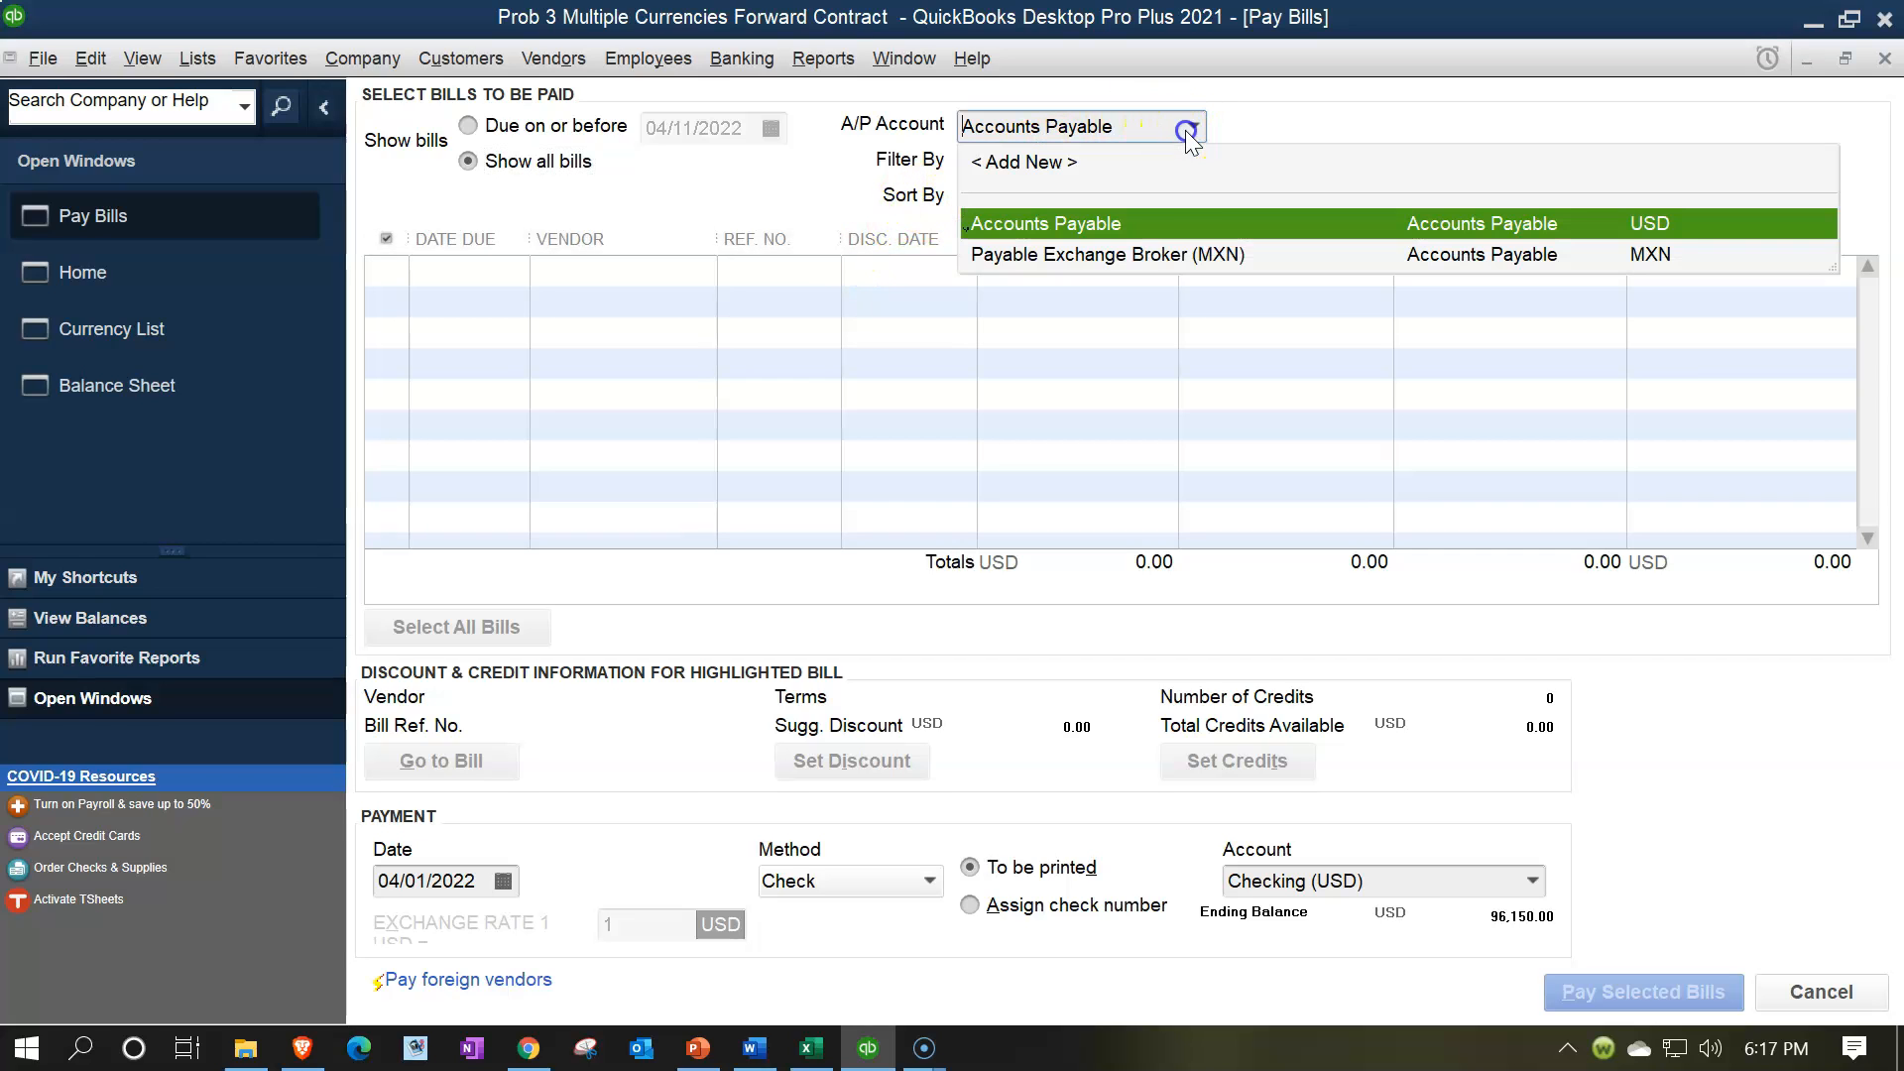
click(1120, 255)
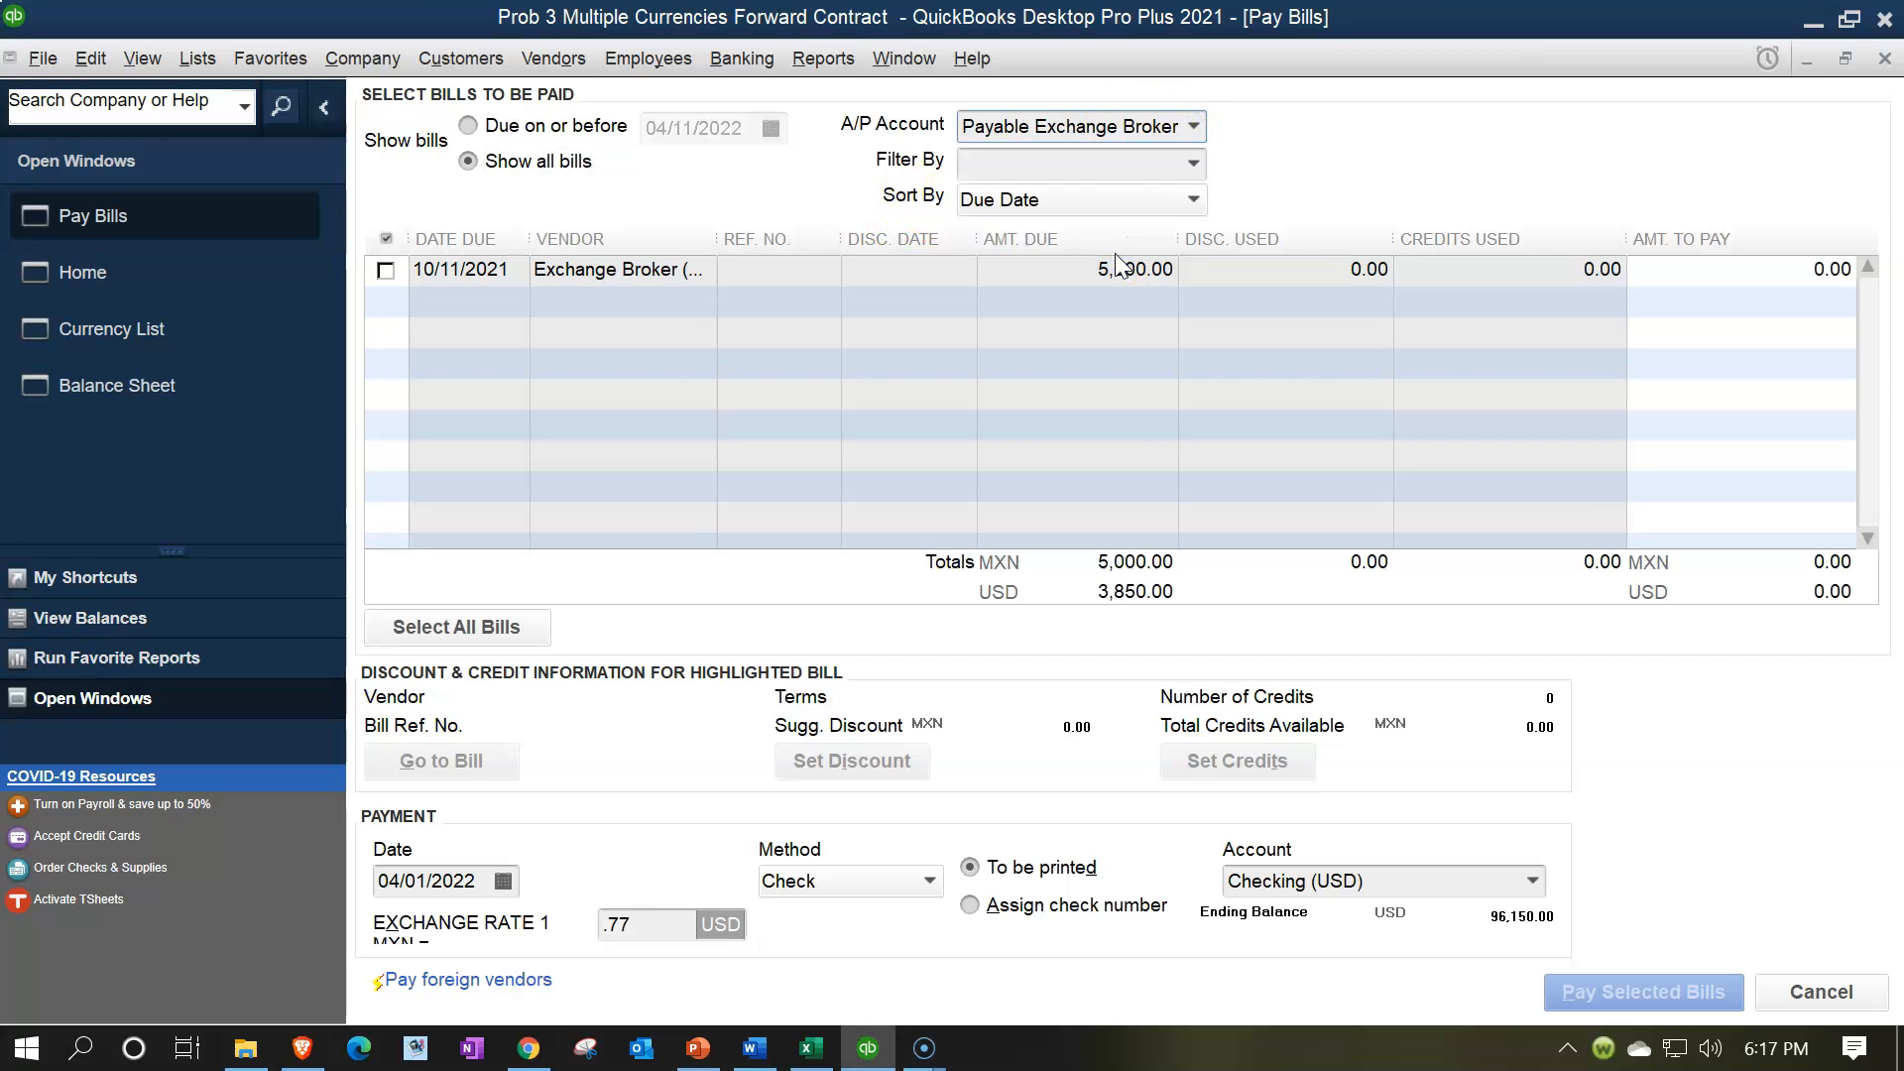
click(386, 270)
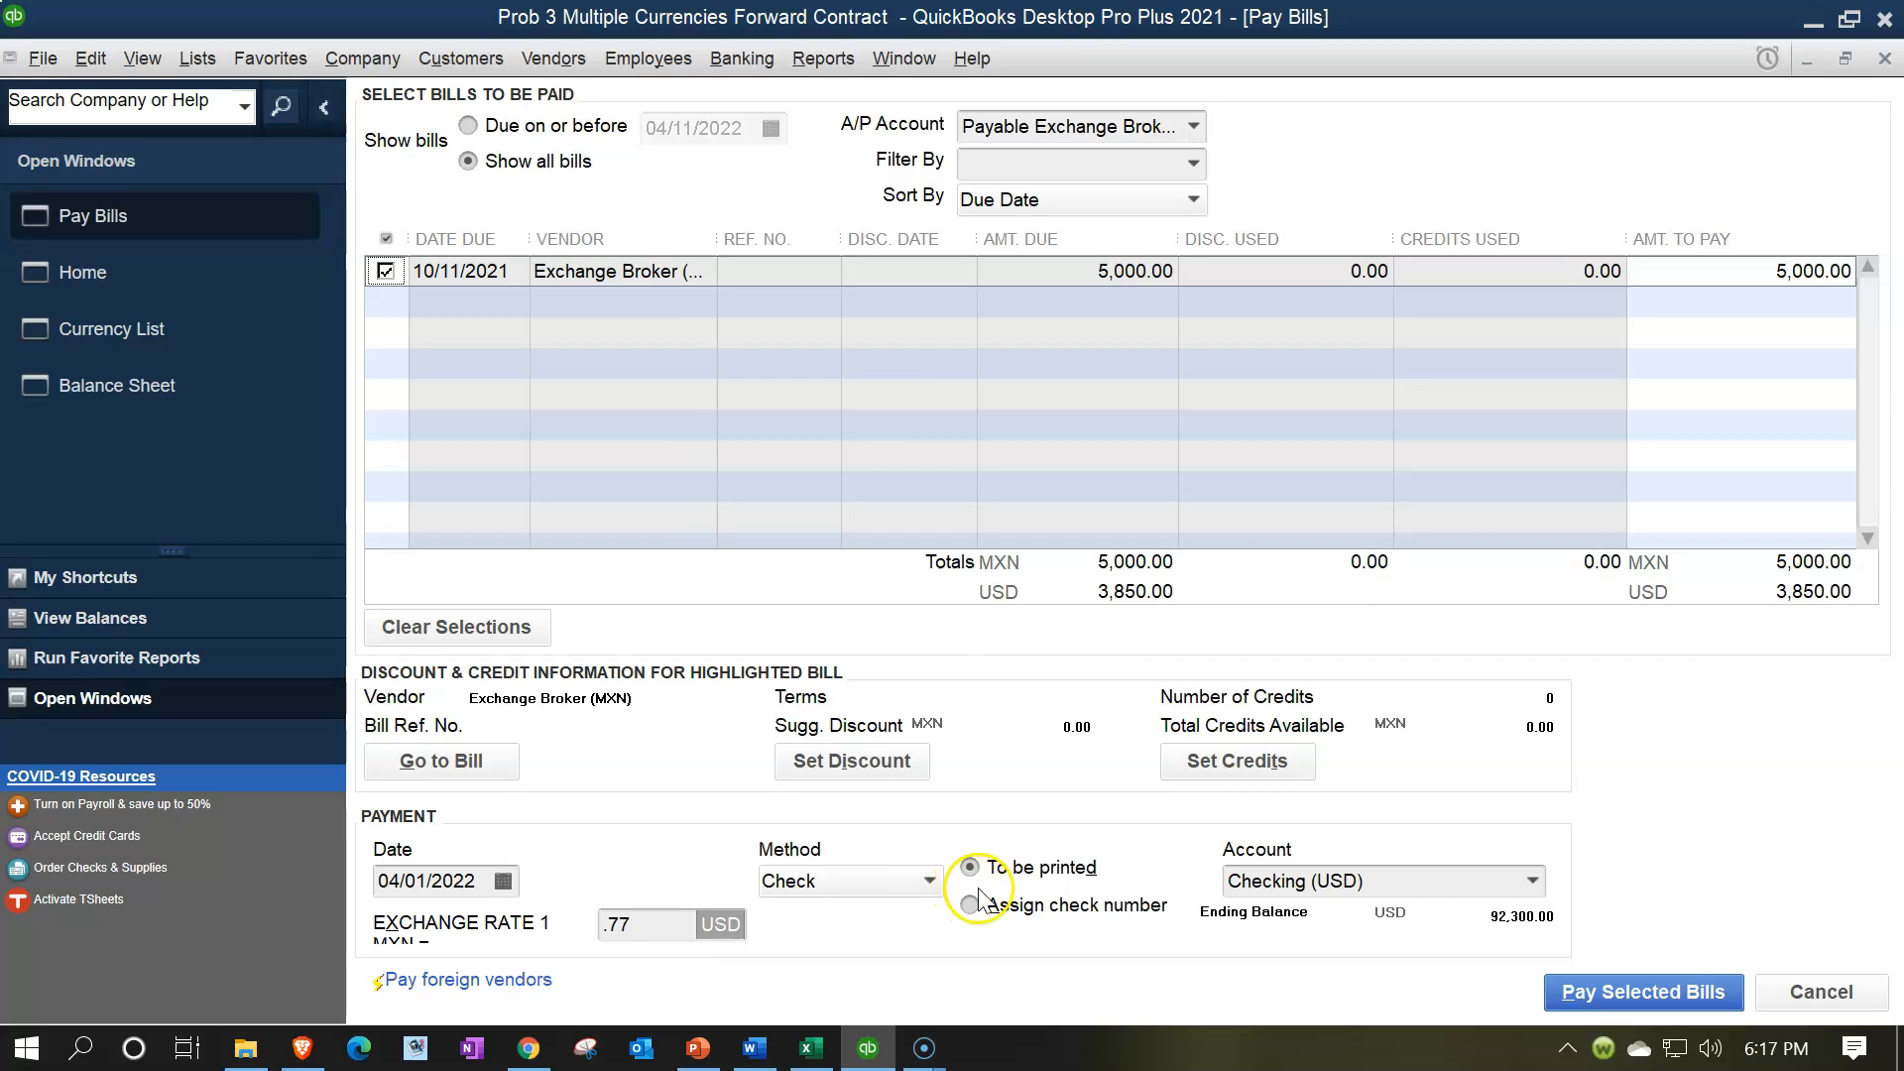
Step: Set the bill payment to come from Checking (MXN) with an assigned check number, dismissing the default account notice
click(1533, 881)
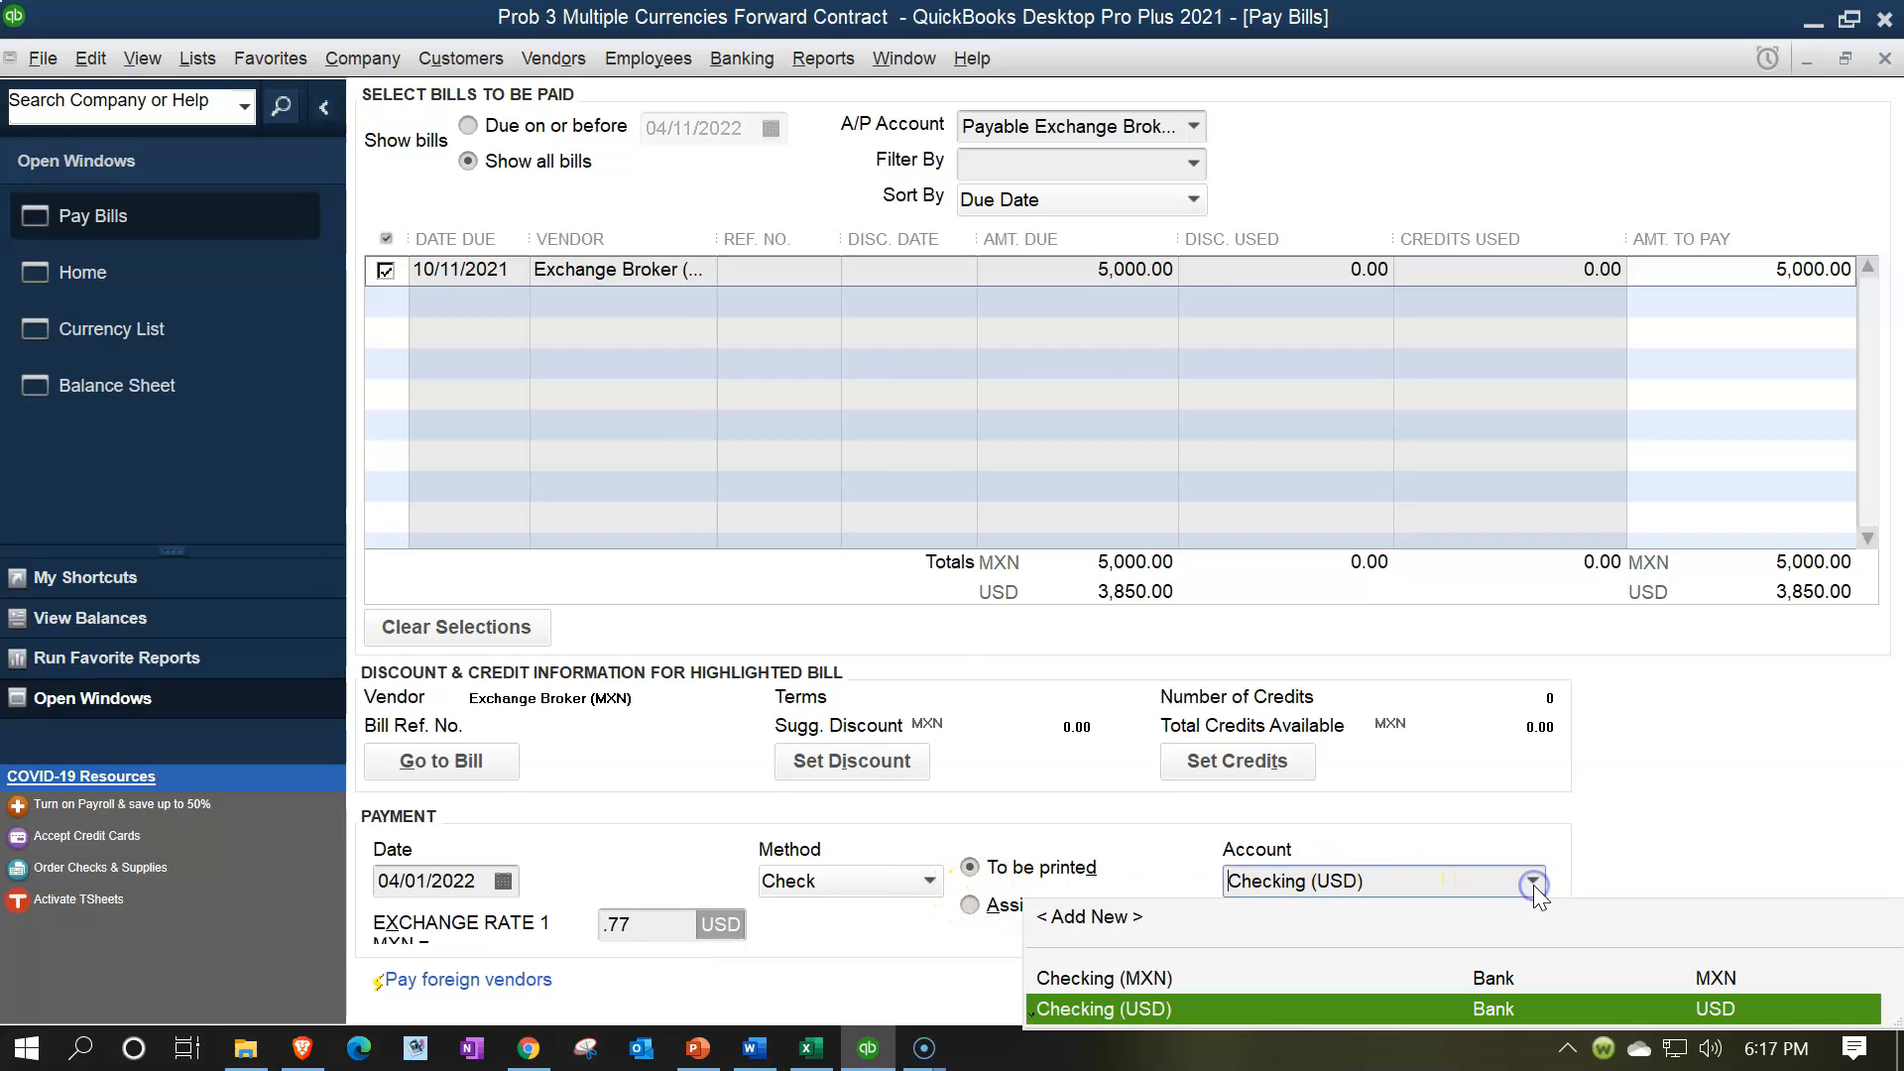
click(1168, 978)
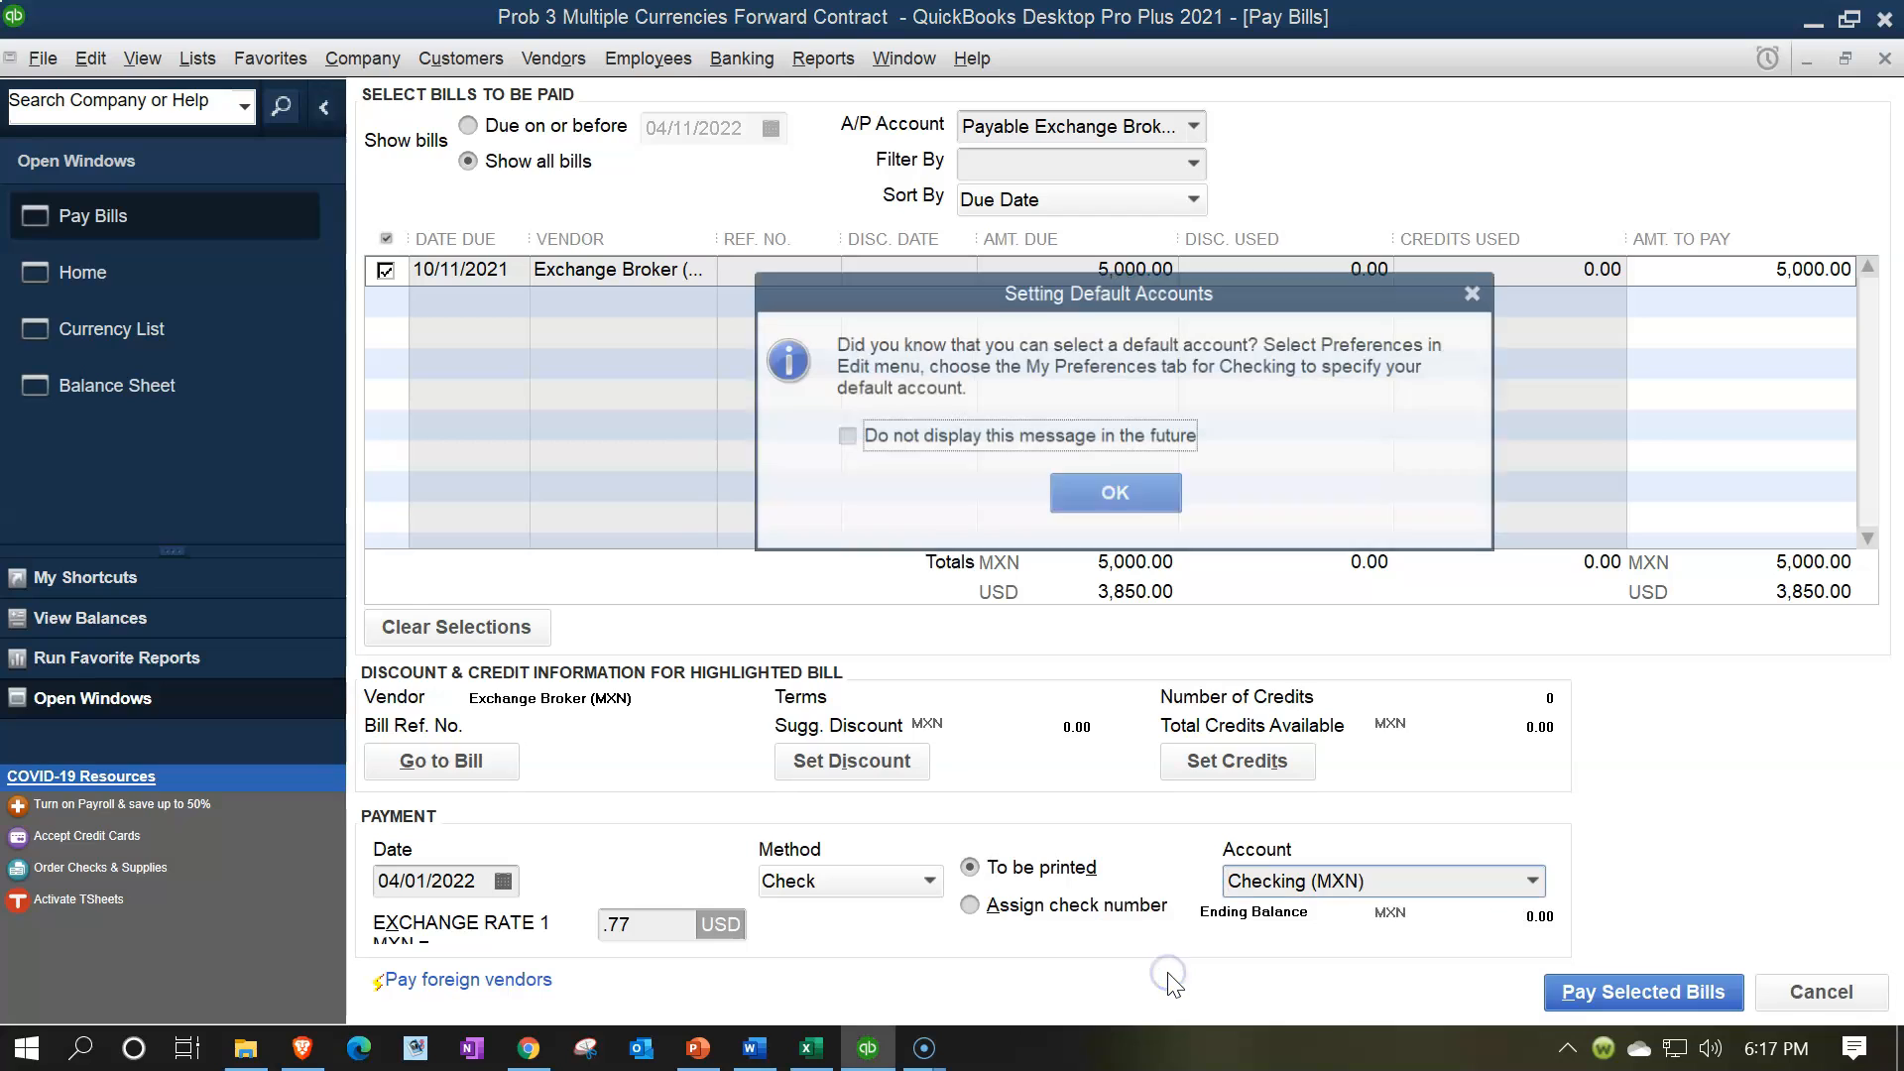
click(1115, 495)
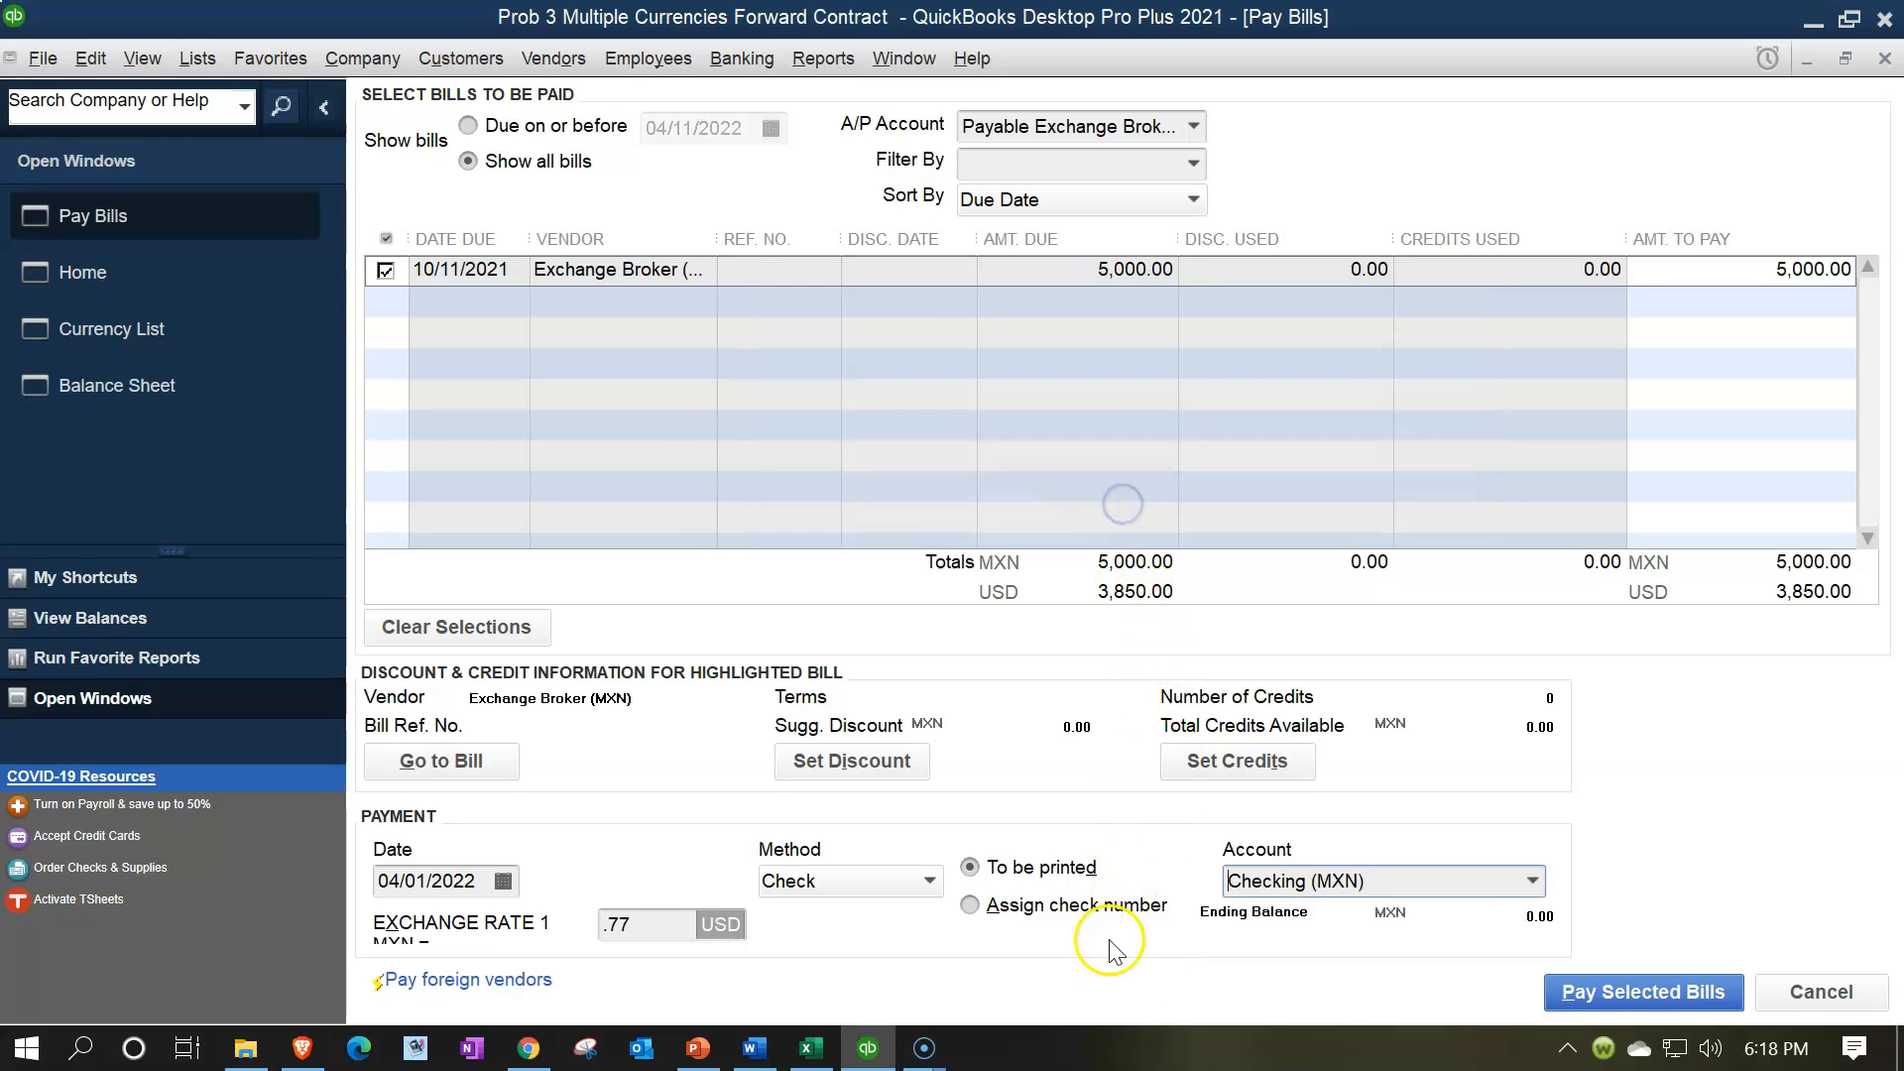
click(1026, 914)
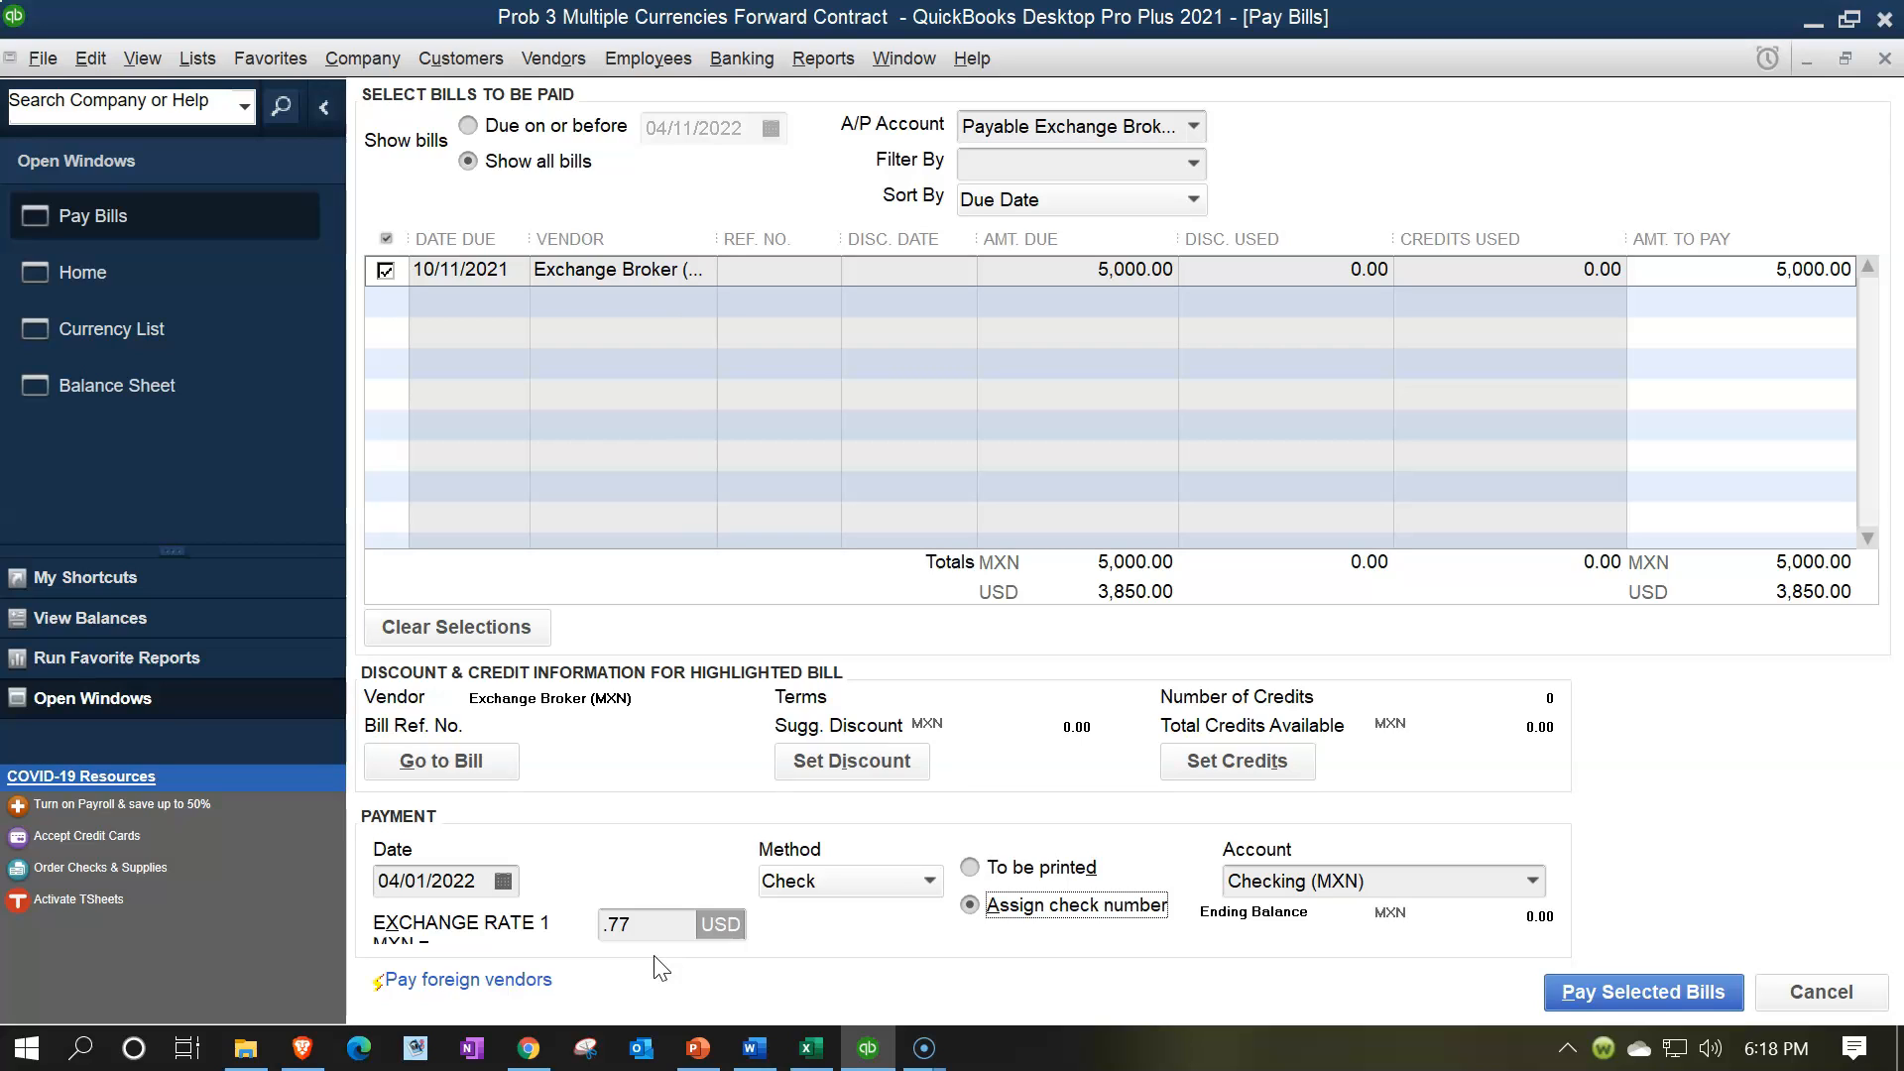
Step: Pay the selected bill with check number E1 and close the payment summary
click(1604, 996)
click(1592, 996)
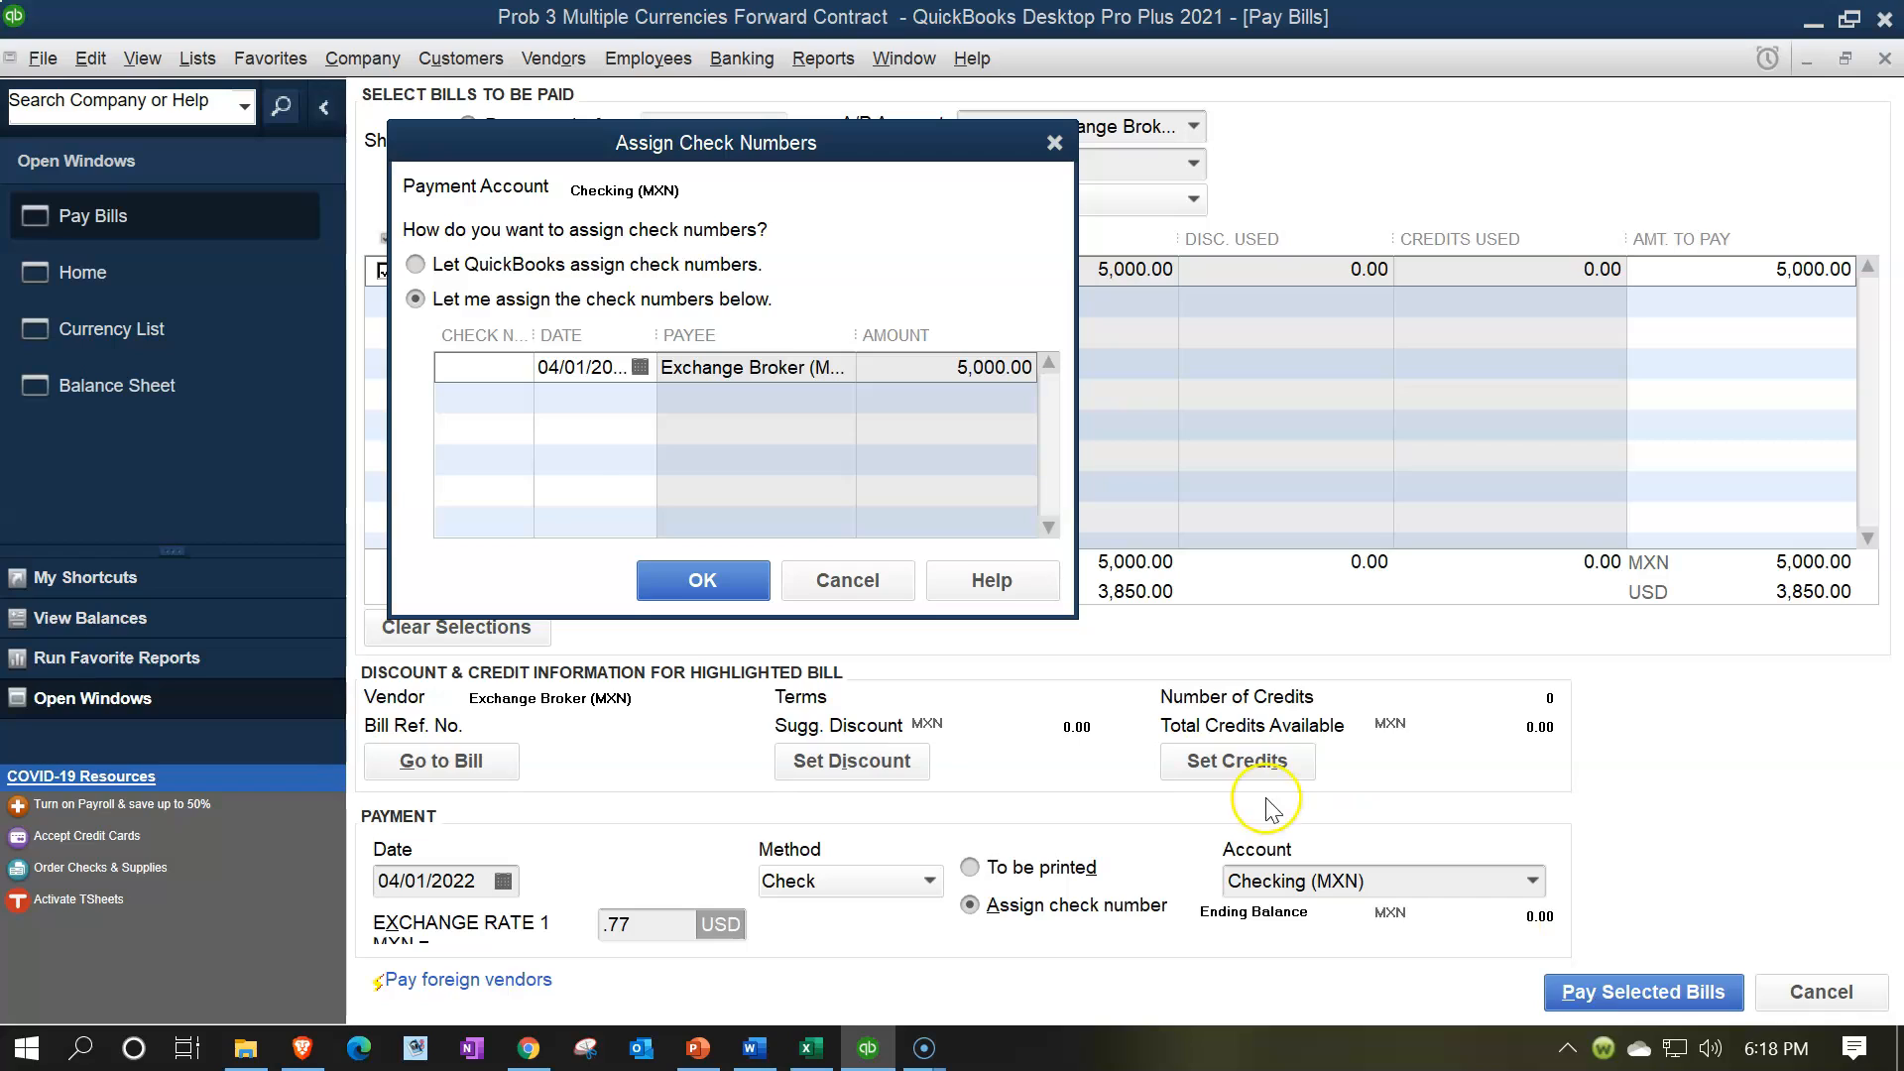
text(E1)
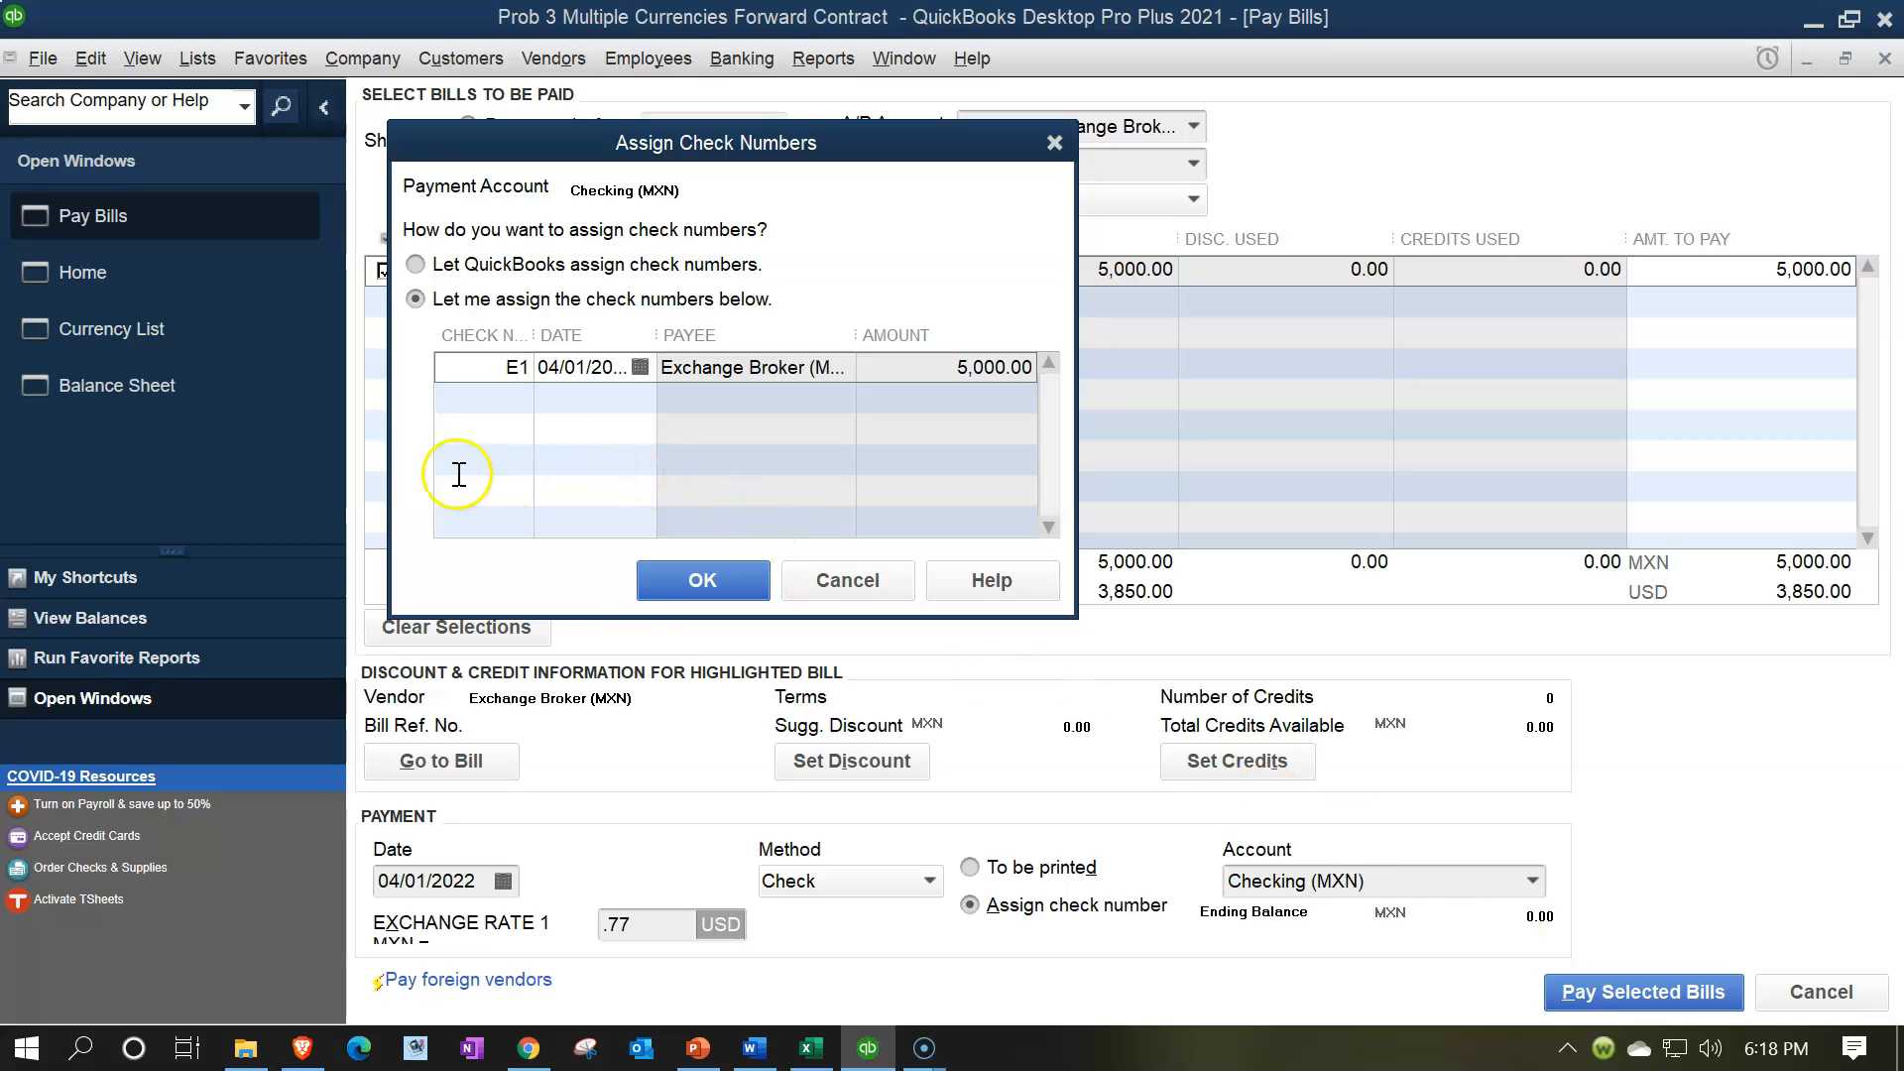
click(675, 594)
click(902, 416)
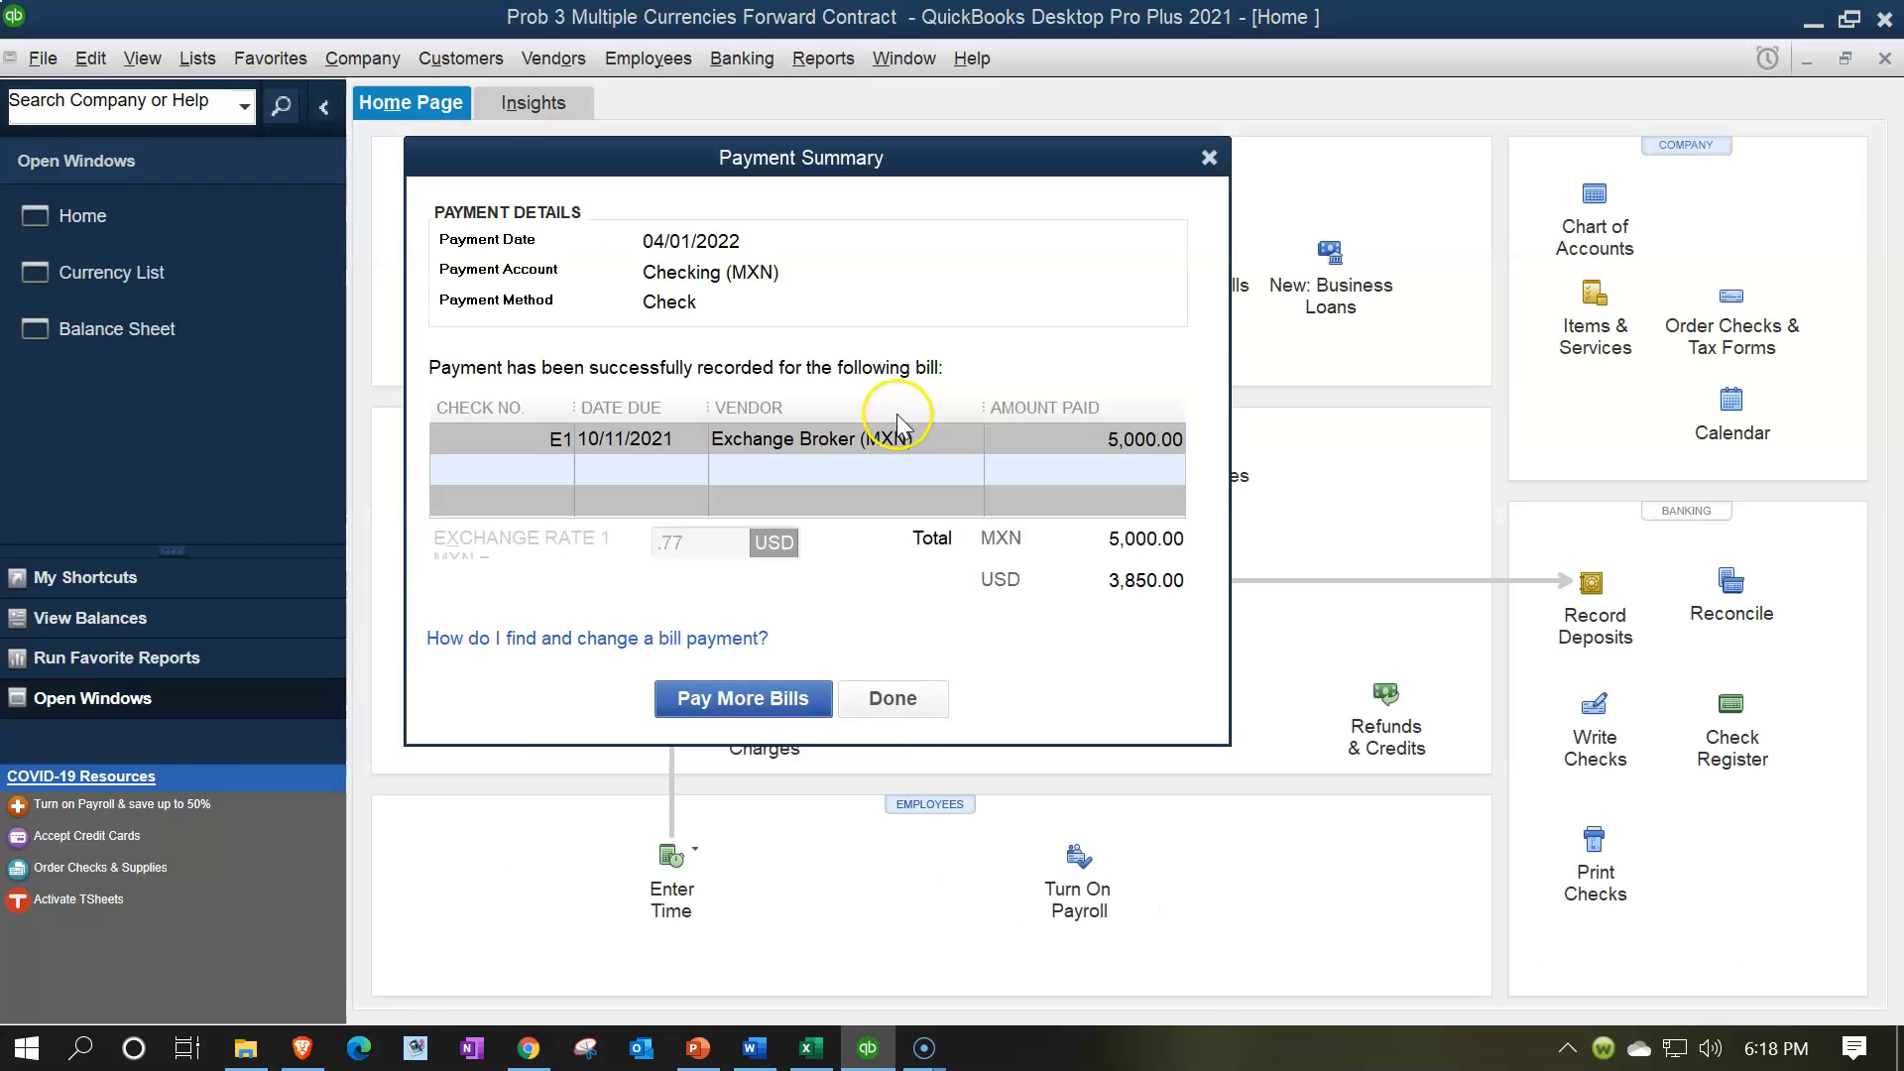
click(1202, 168)
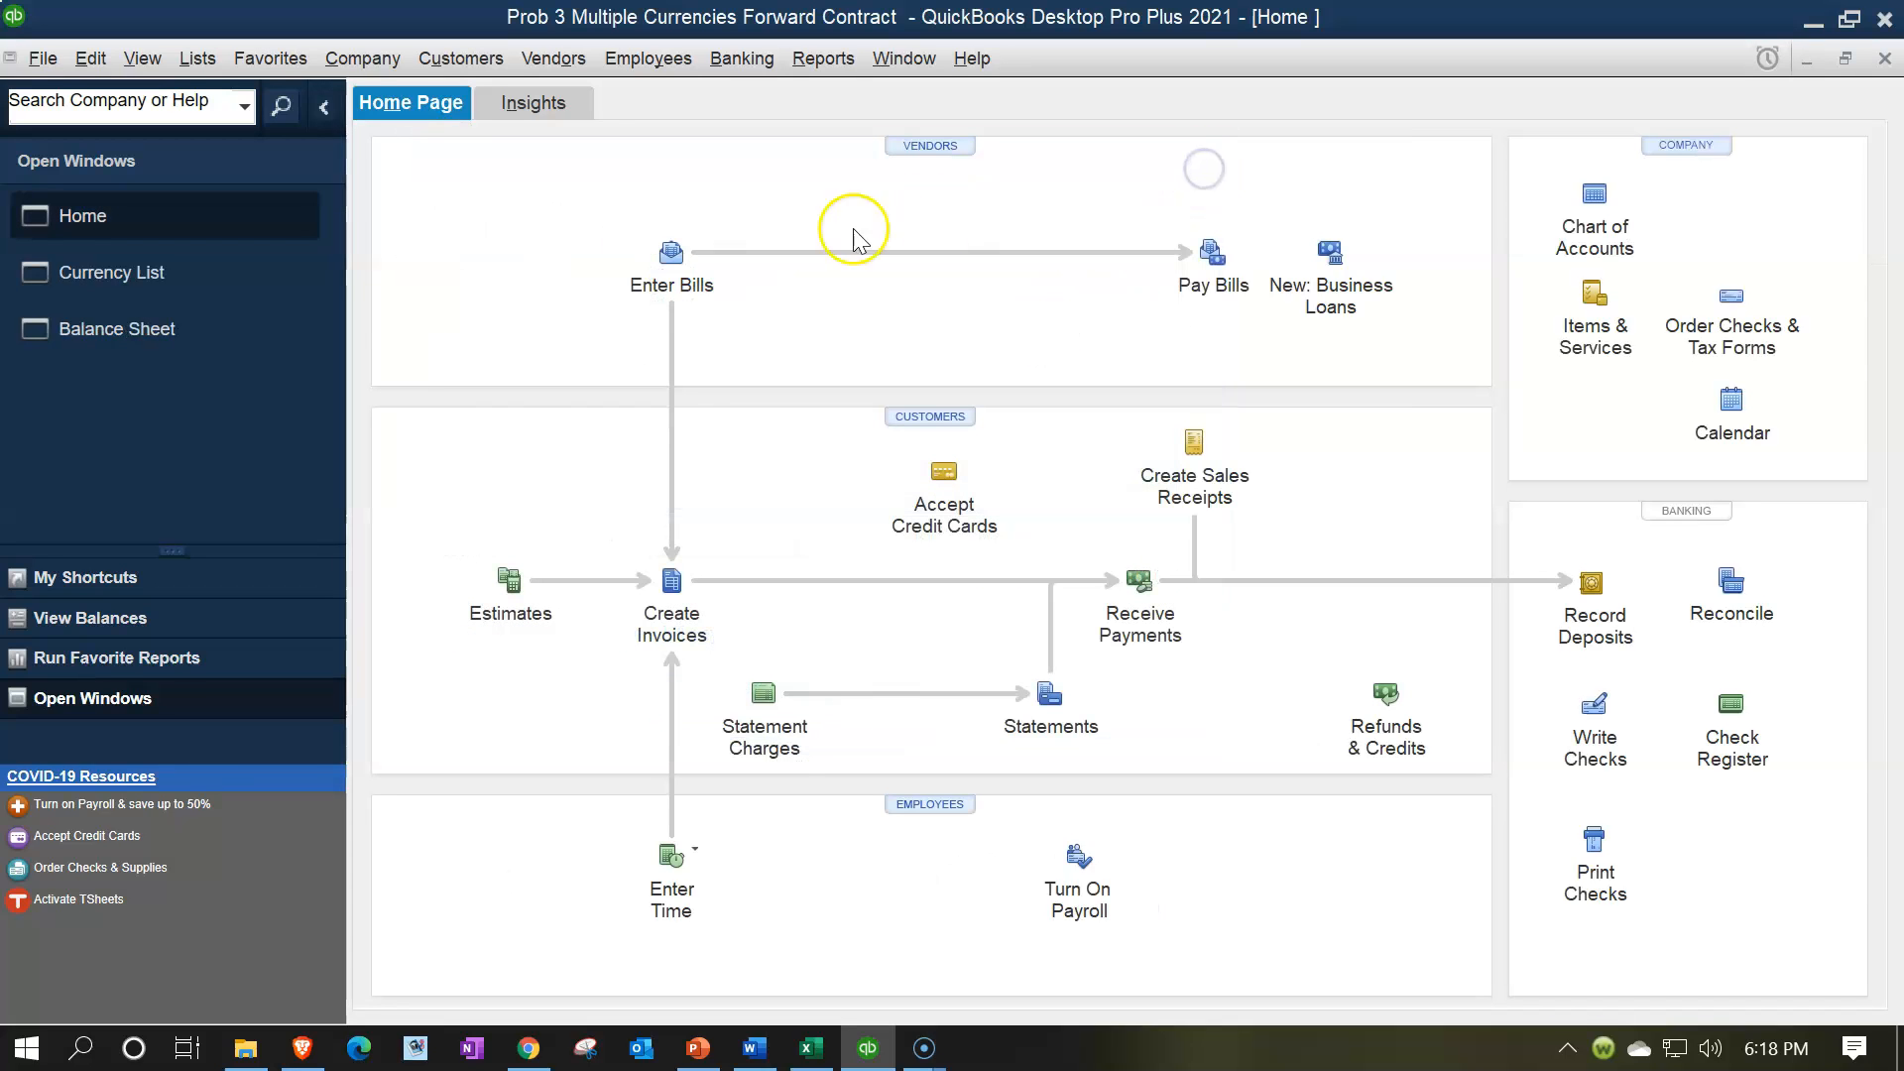
Step: Return to the balance sheet and open the transaction detail of Payable Exchange Broker (MXN)
click(197, 327)
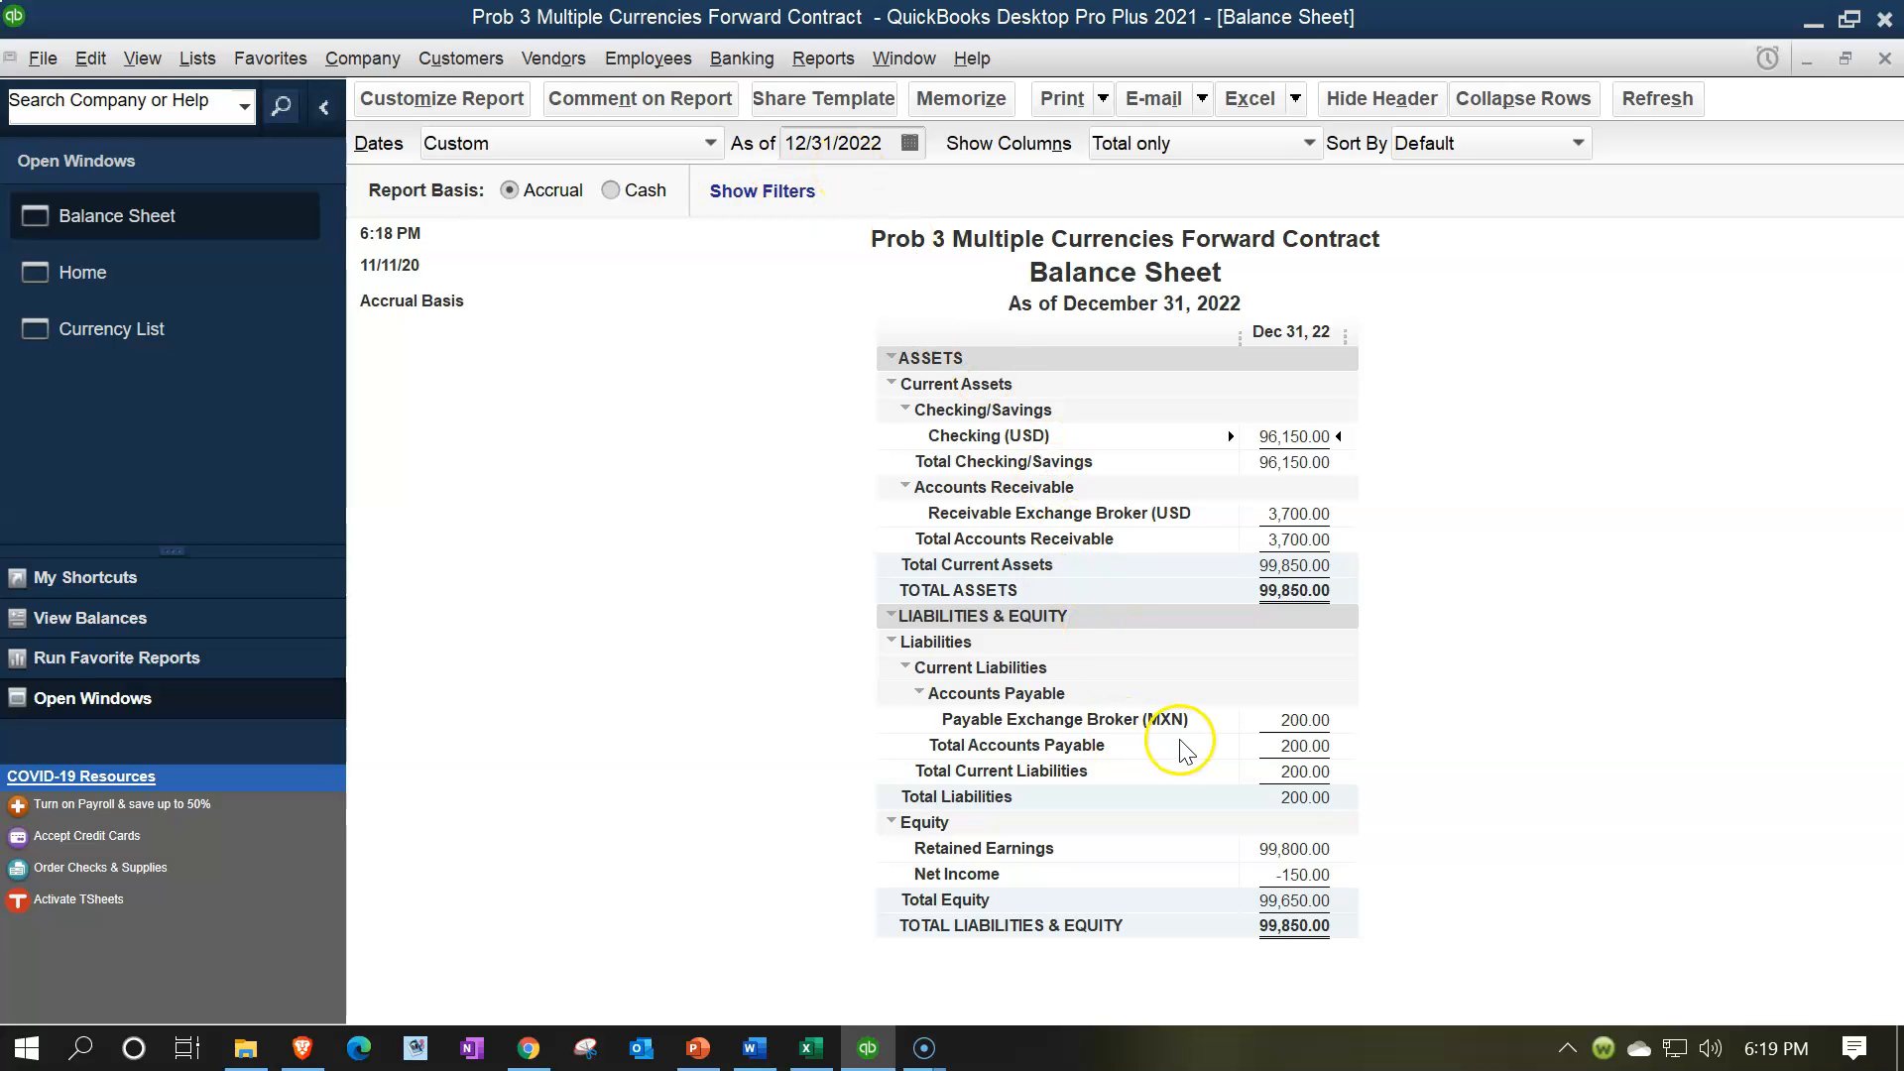
click(1269, 718)
double_click(1302, 716)
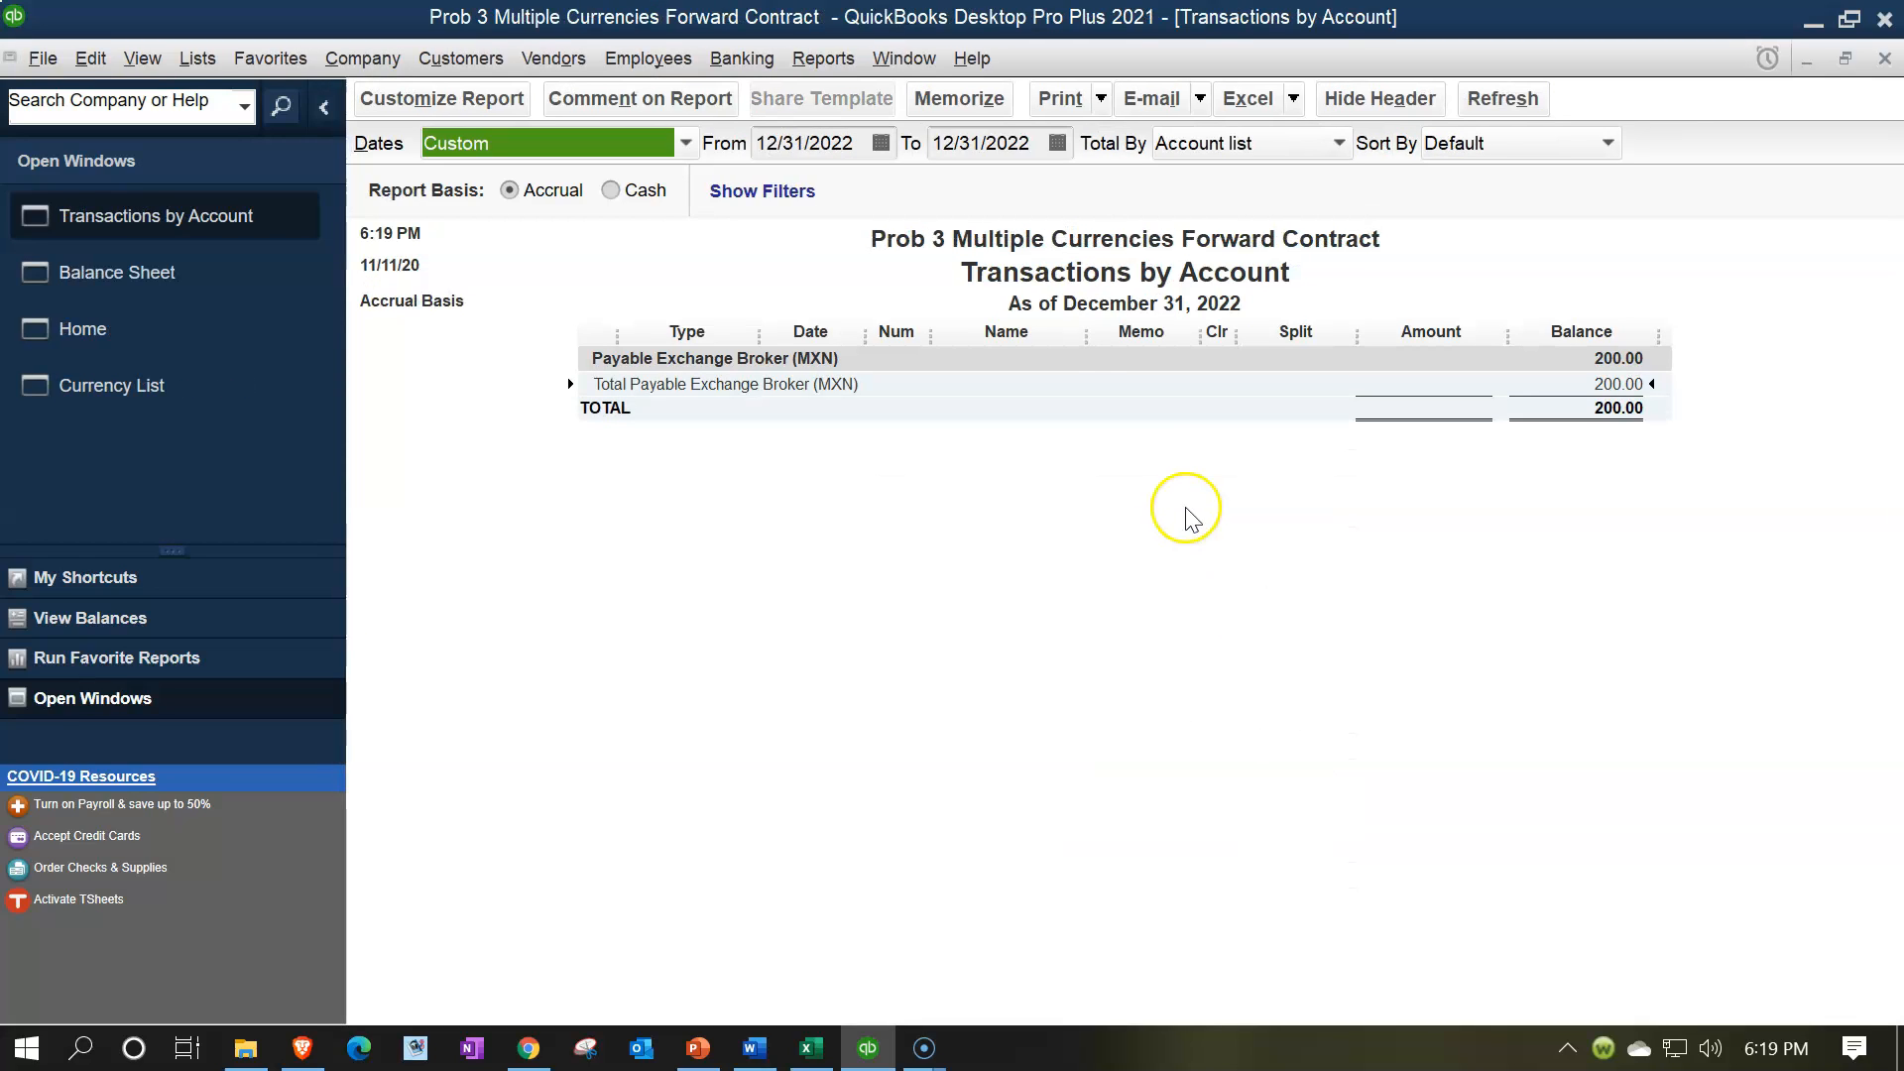
Step: Set the transaction report's start date to 01/01/2021
key(Tab)
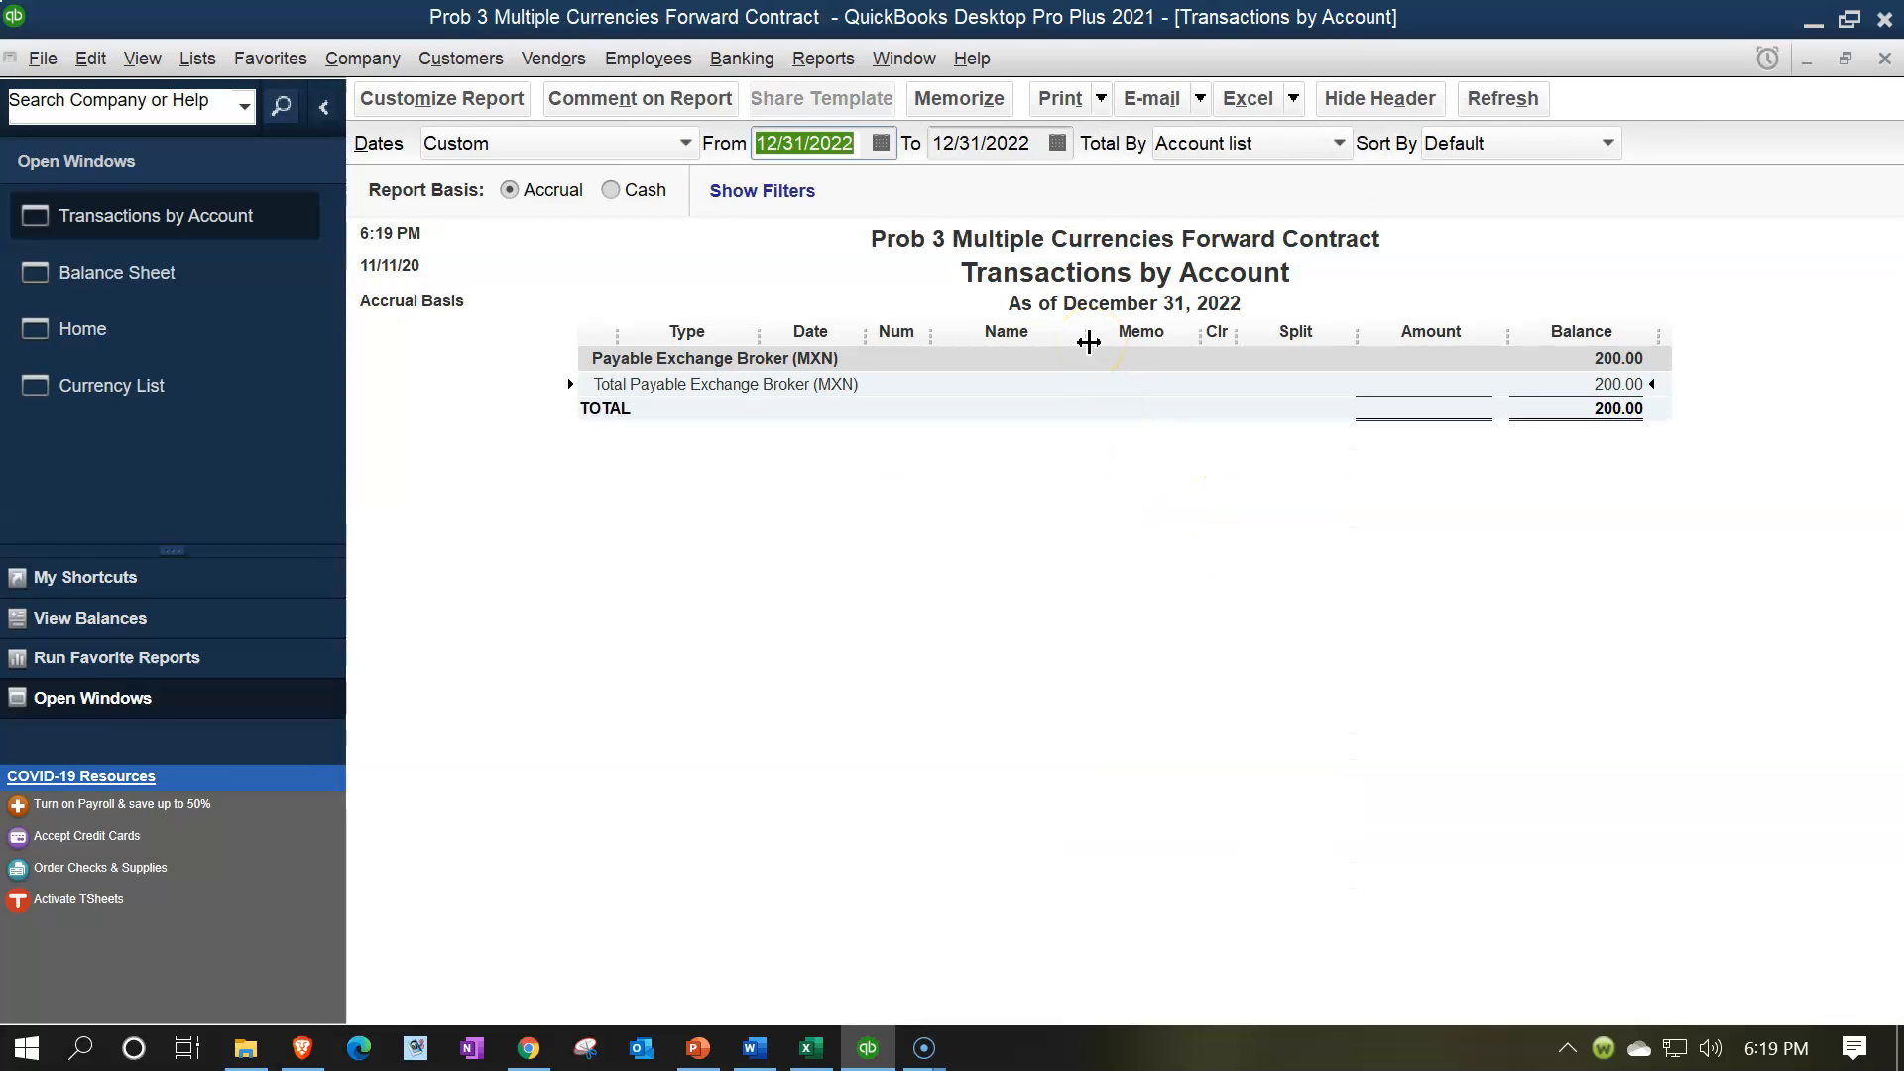
text(0101)
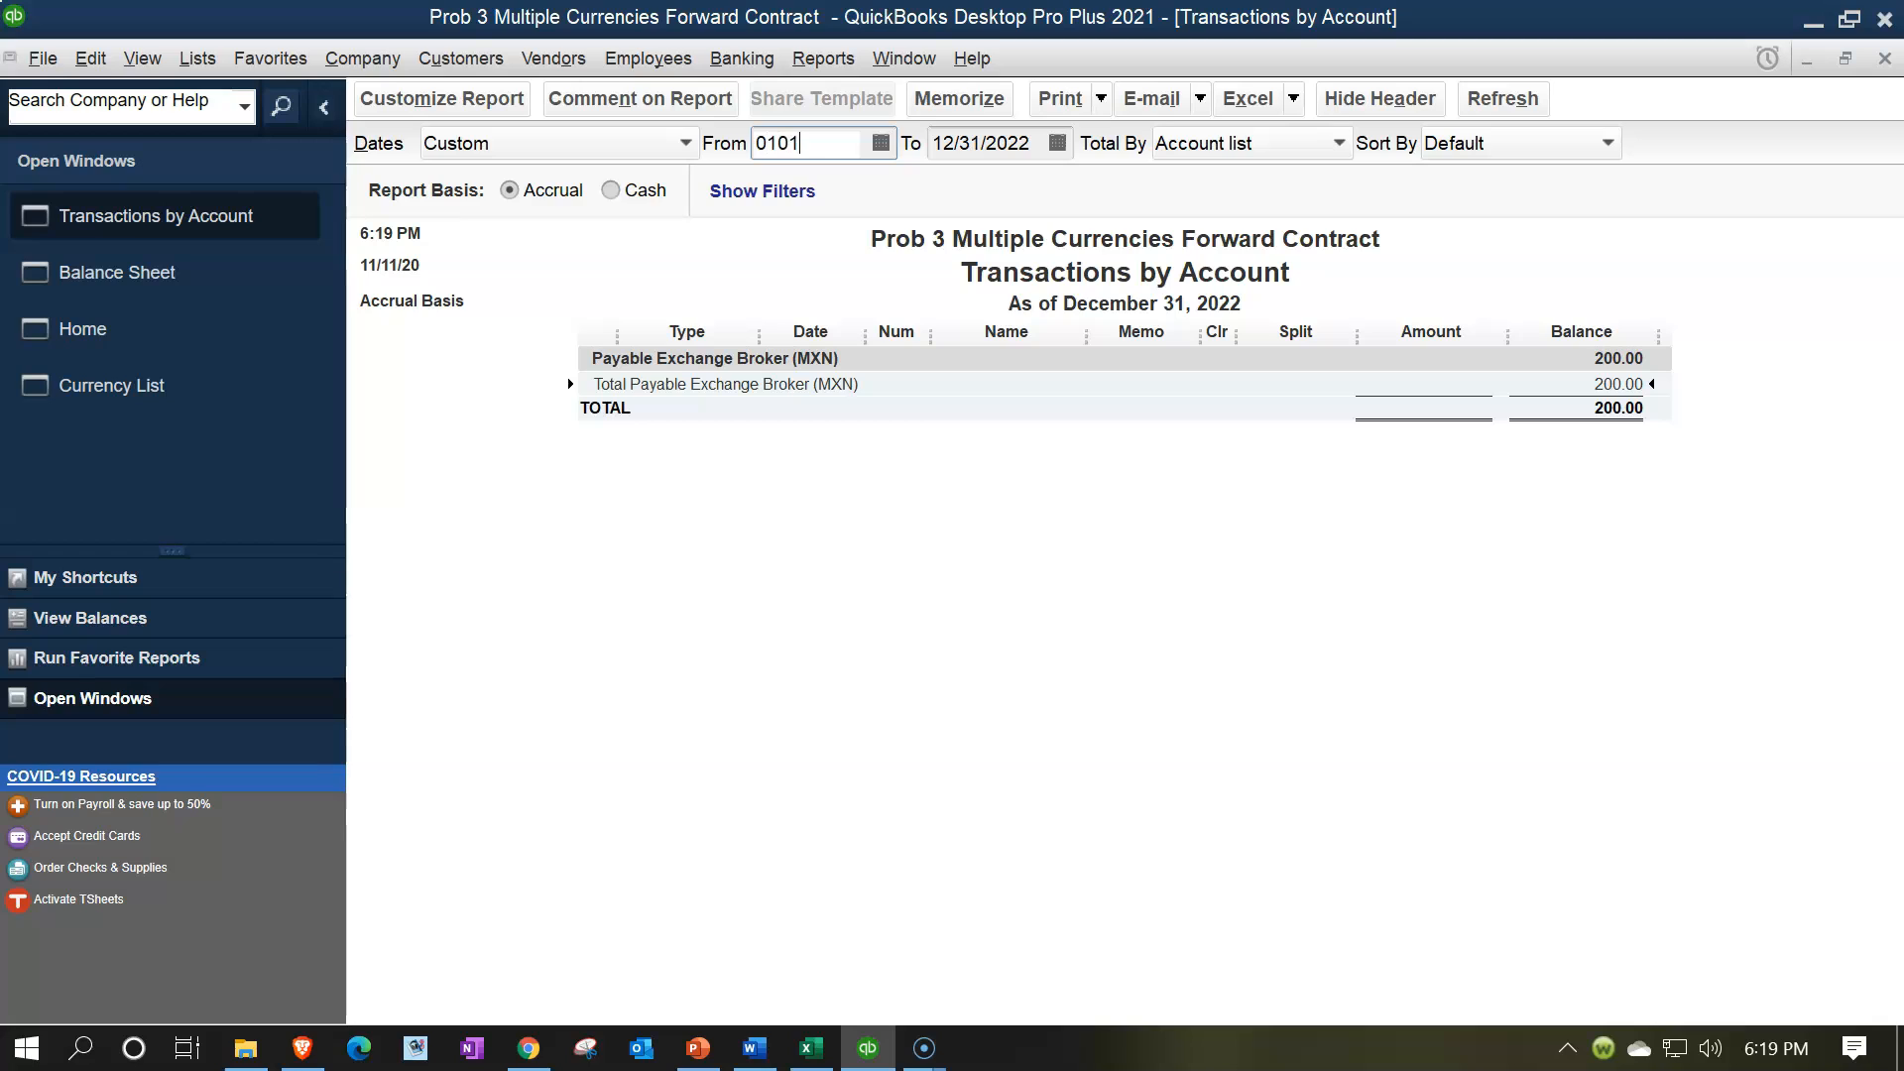
key(Tab)
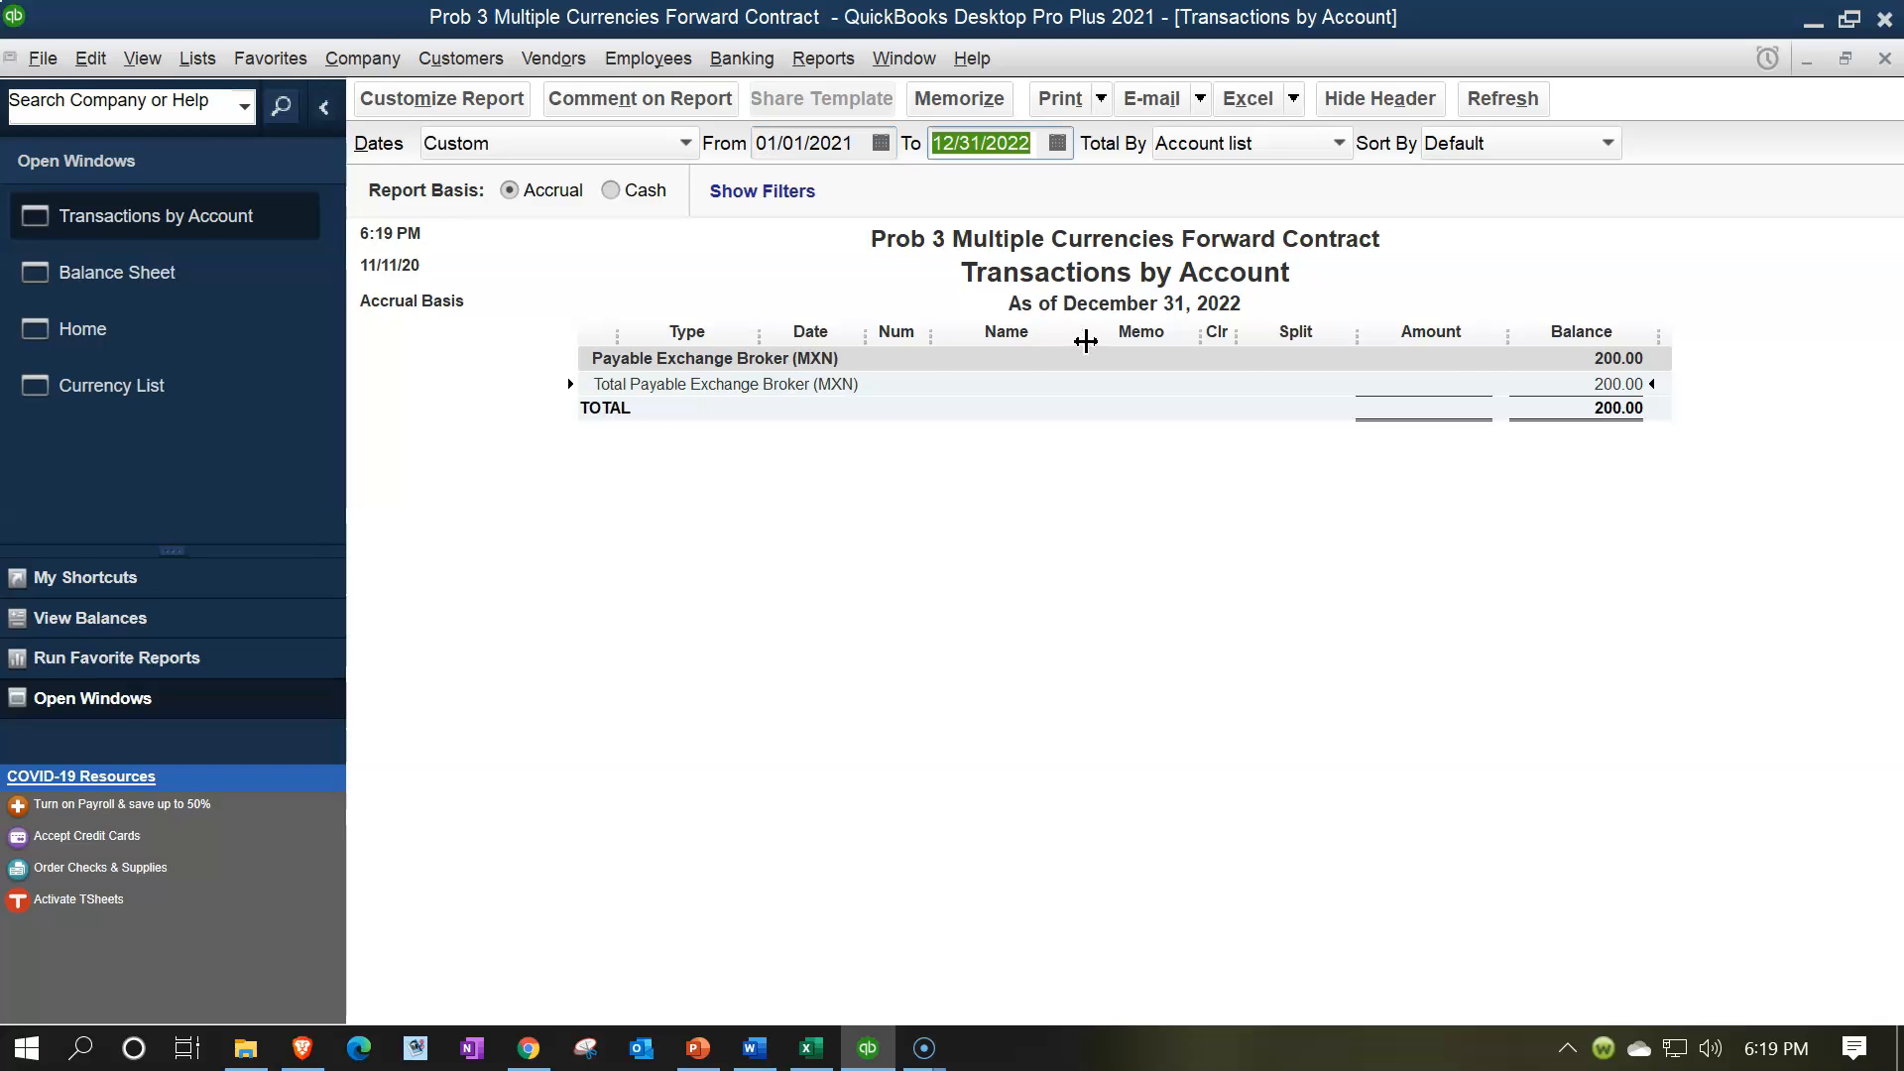
click(1183, 516)
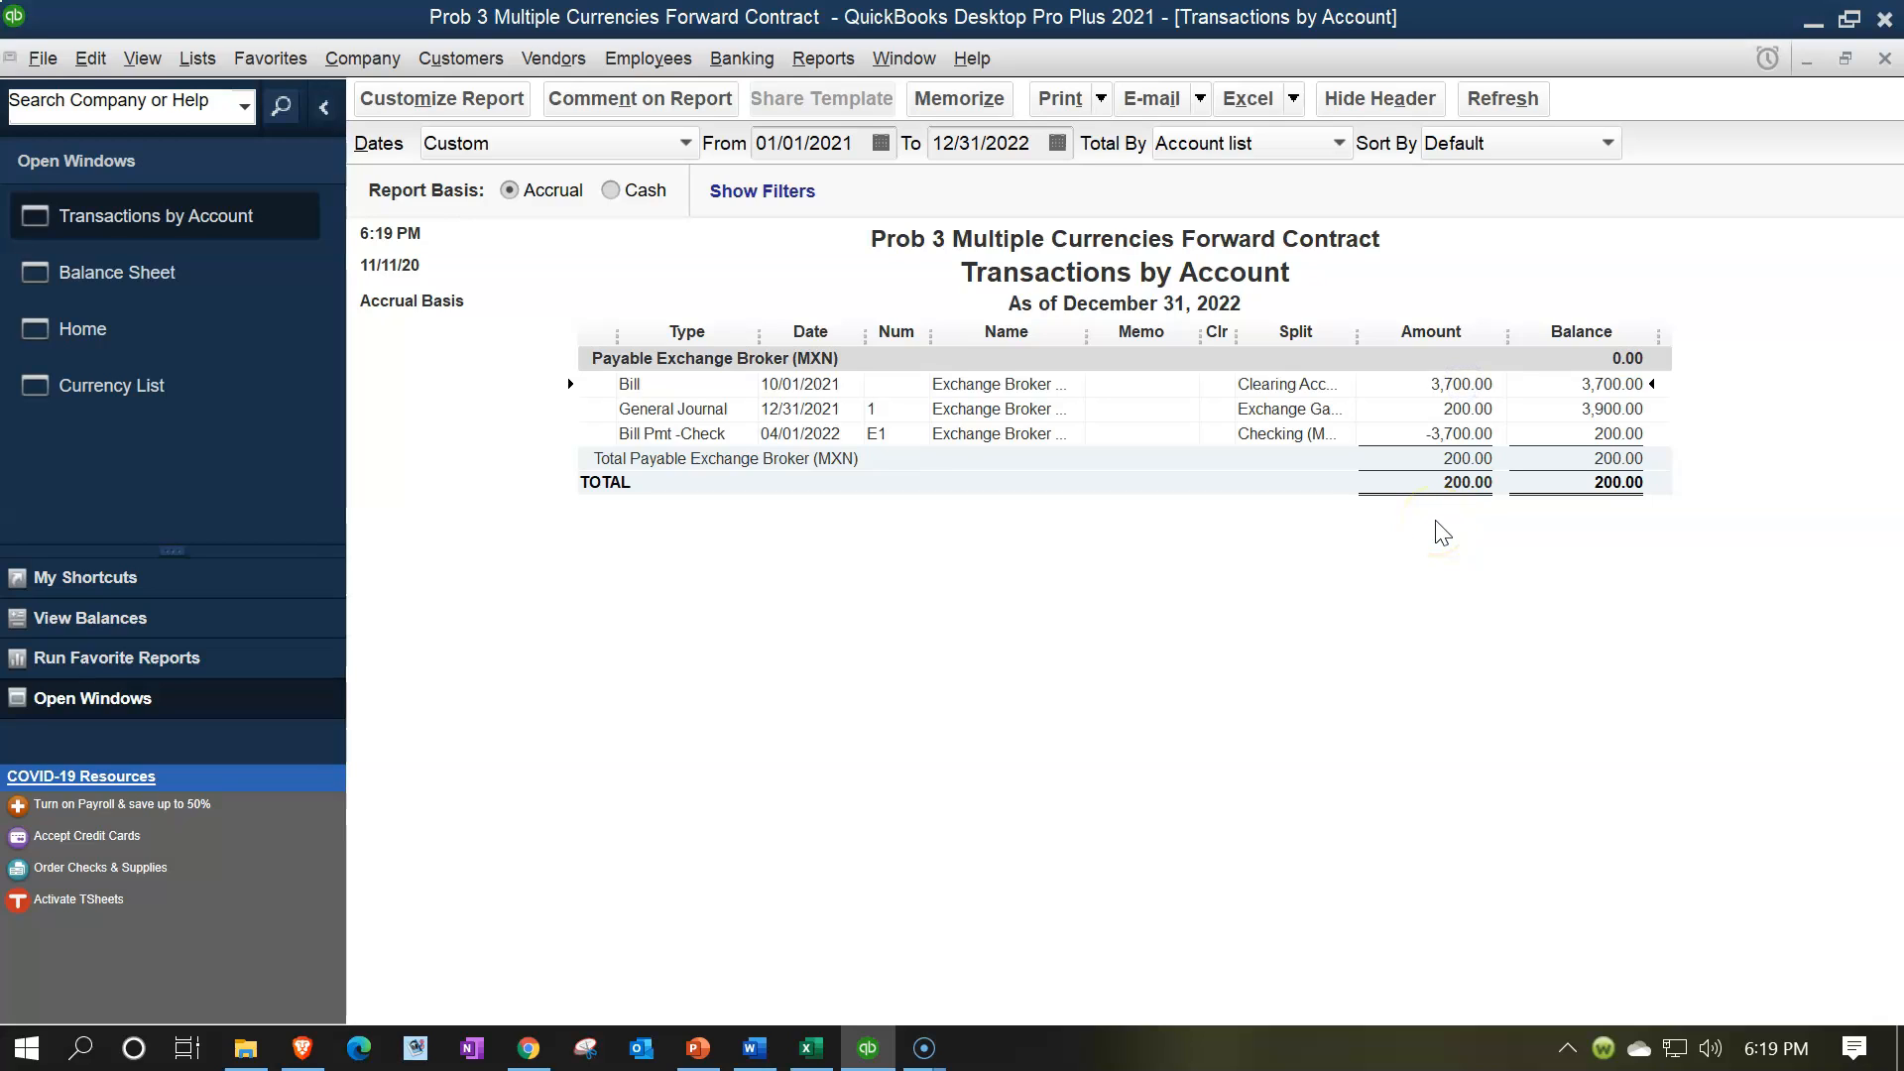
Step: Review the general journal and bill payment entries of Payable Exchange Broker (MXN), and close the transaction report
click(1468, 410)
click(1472, 437)
click(1462, 407)
click(1883, 59)
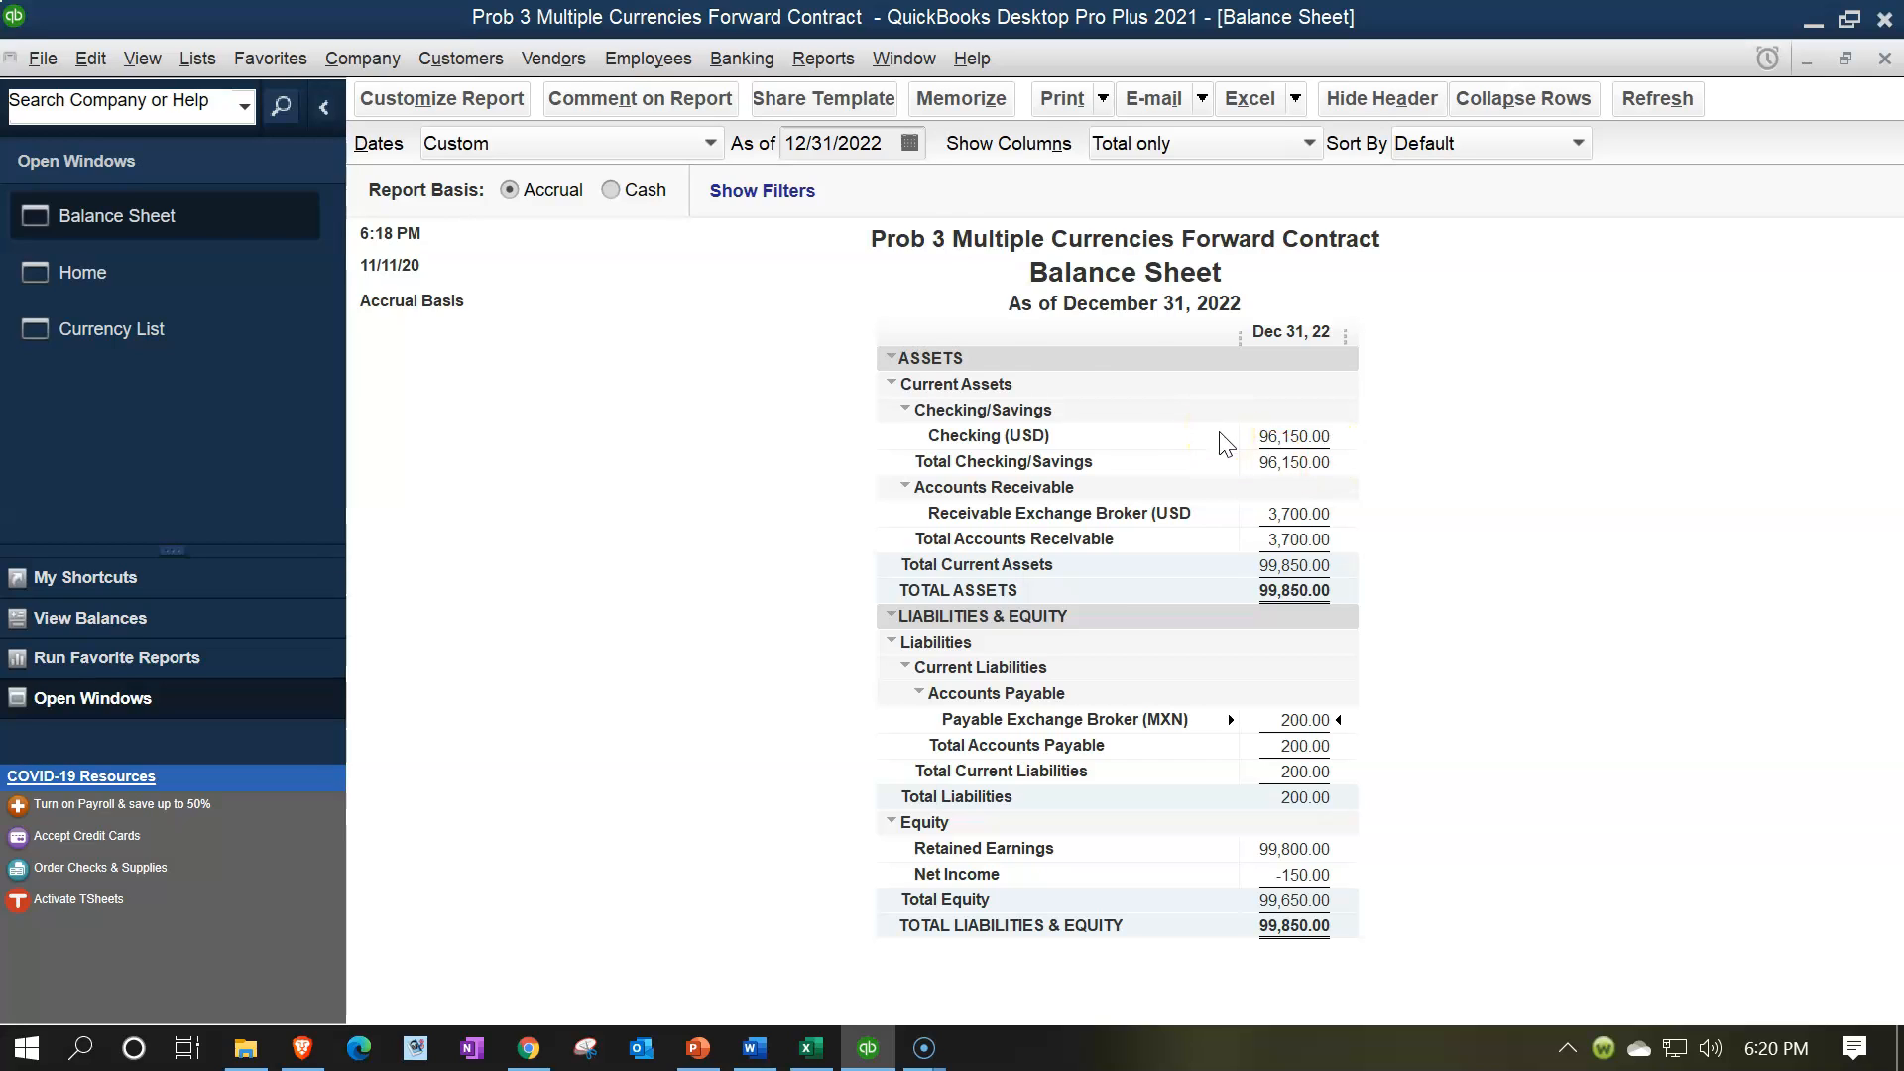
Step: Run the Trial Balance report for 01/01/2022 to 12/31/2022
click(819, 44)
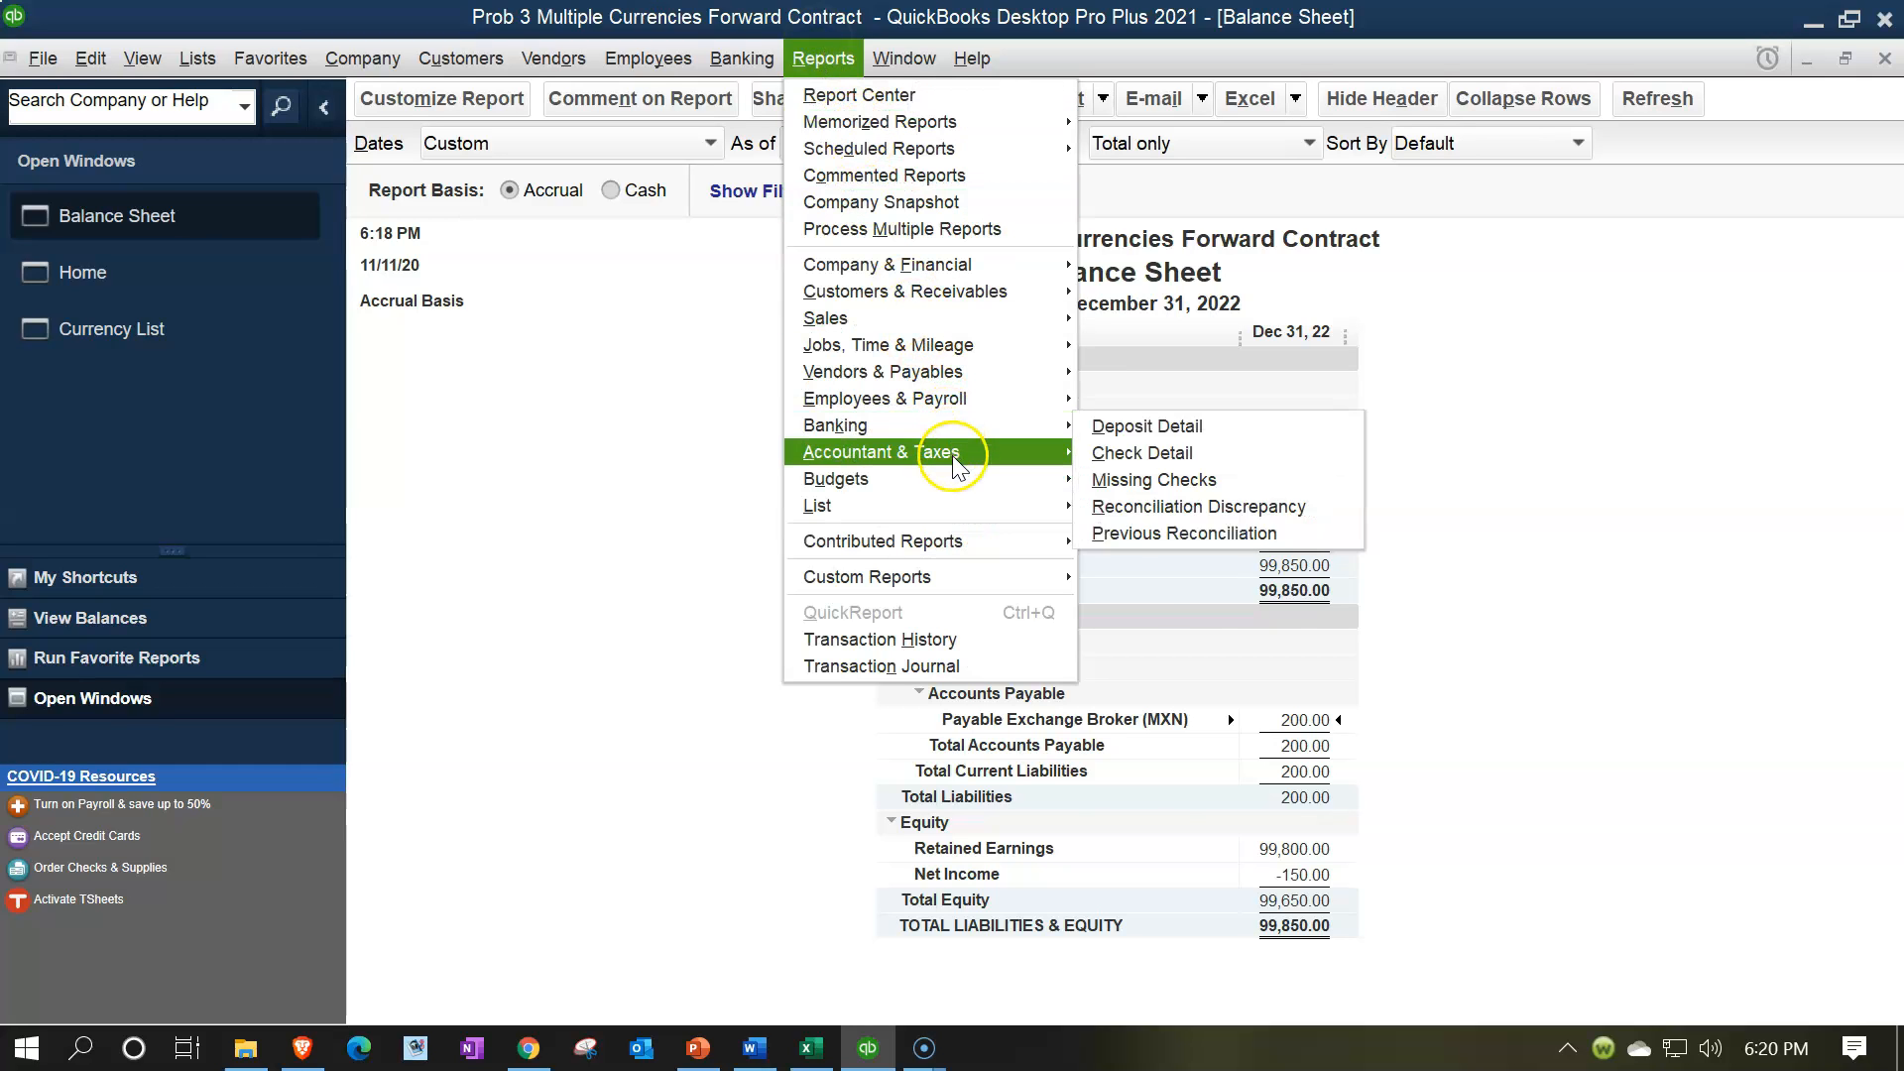
mouse_move(955, 466)
click(1095, 452)
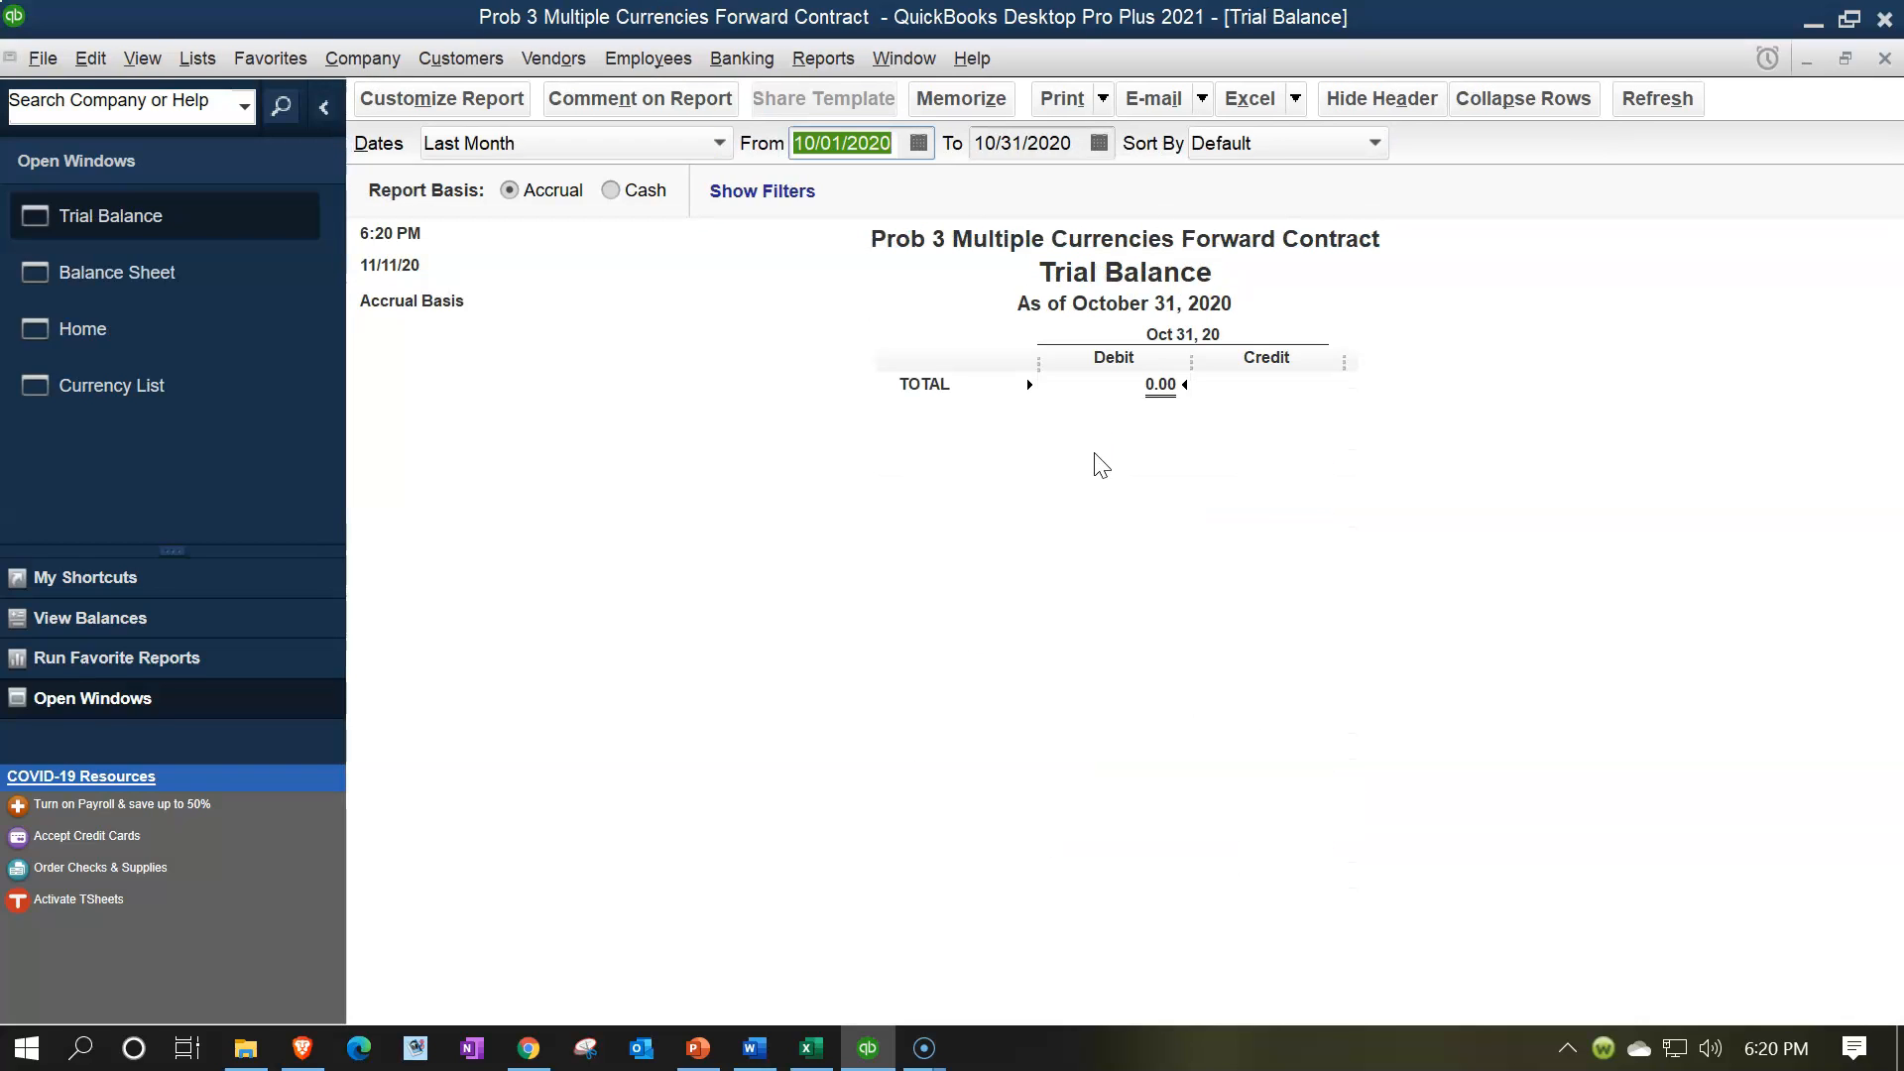
text(01012022)
key(Tab)
text(12/31/2022)
key(Tab)
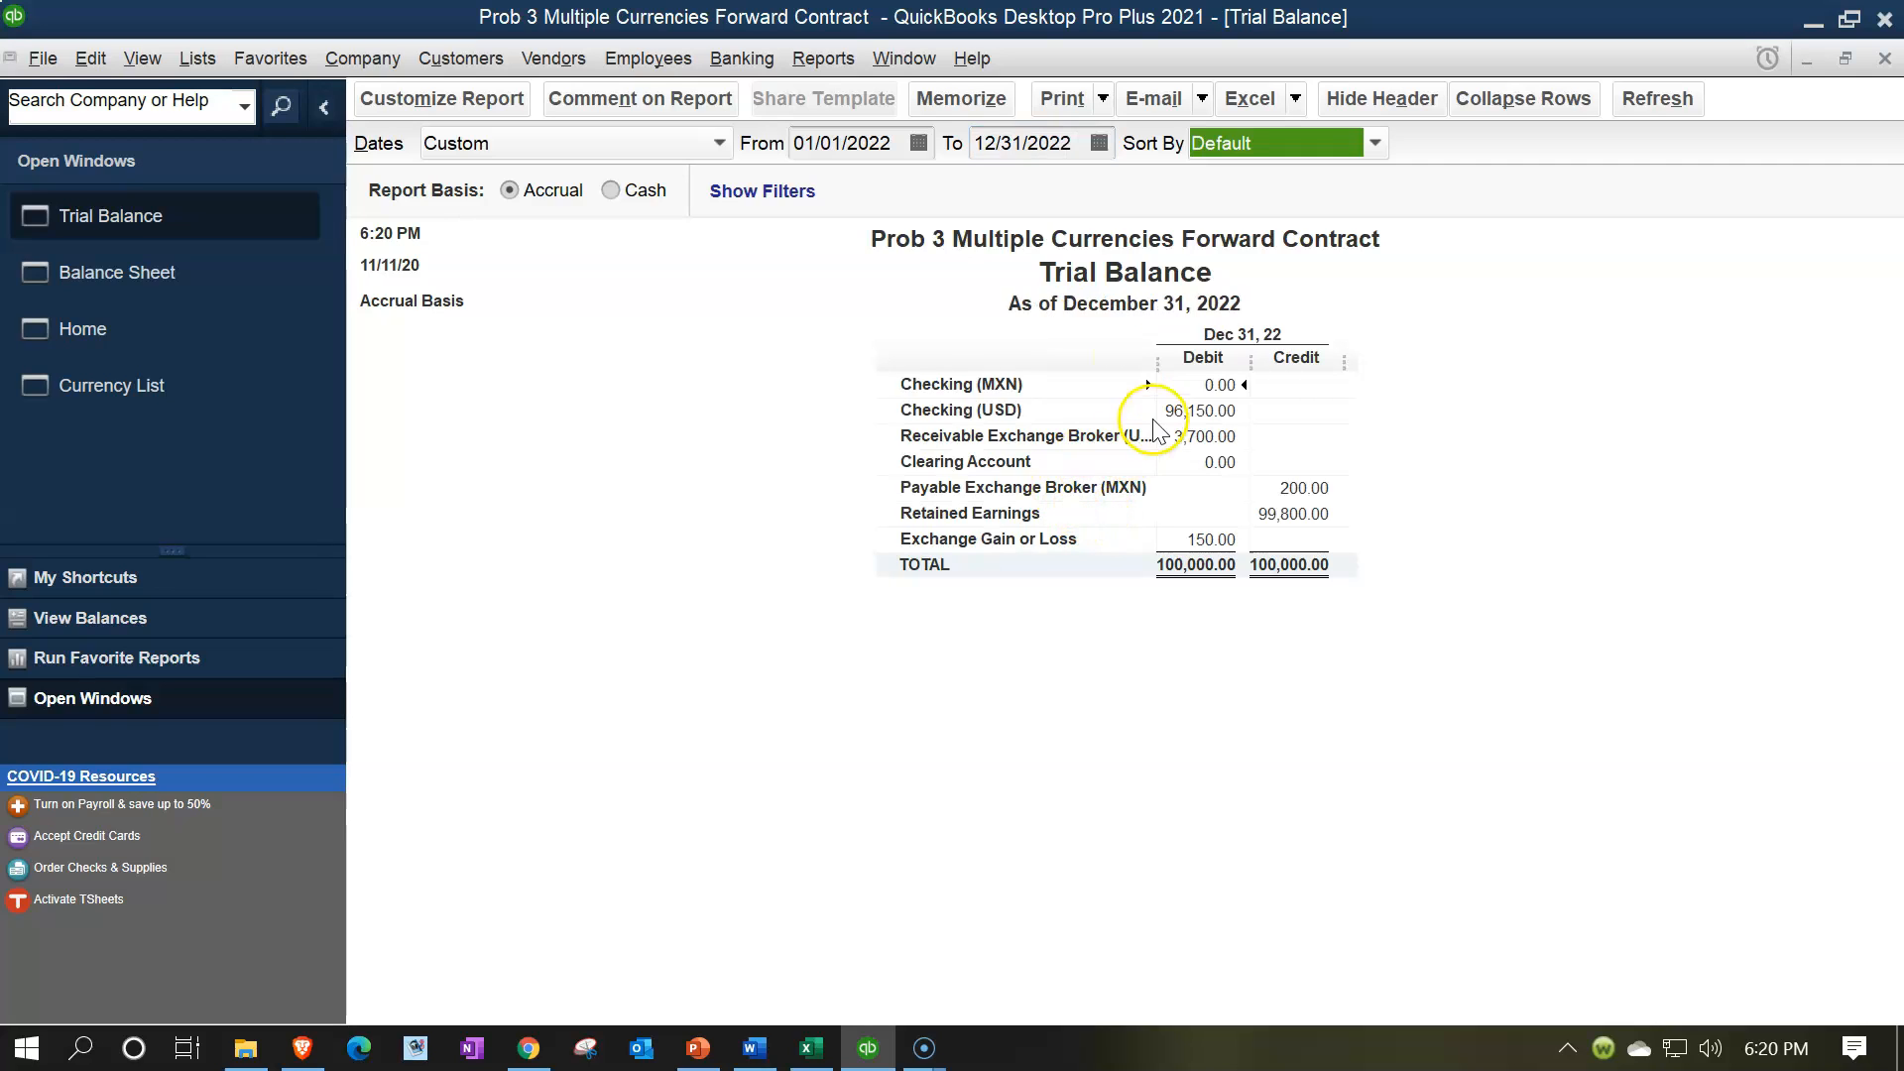
Step: Open the transaction detail of Checking (MXN) from the trial balance, review it and close it
double_click(1201, 384)
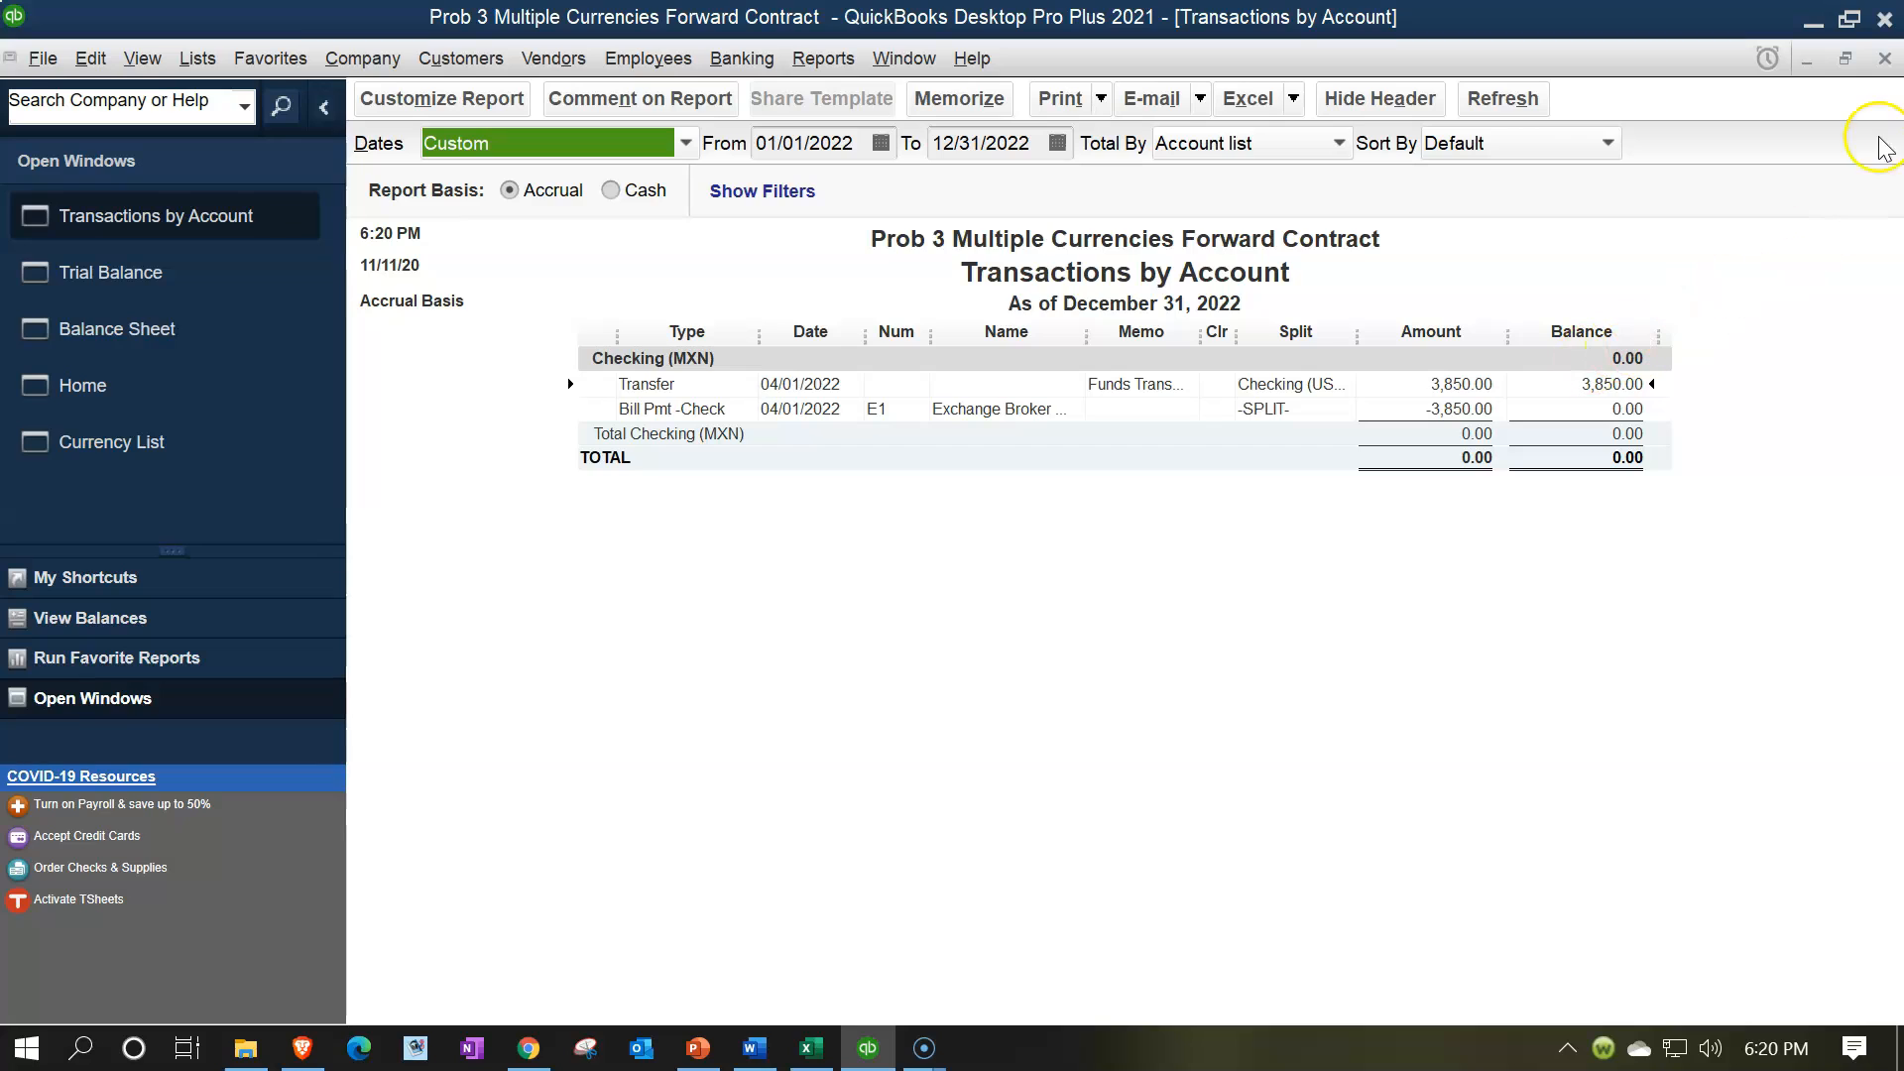
click(1884, 58)
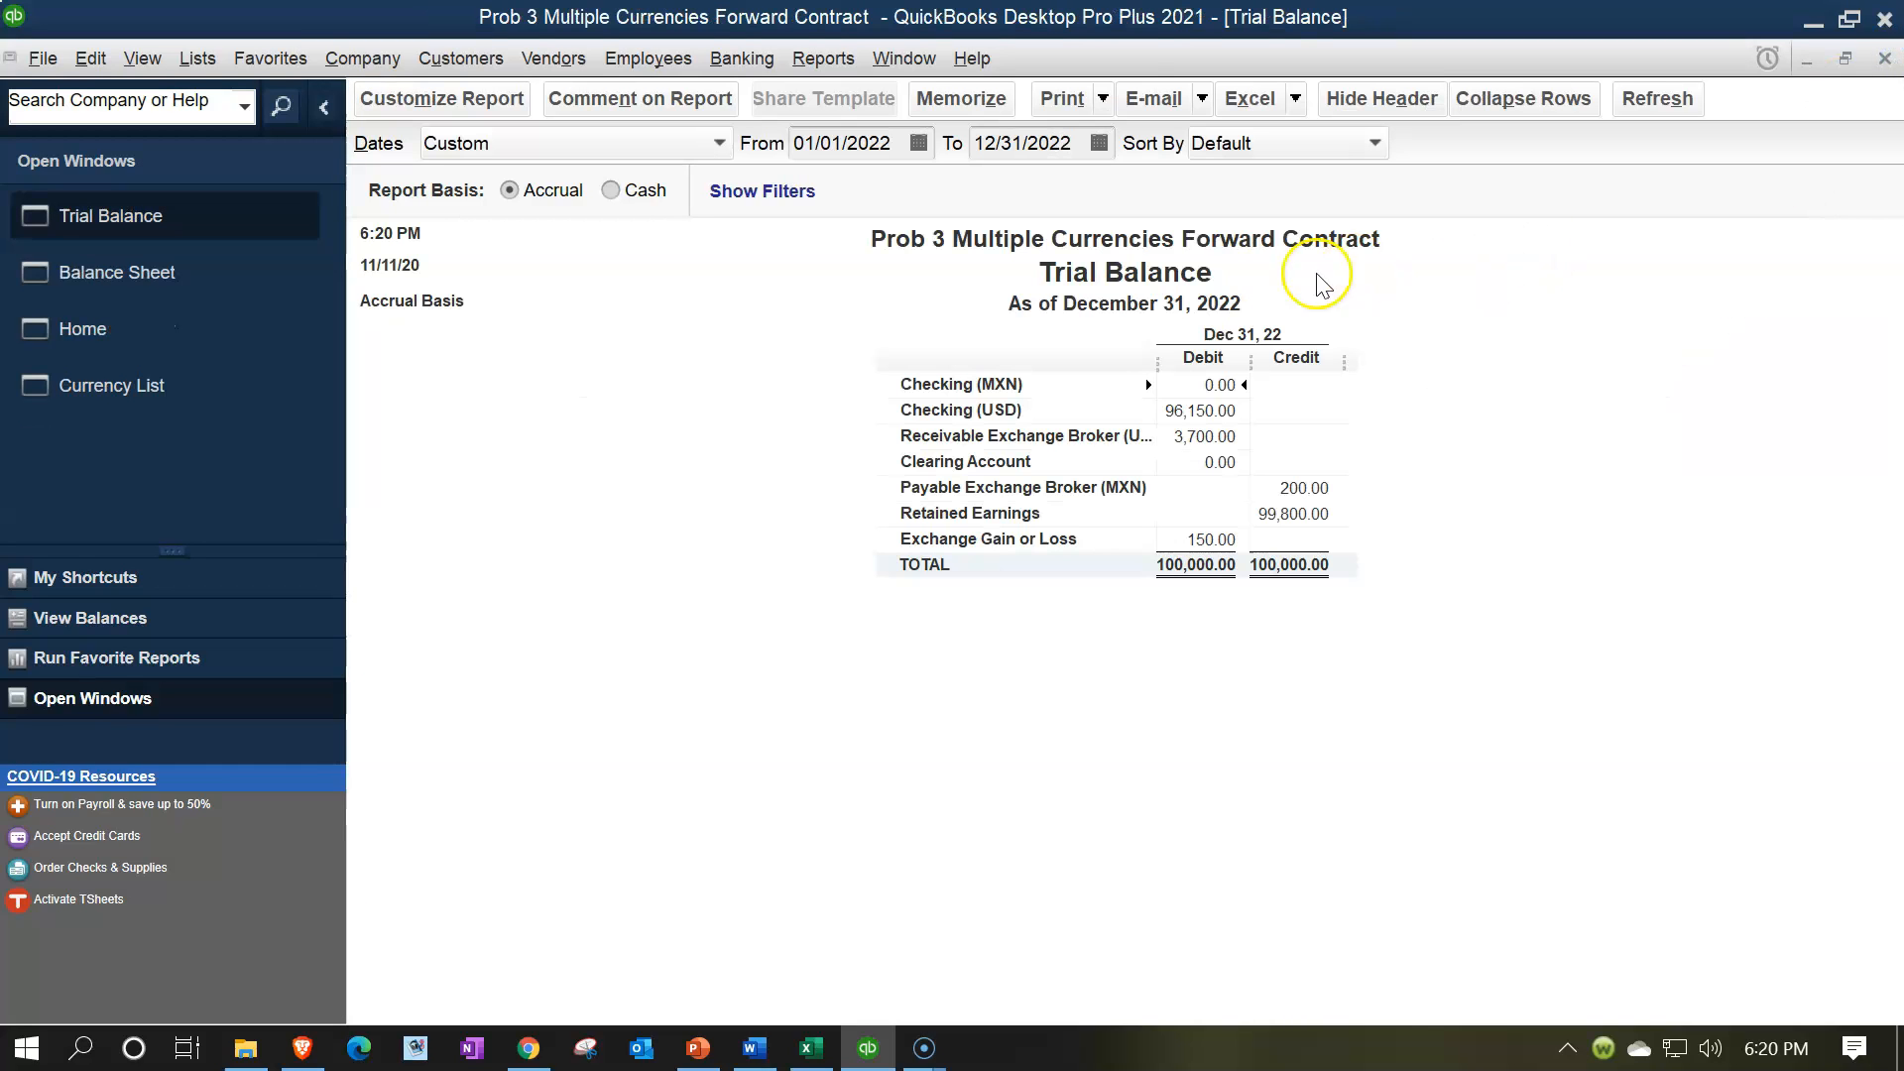
Step: Run the standard Profit & Loss report for 01/01/2022 to 12/31/2022
click(828, 70)
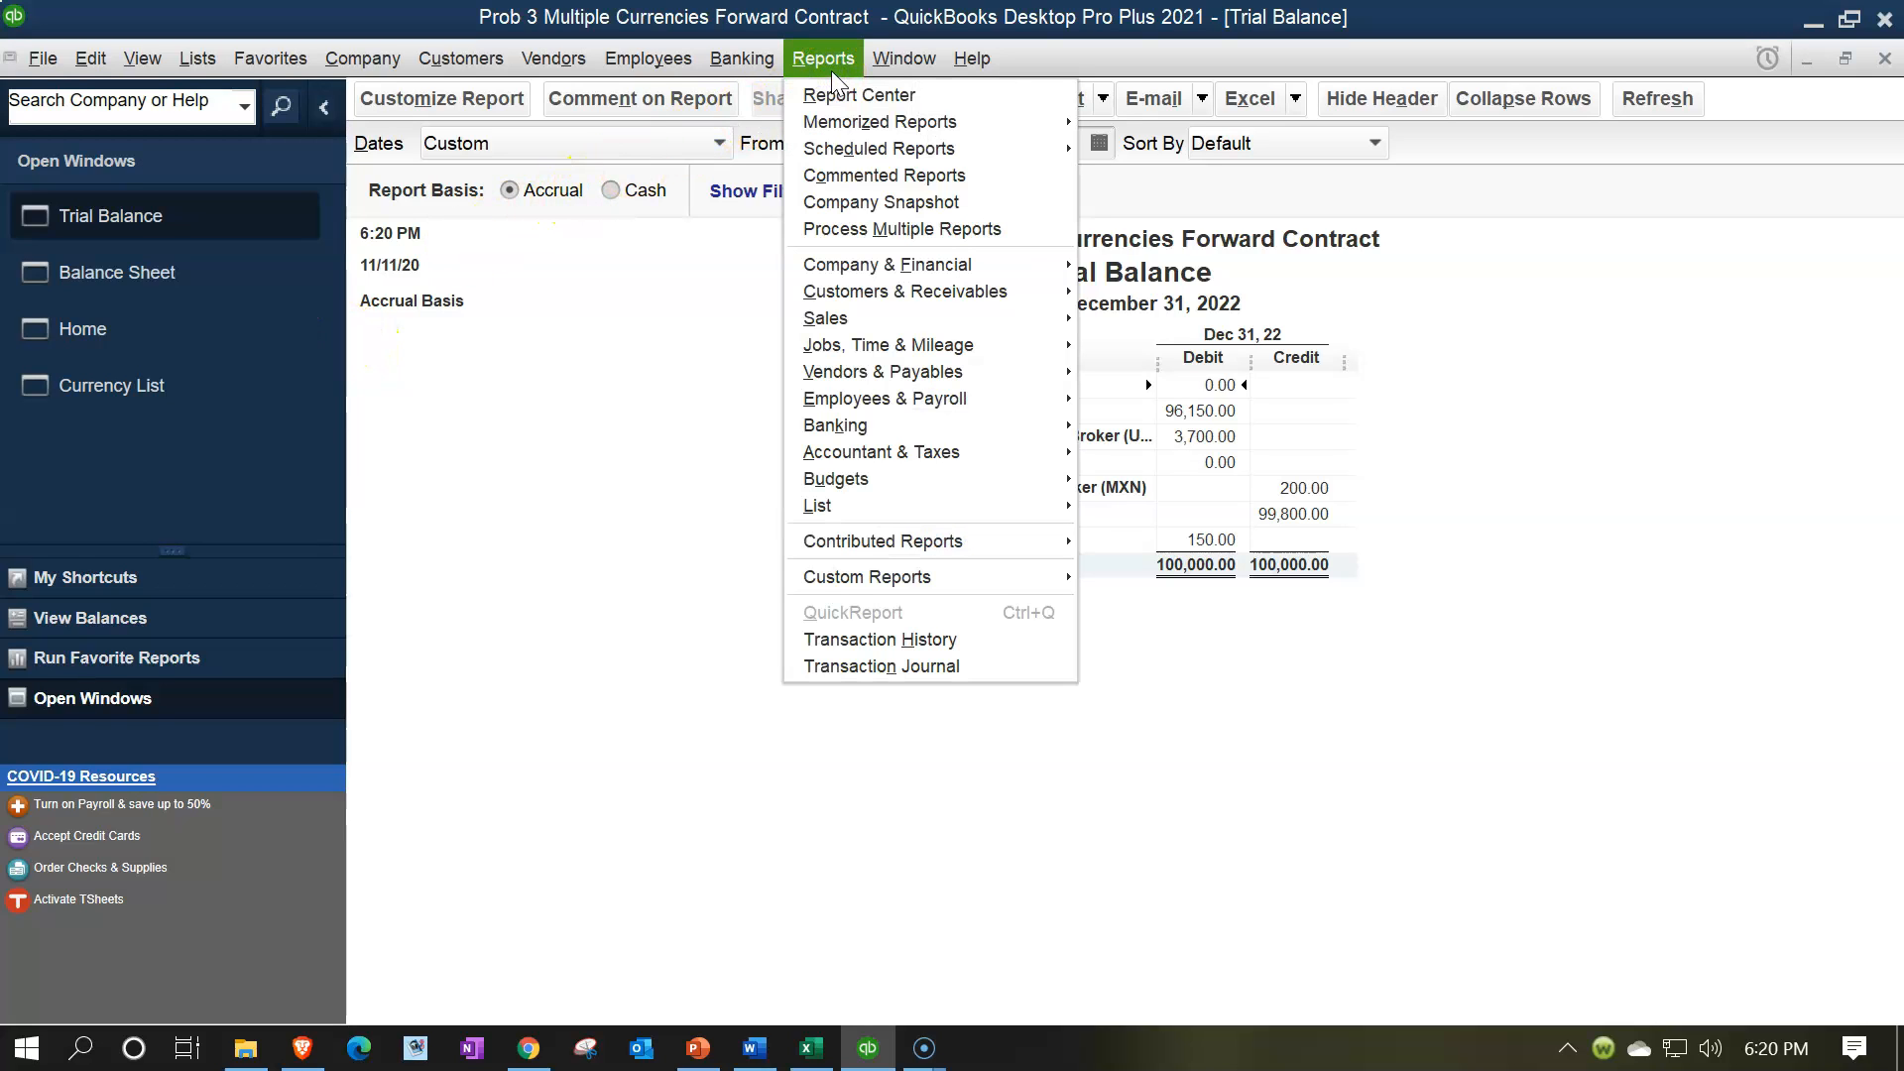
click(877, 266)
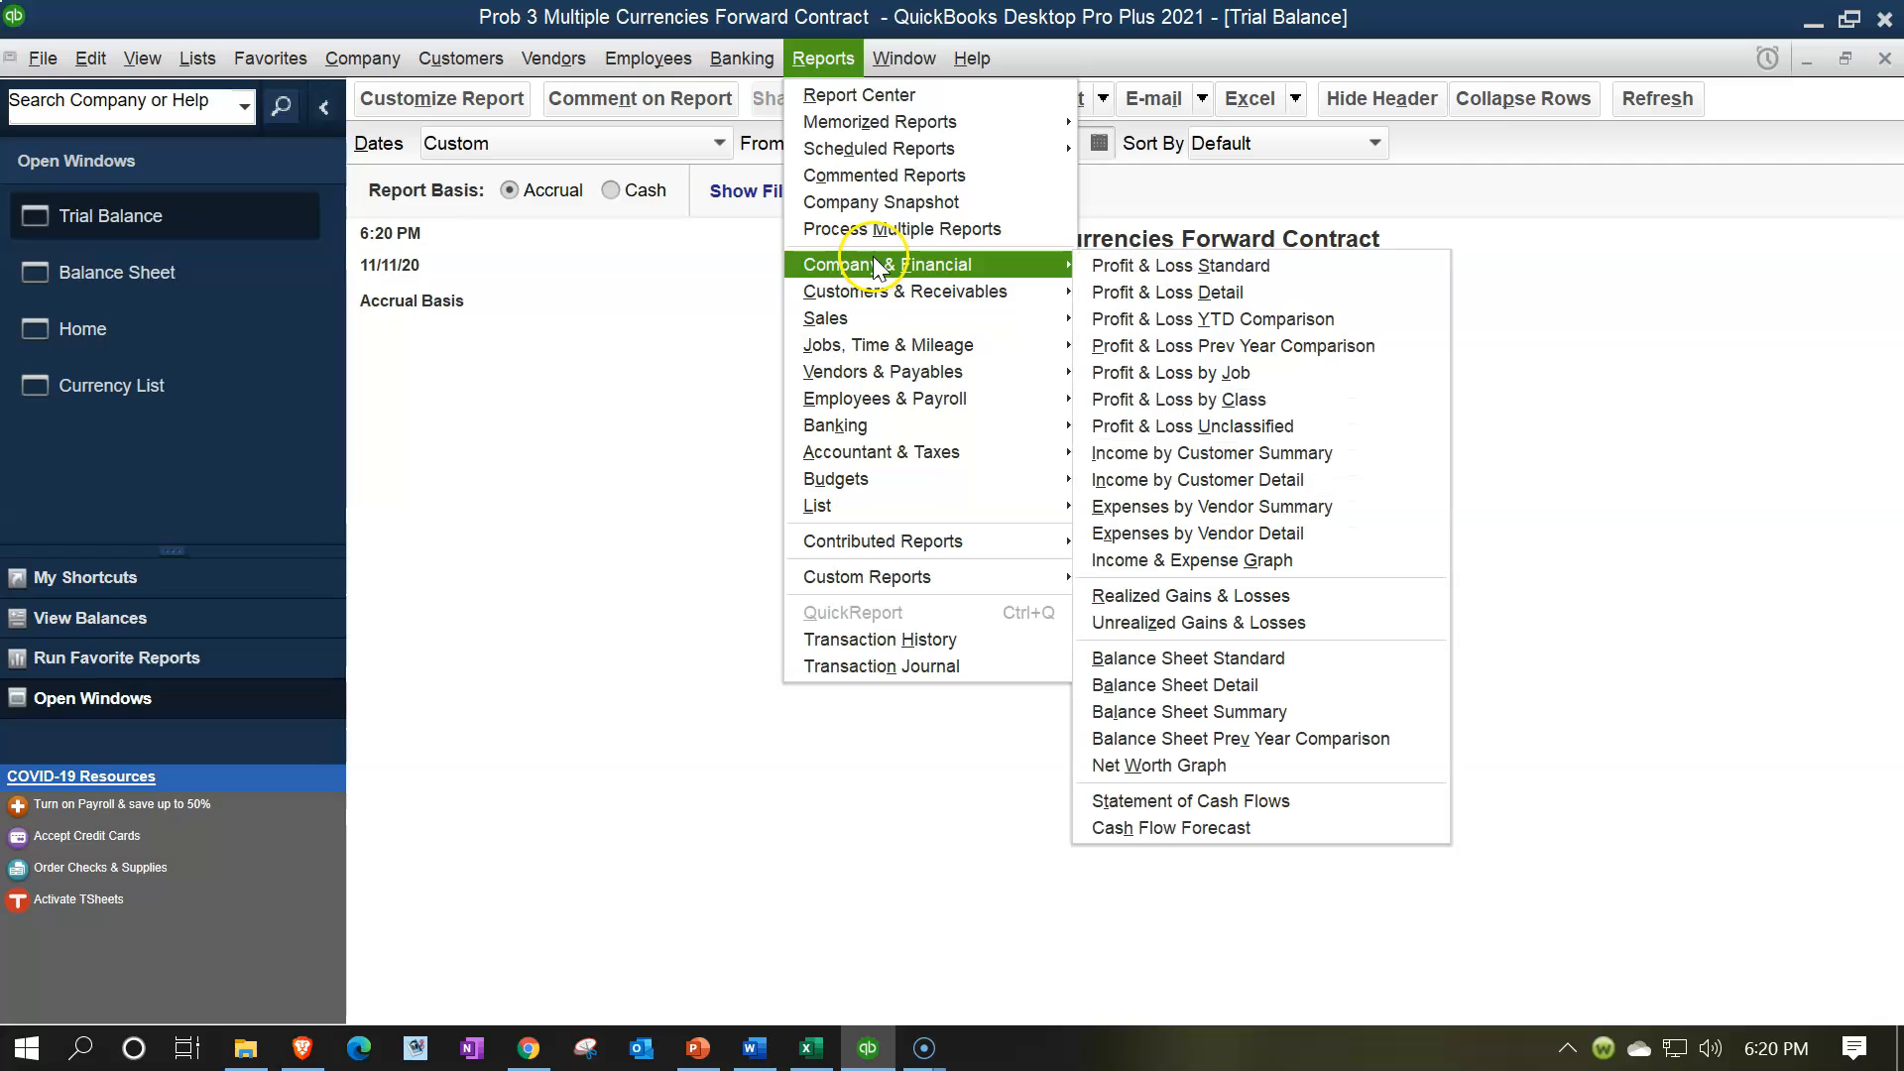
click(1132, 264)
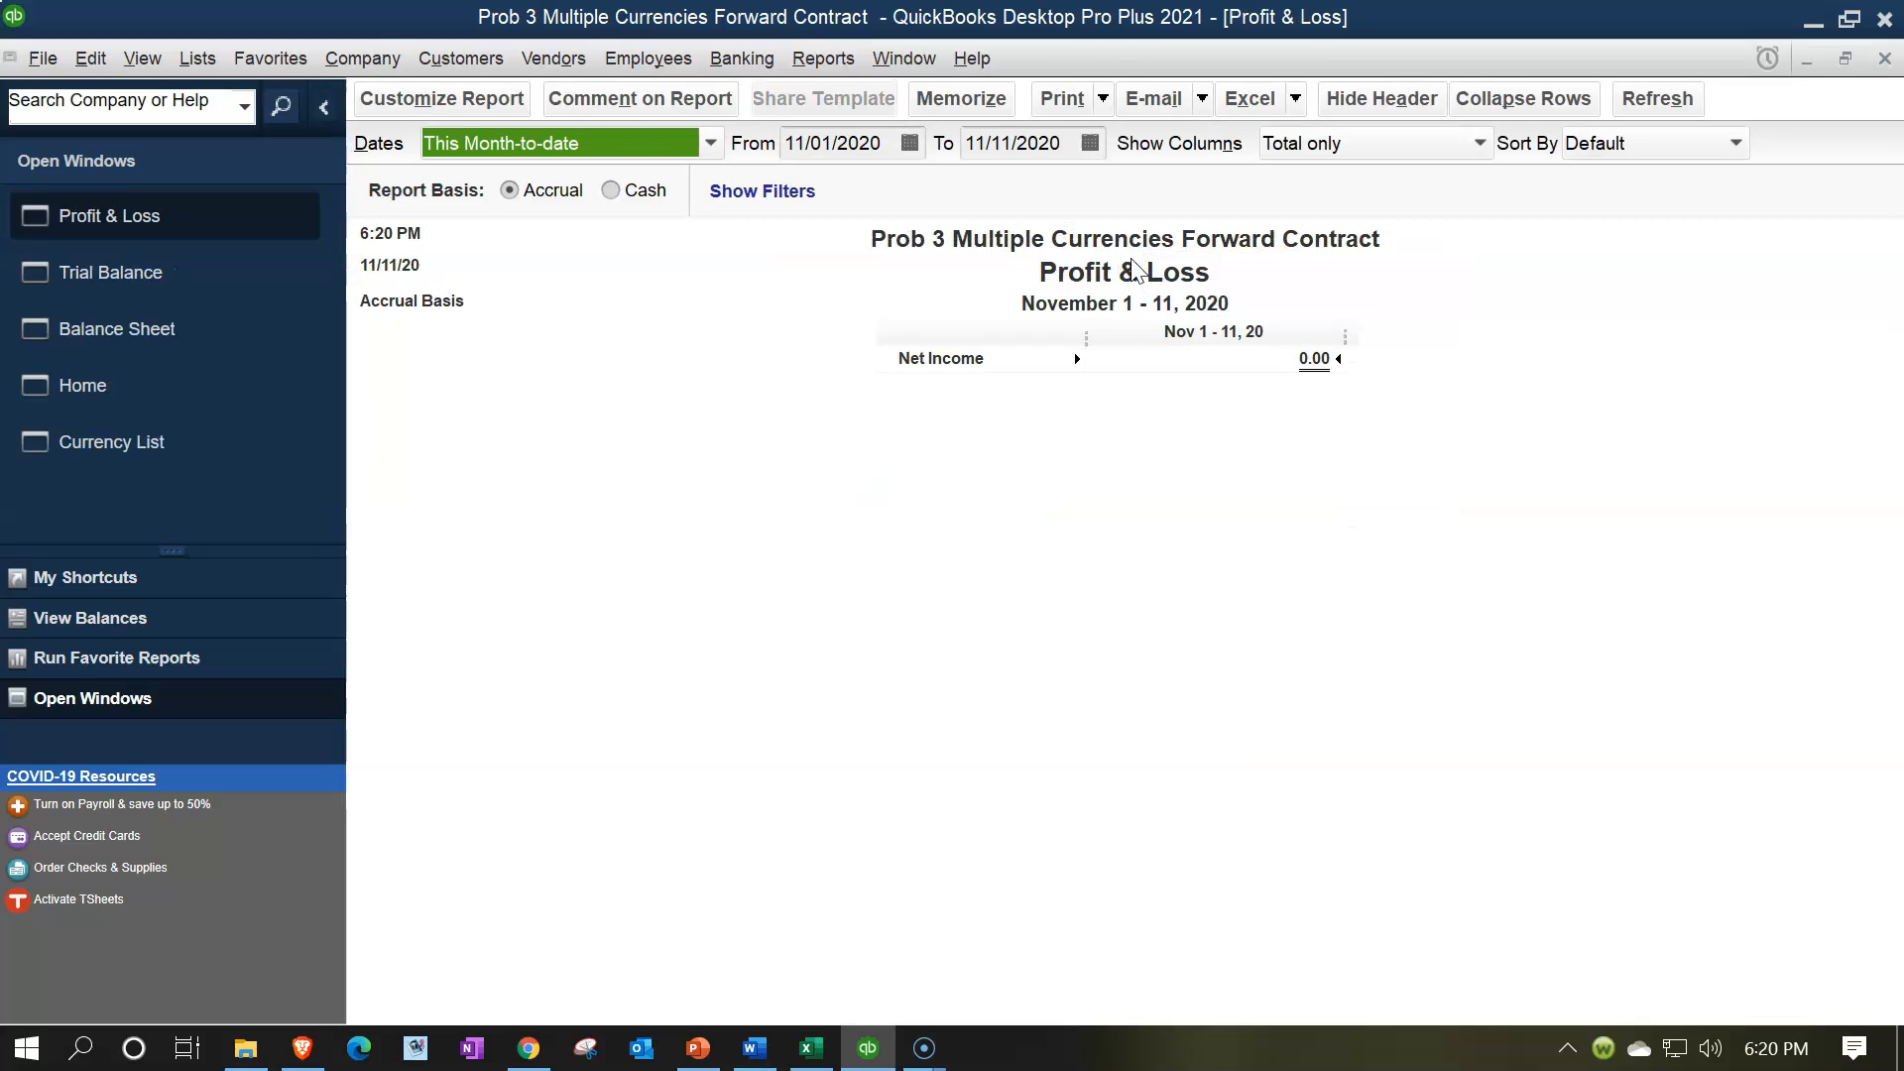
key(Tab)
text(01/01/)
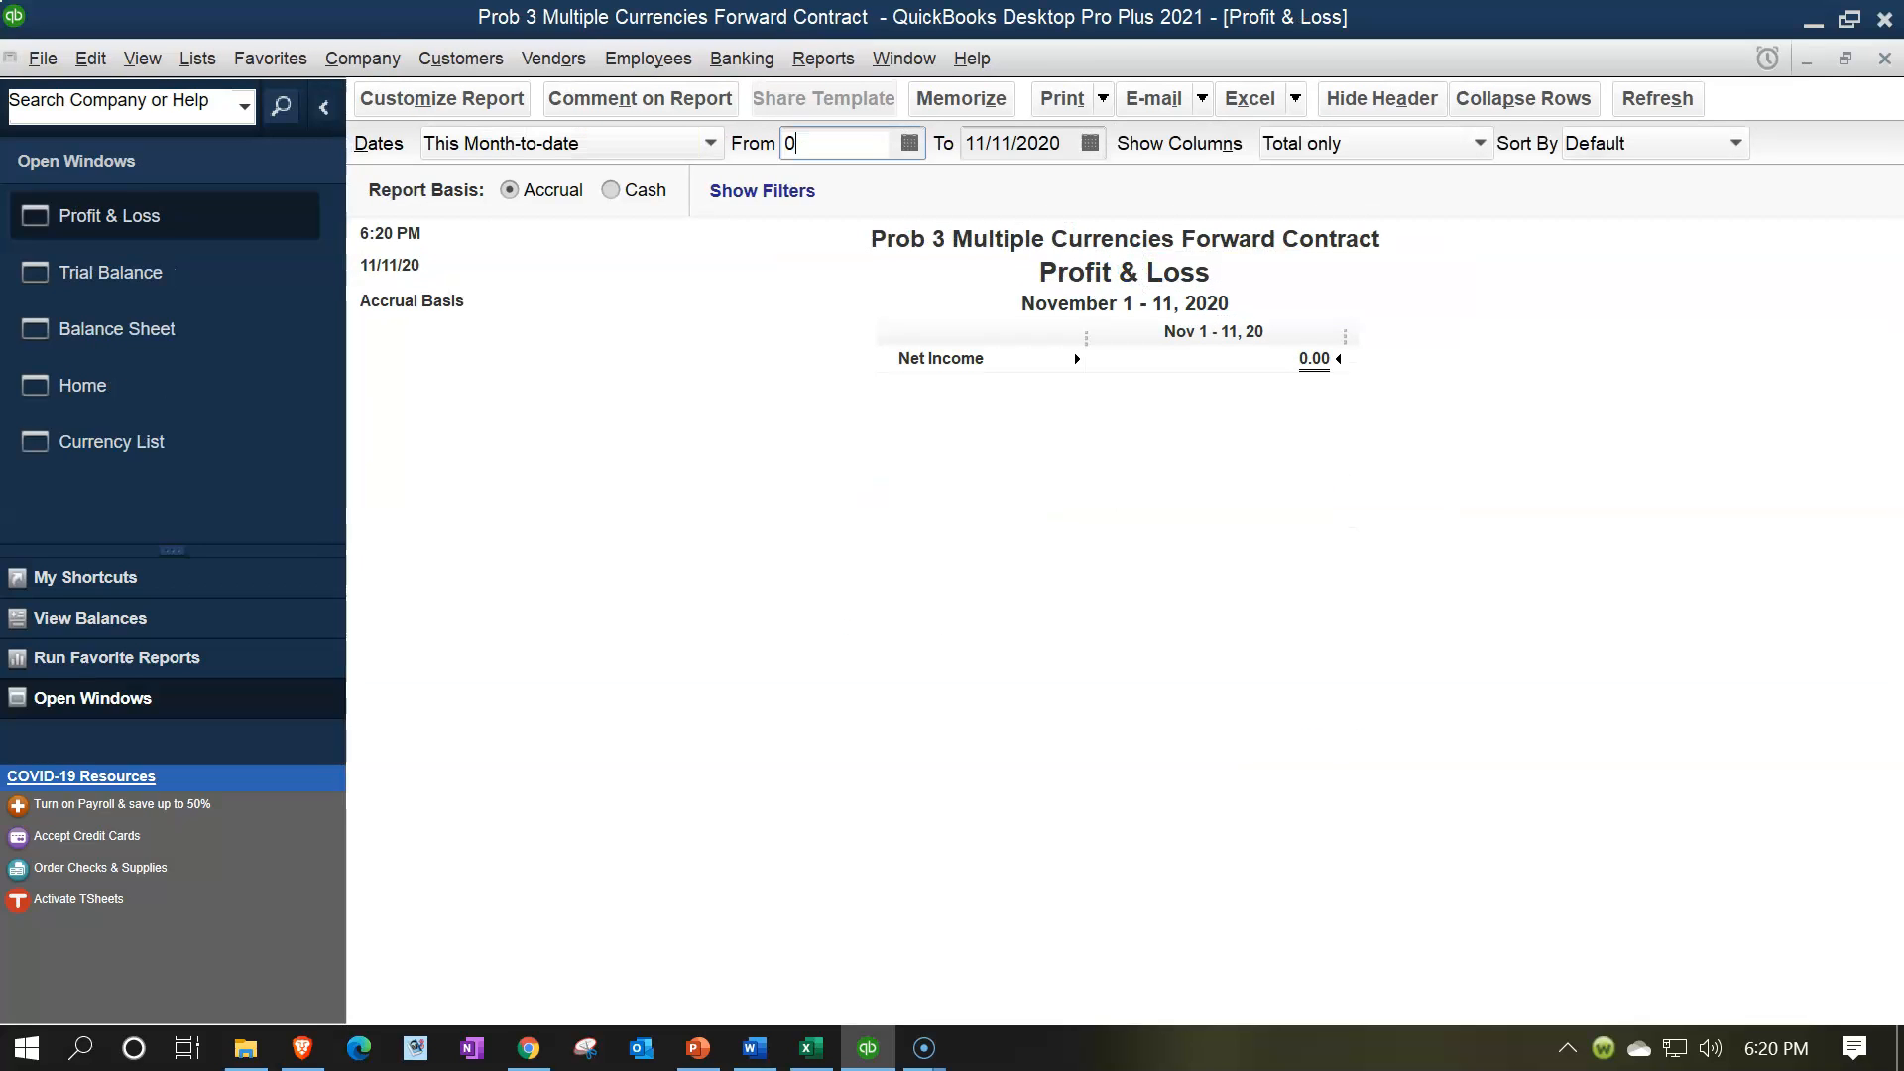
text(202)
key(Tab)
text(123122)
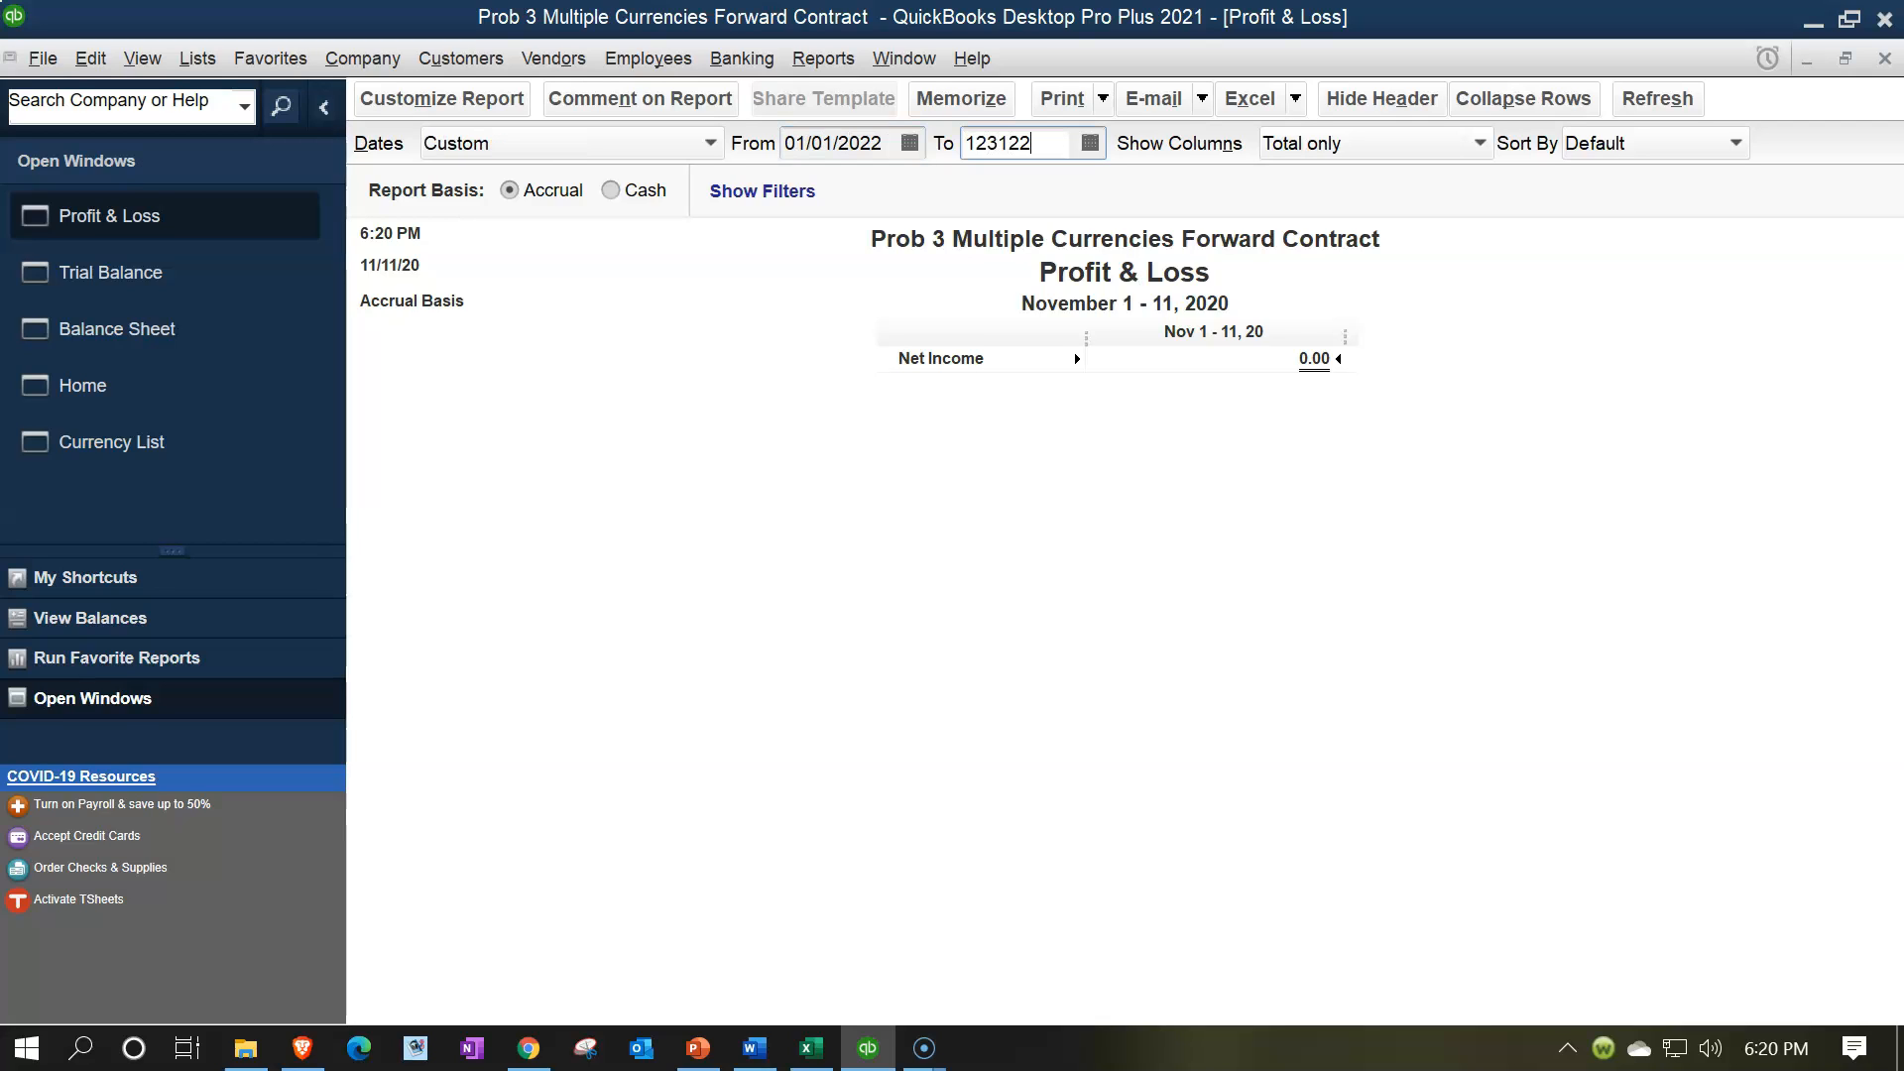
key(Tab)
Step: Open the transaction detail behind the Exchange Gain or Loss amount
click(1296, 409)
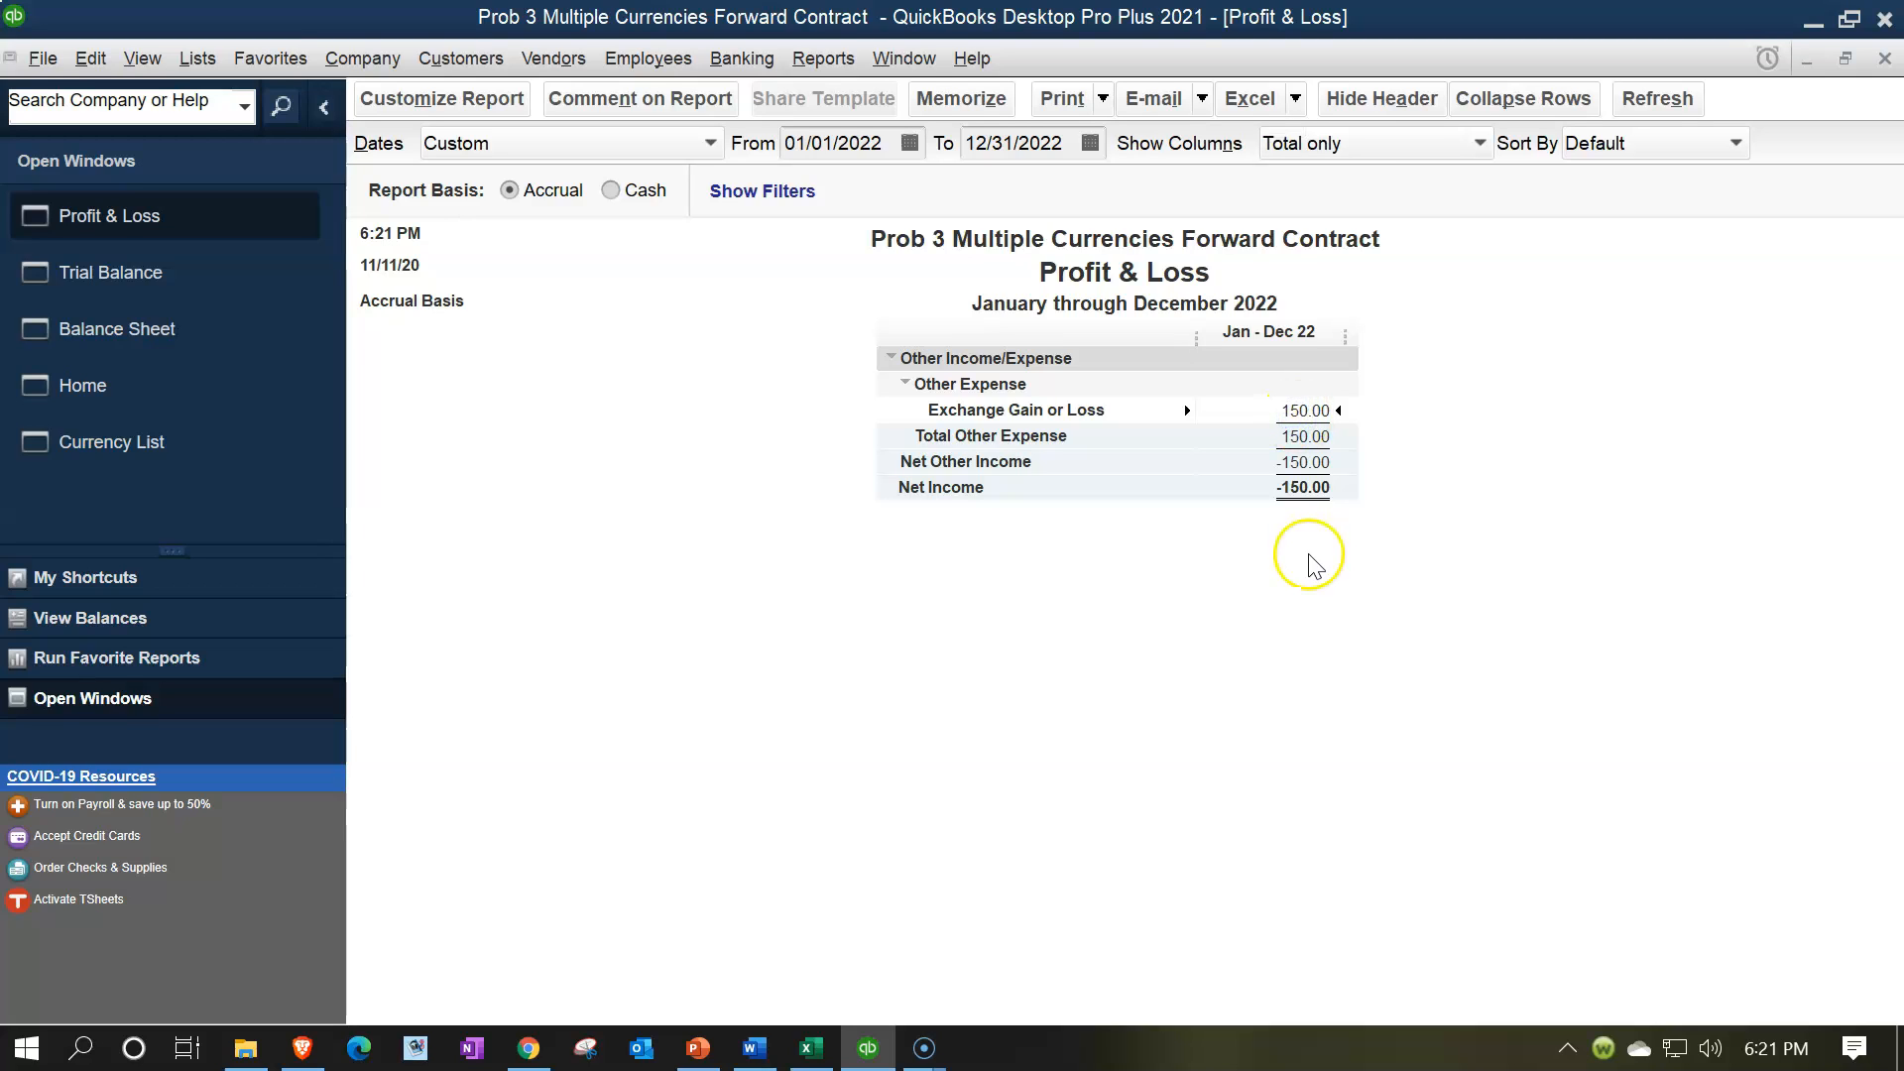
double_click(1302, 411)
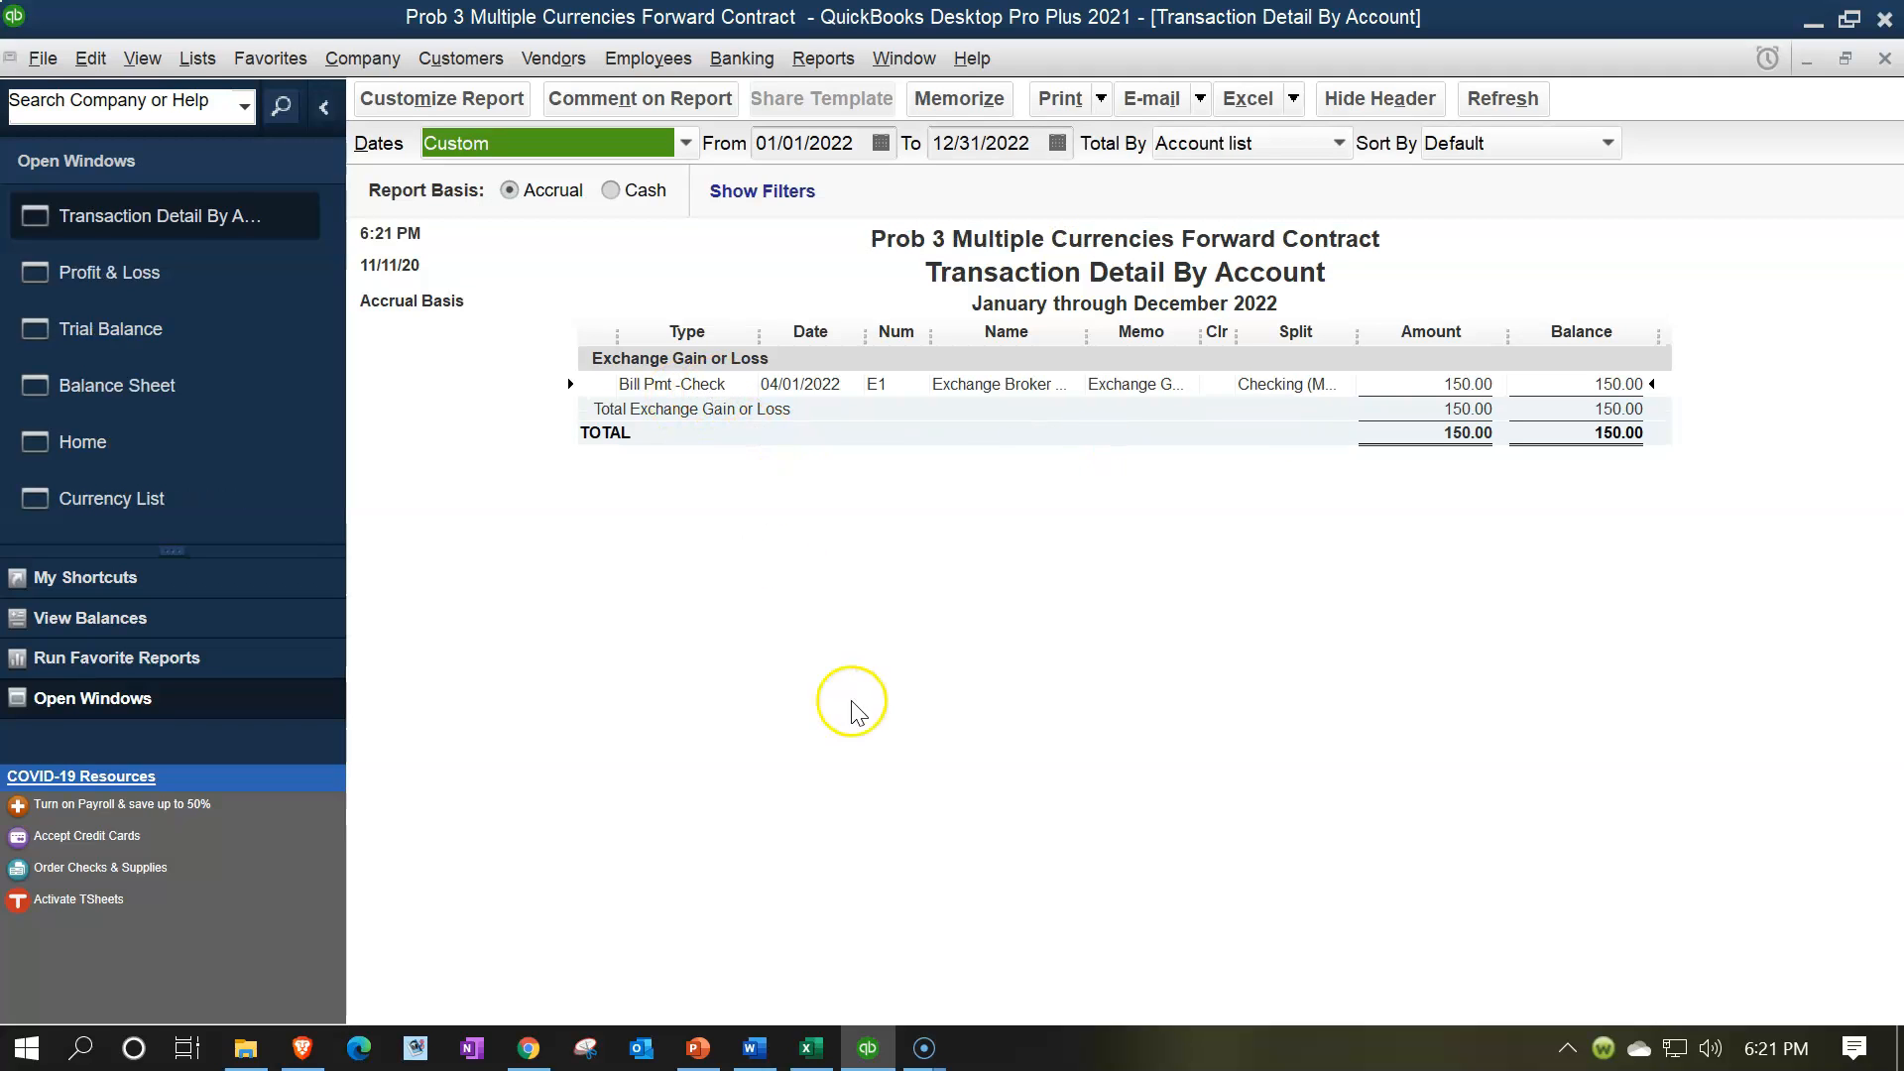
Step: Switch to Excel and move to cell O25 of the Practice worksheet, beside the Year 2 ending balances
click(815, 1059)
click(1552, 809)
key(Right)
key(Right)
key(Right)
key(Right)
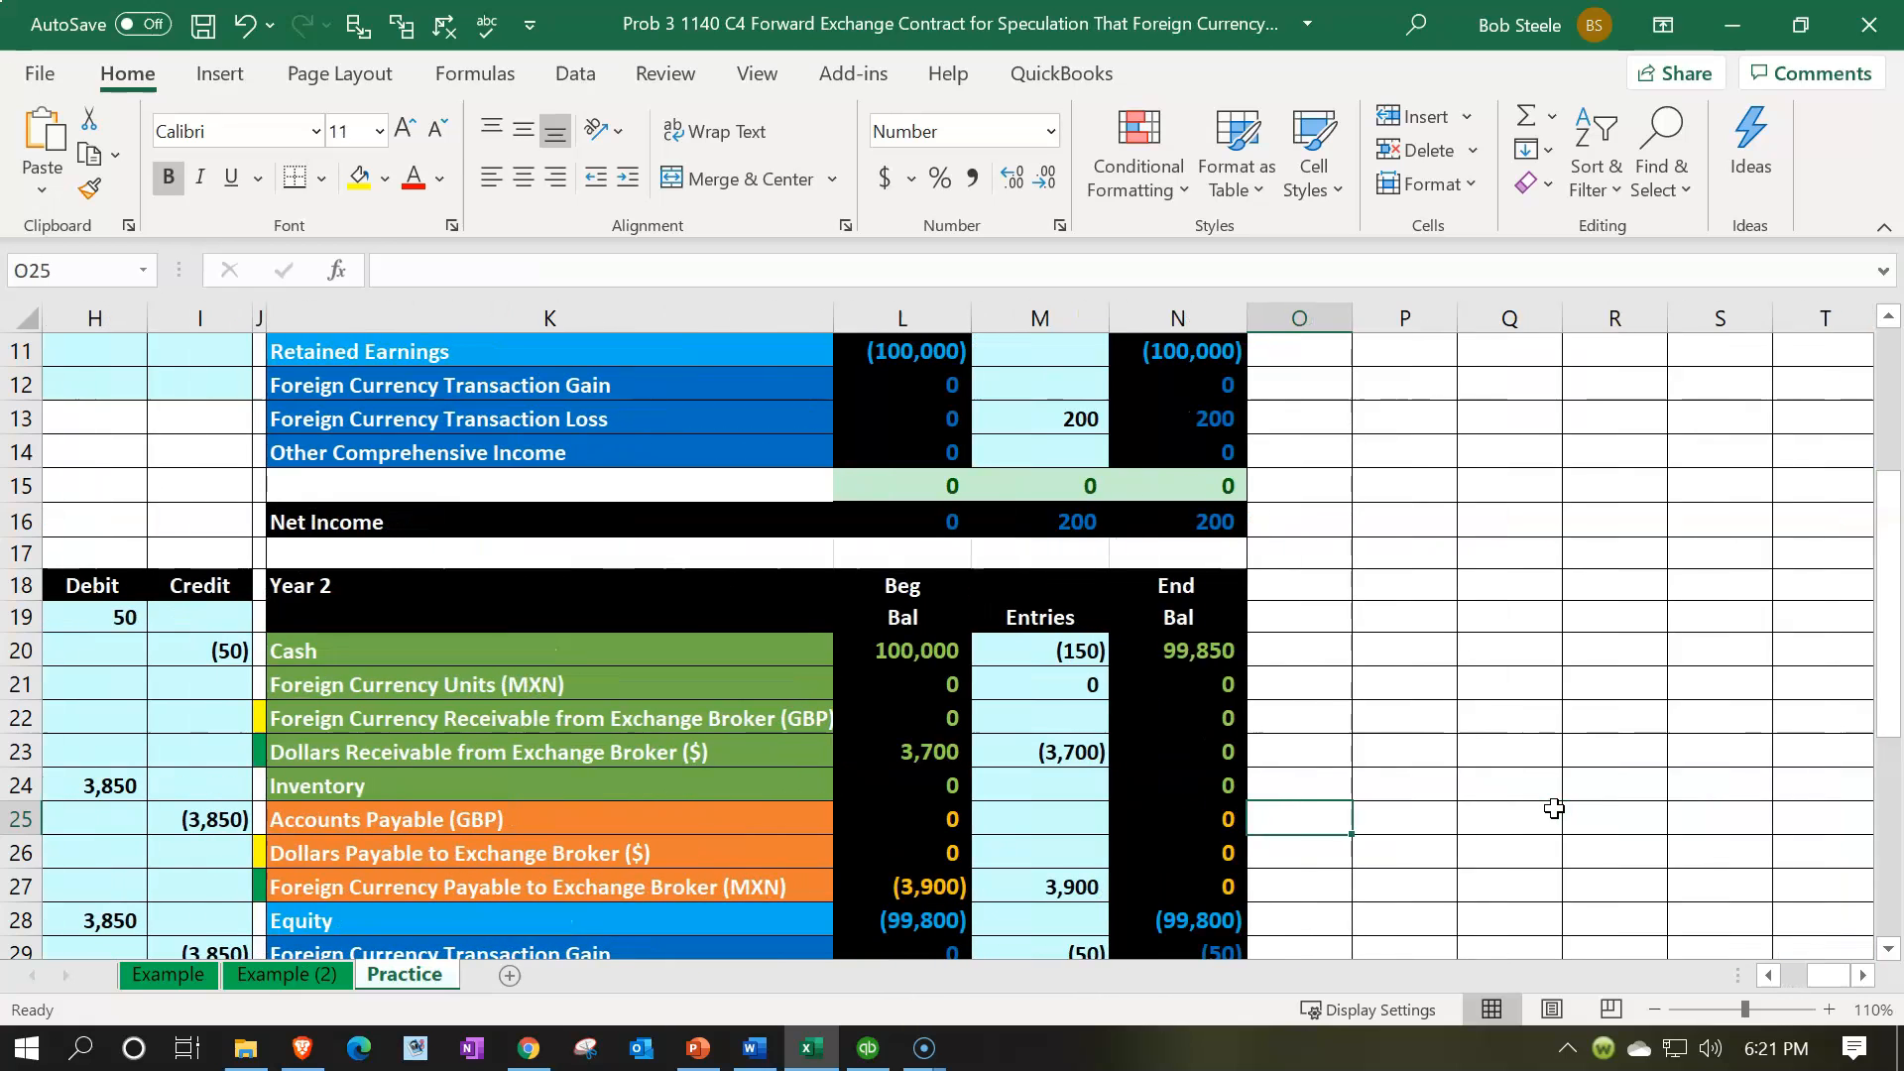
Step: Check the sum of the Year 2 foreign currency transaction gain and Year 1 transaction loss ending balances by selecting both cells
scroll(1552, 809, down, 1)
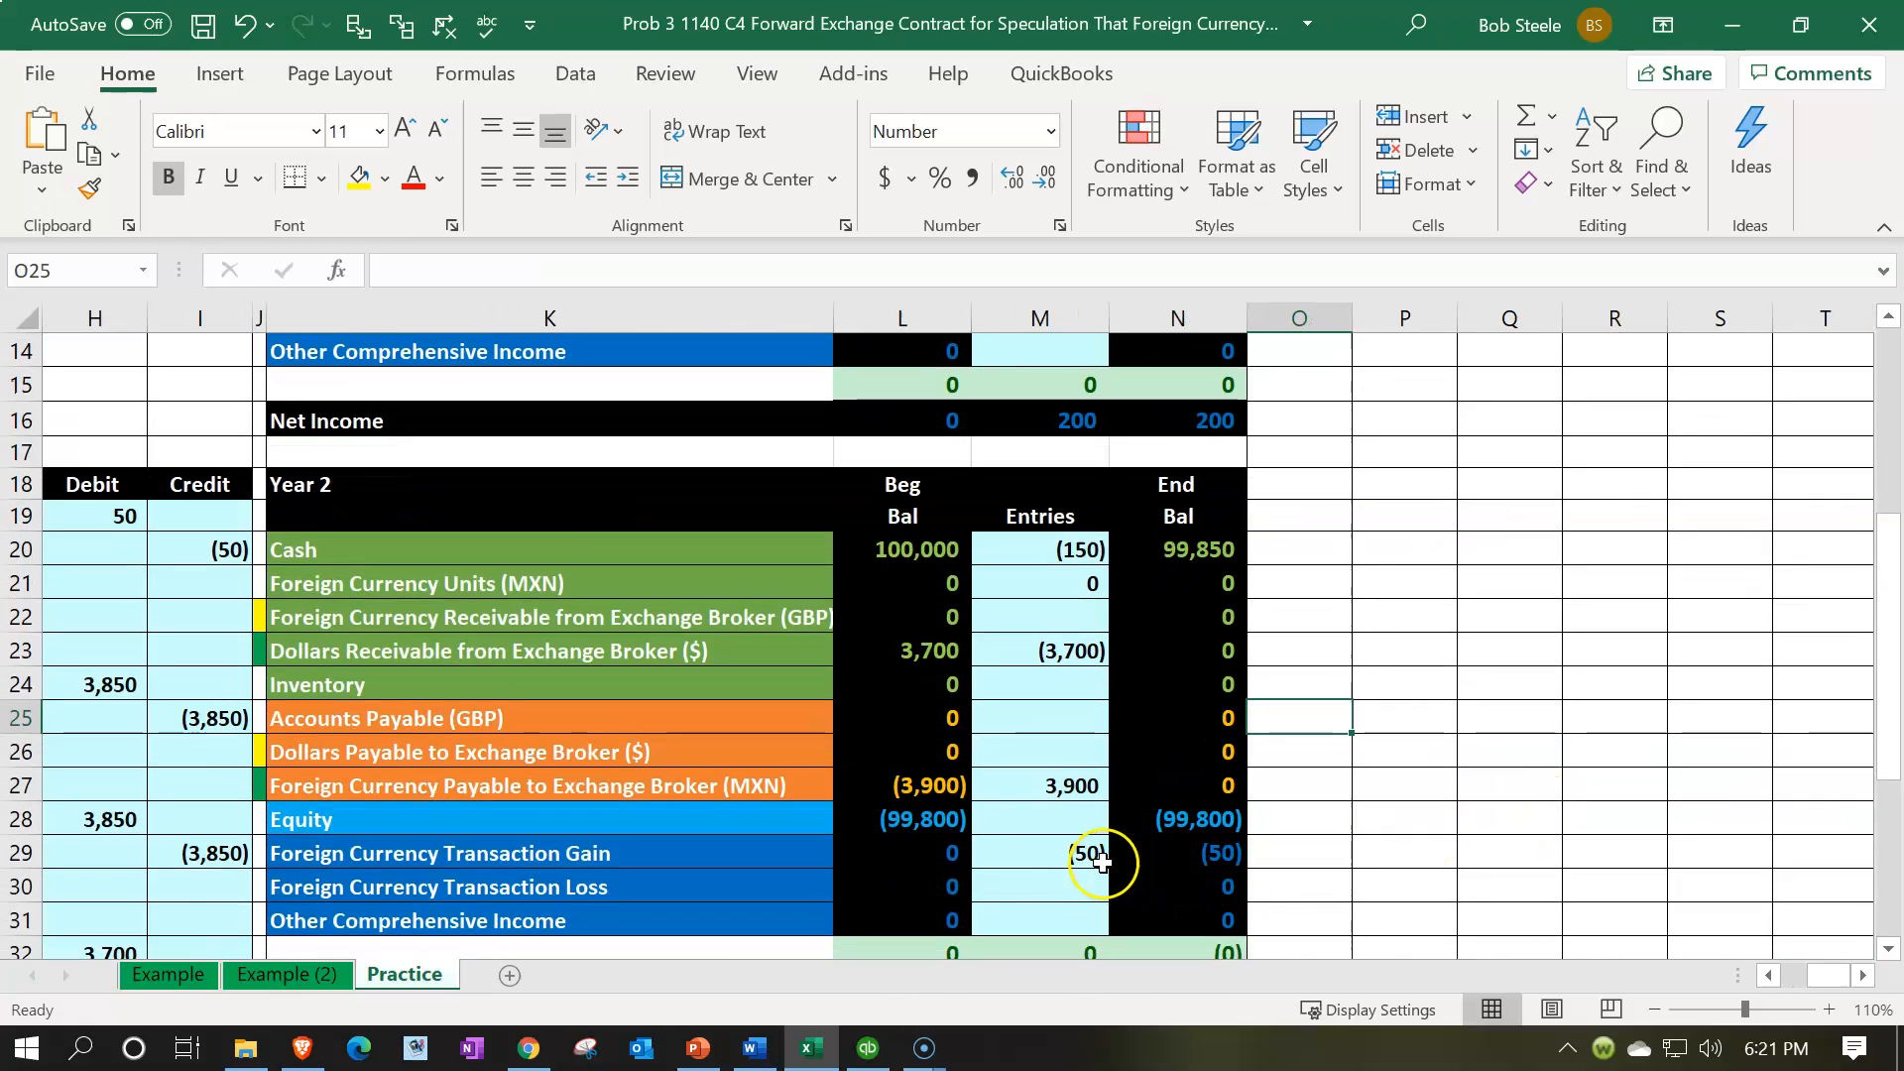
click(1150, 853)
scroll(1150, 852, up, 2)
ctrl+click(1225, 517)
scroll(1334, 578, down, 2)
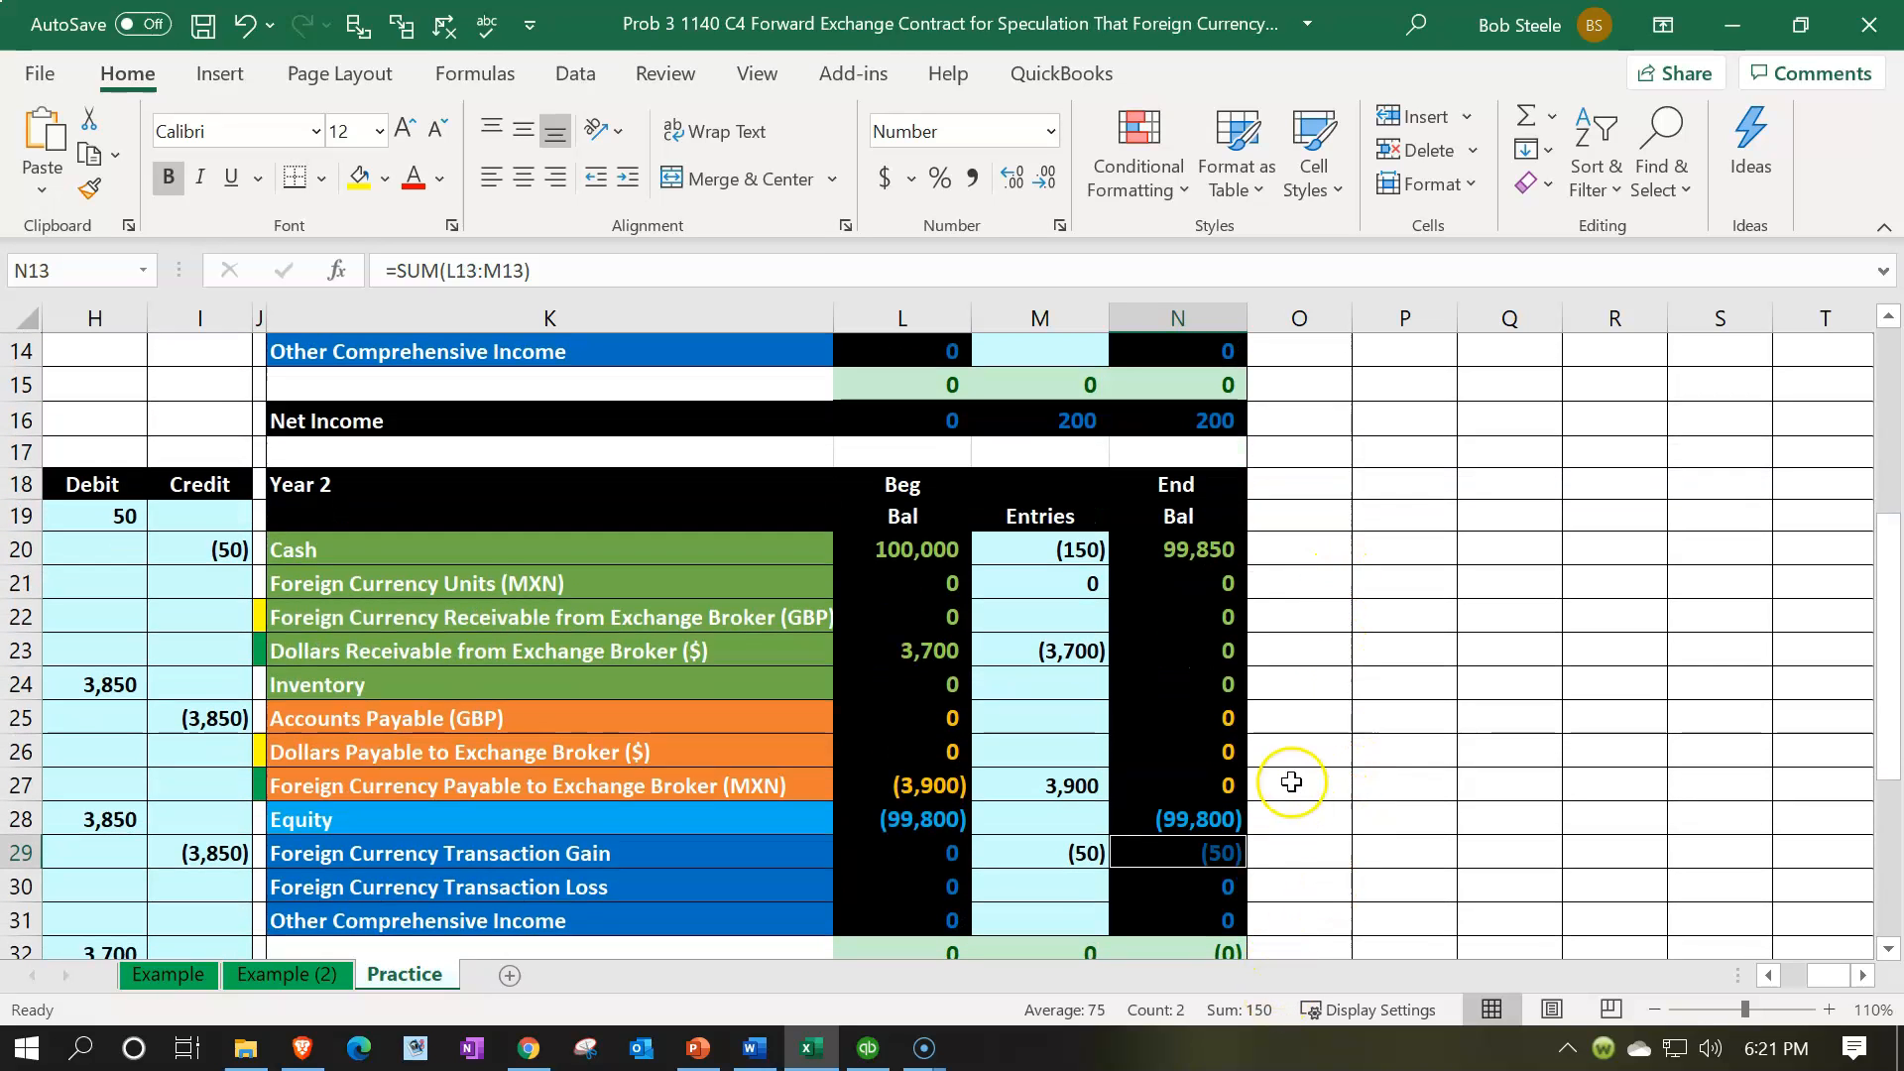
scroll(1281, 734, up, 1)
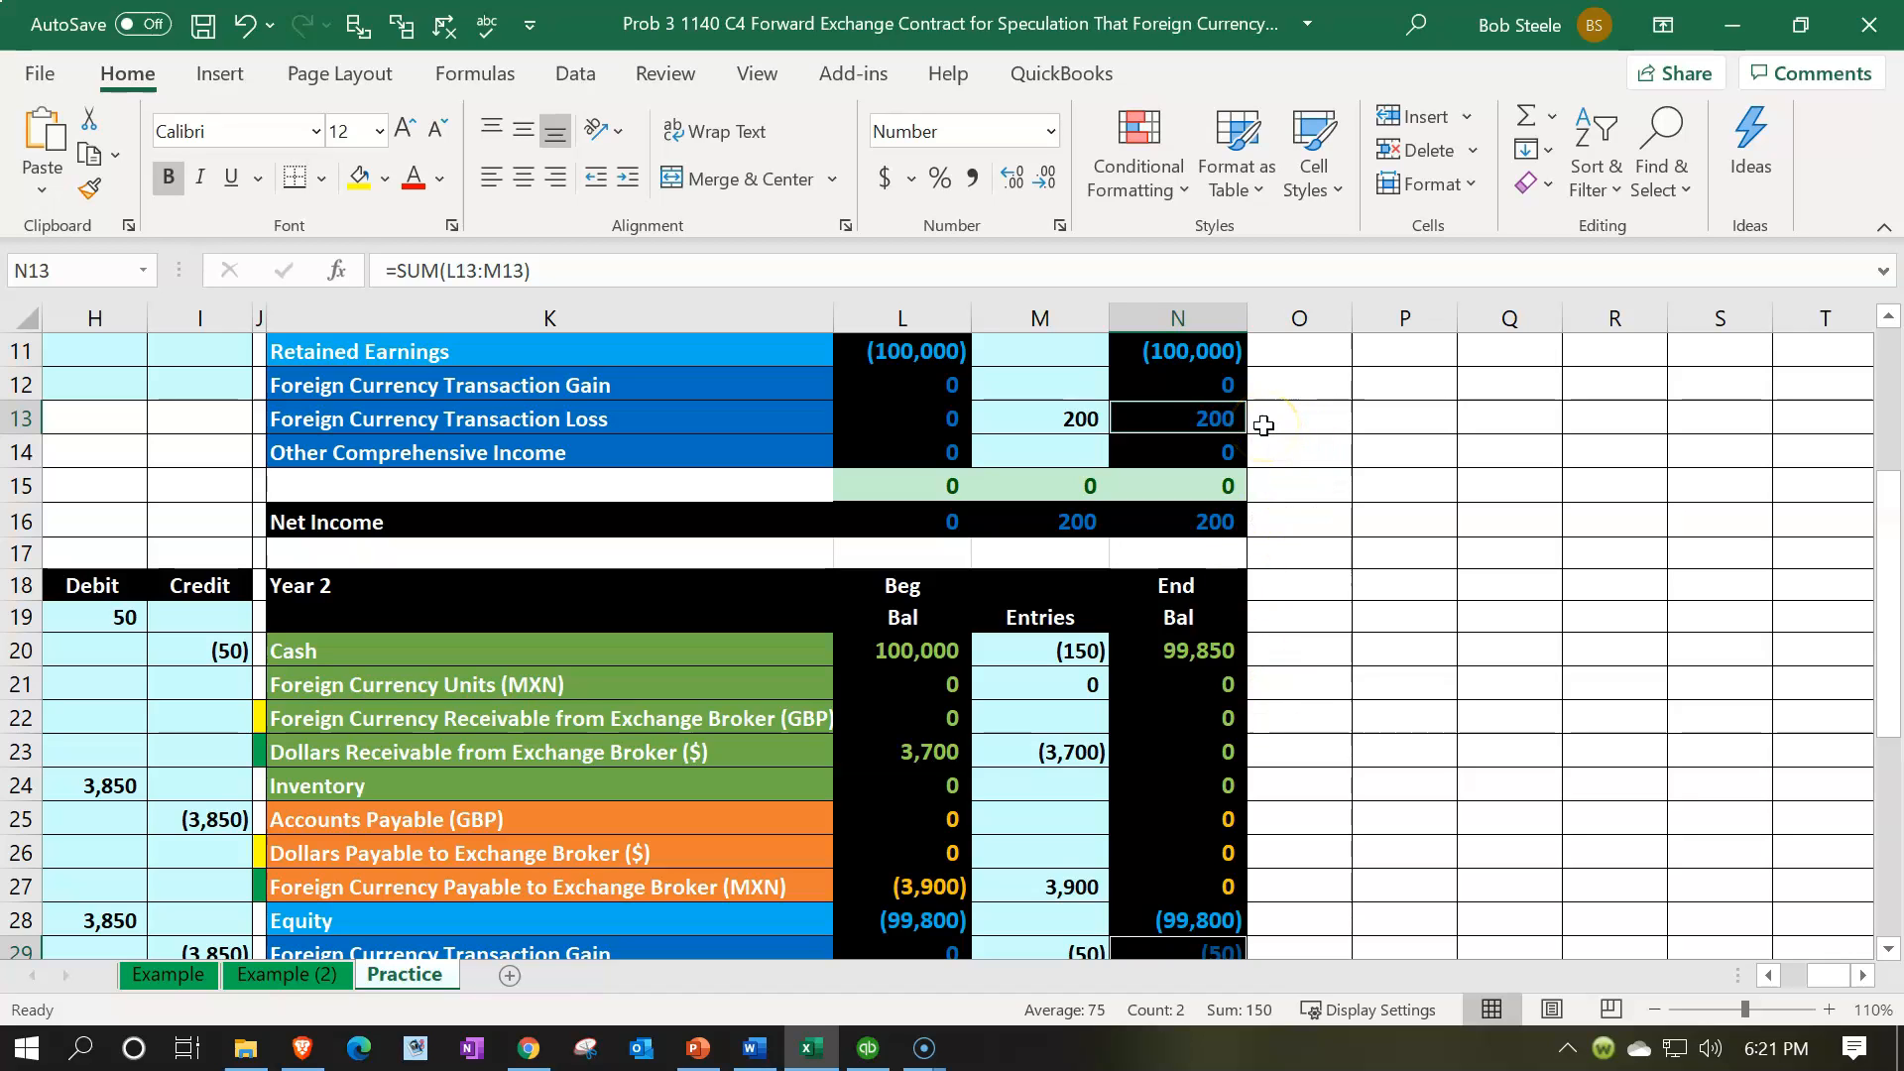
scroll(1277, 645, down, 1)
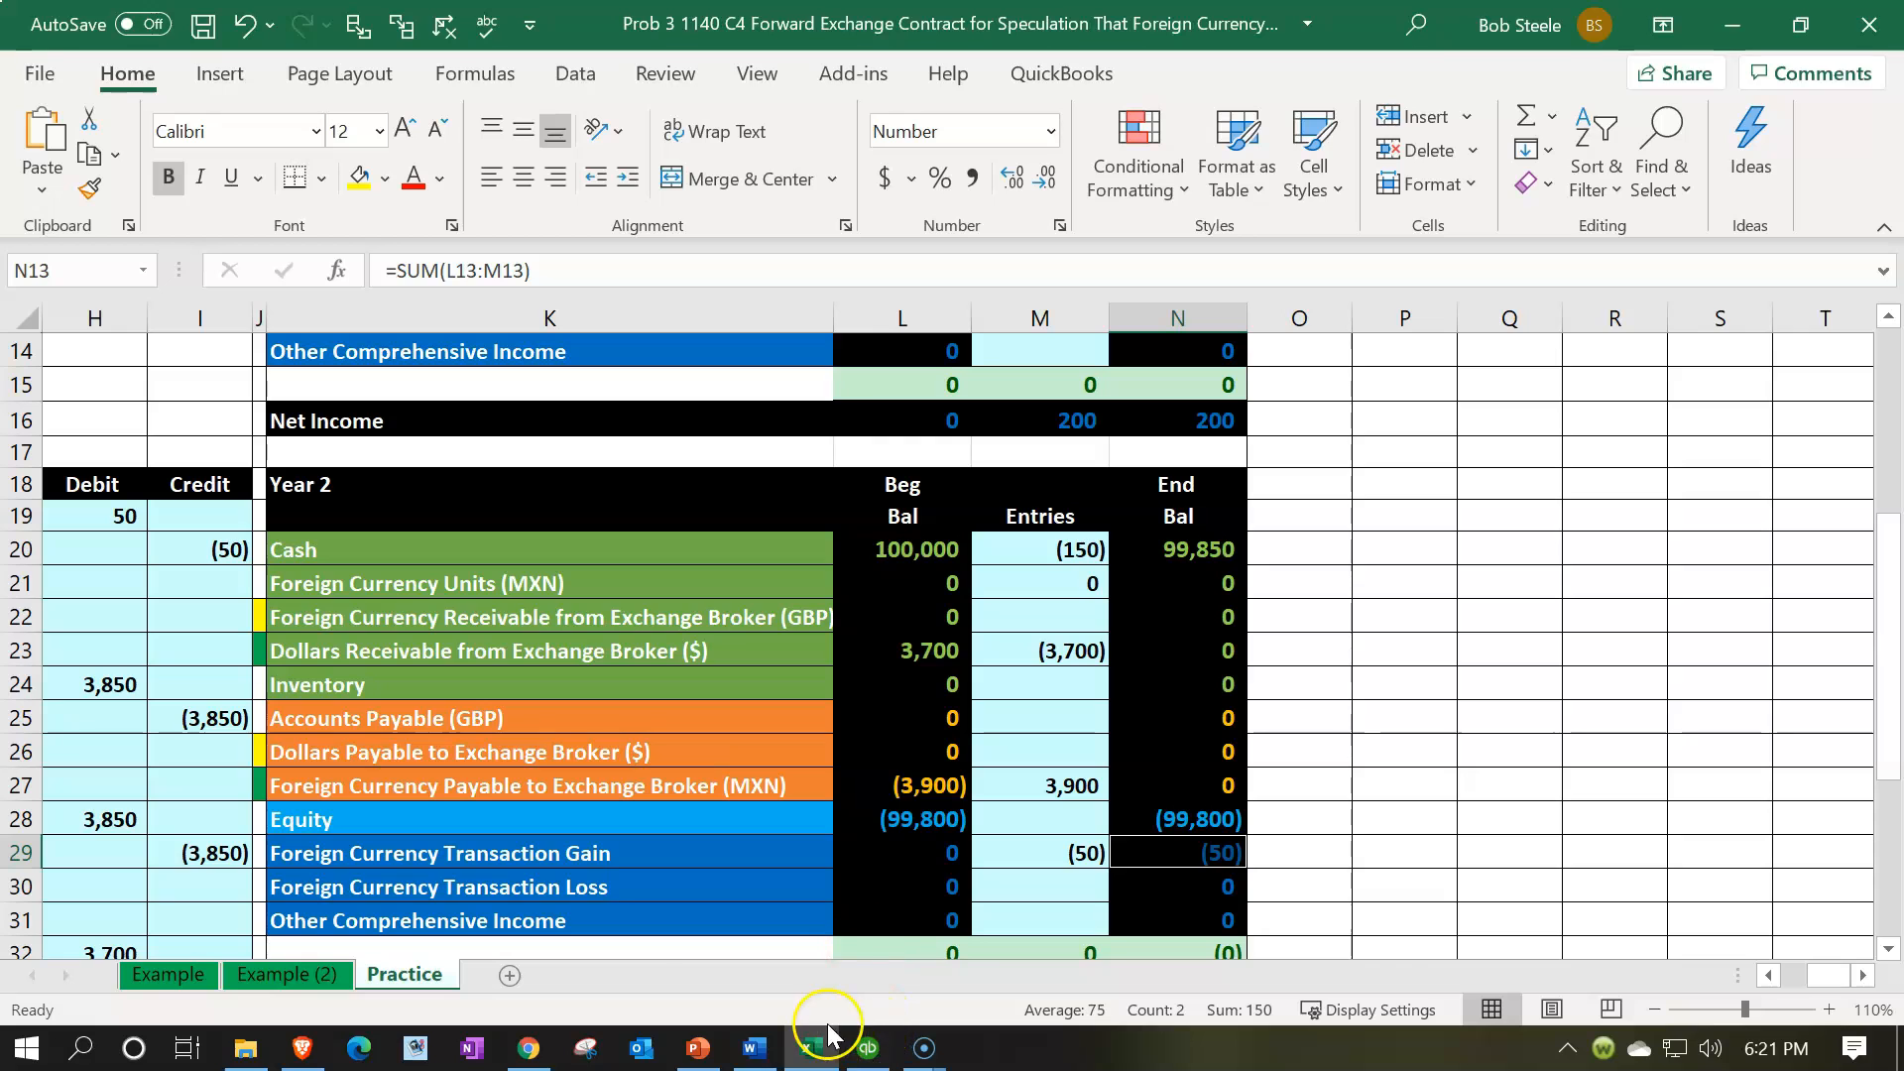
Step: Return to QuickBooks, bring up the Profit & Loss report and drill into Exchange Gain or Loss again
click(860, 1048)
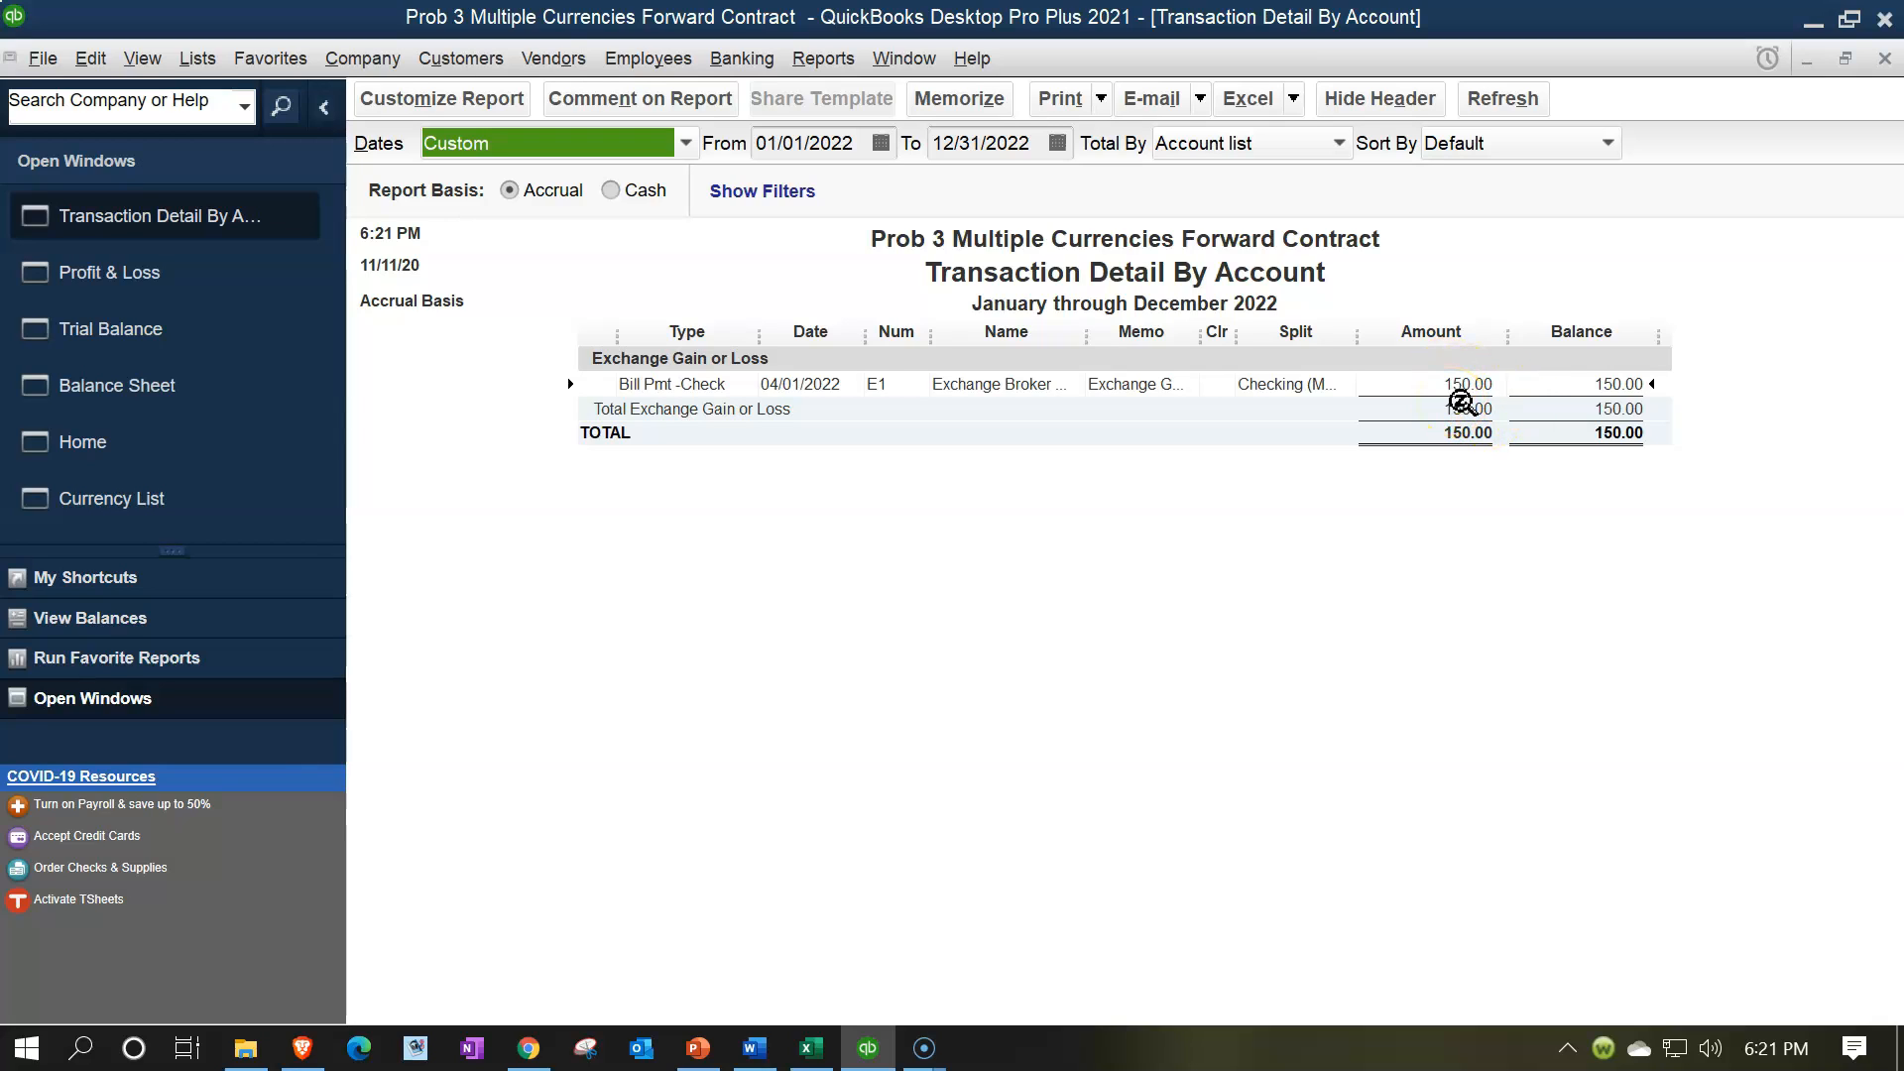
click(169, 448)
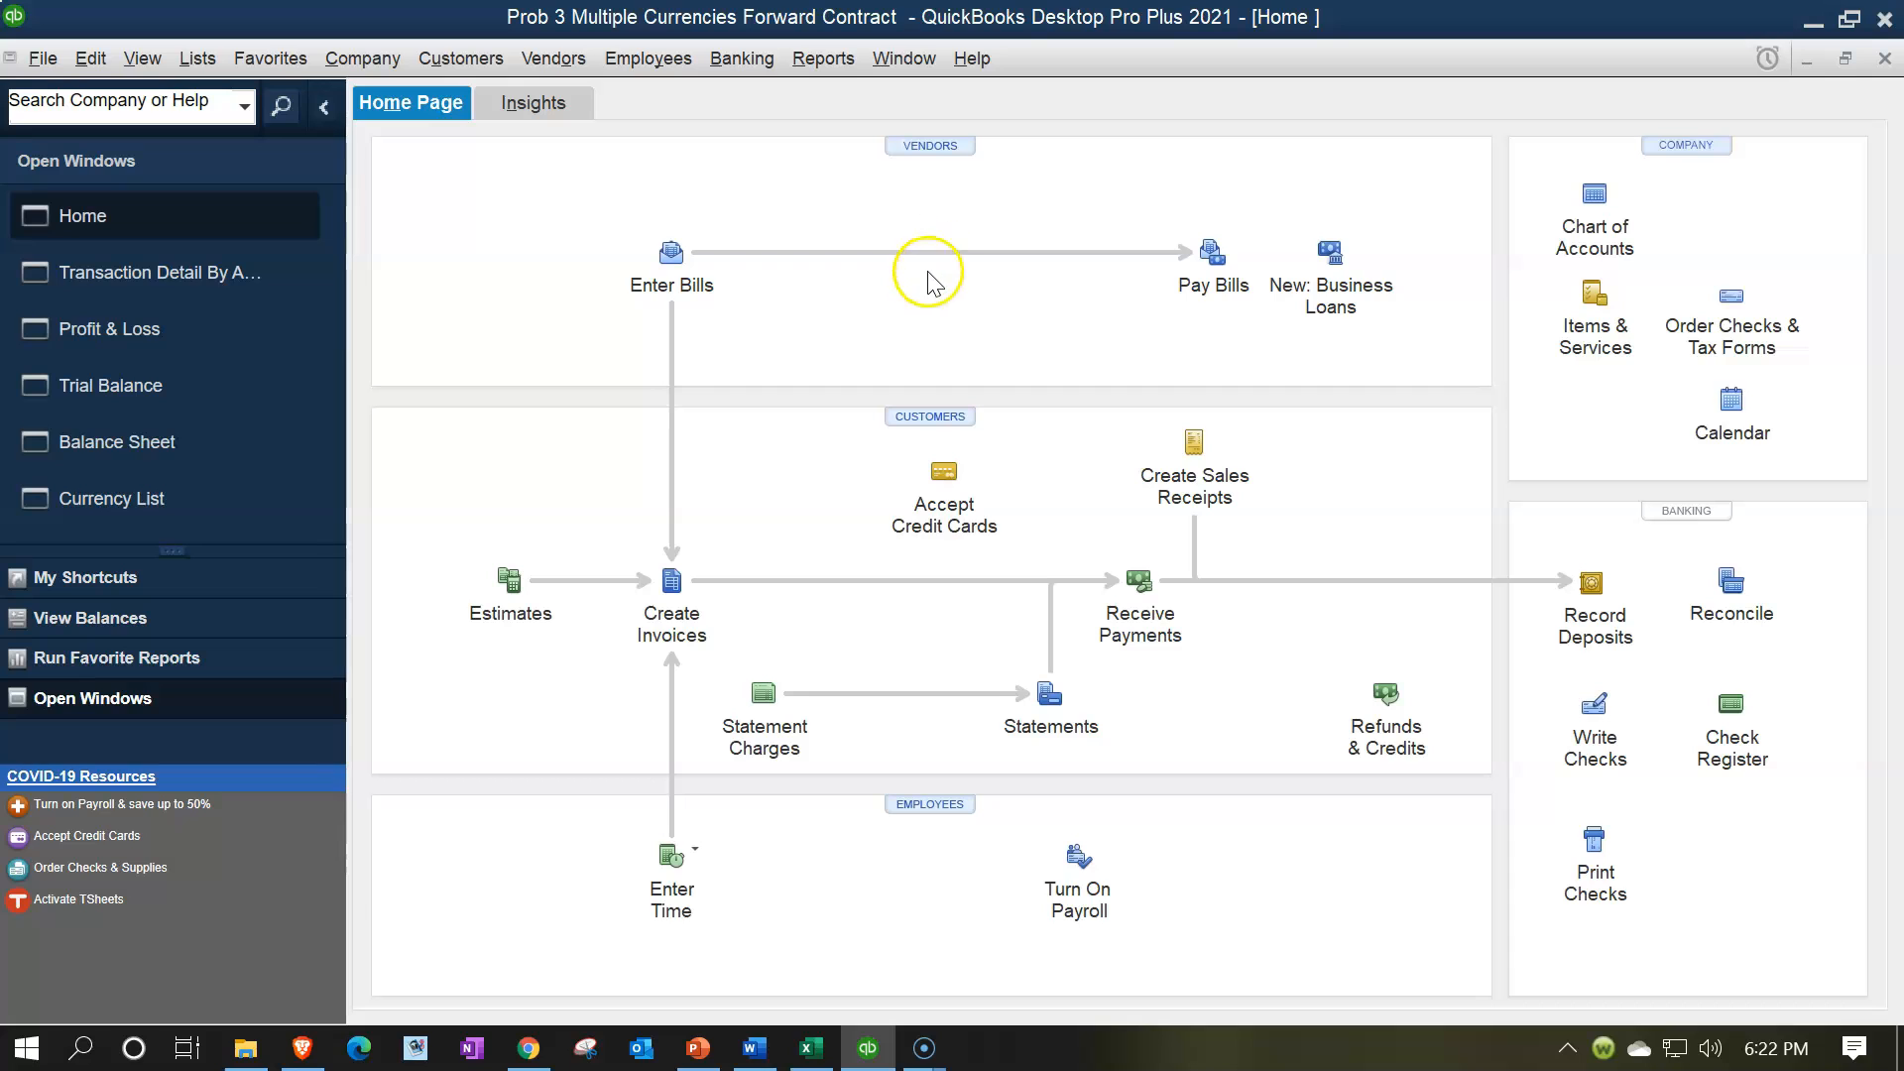
click(111, 328)
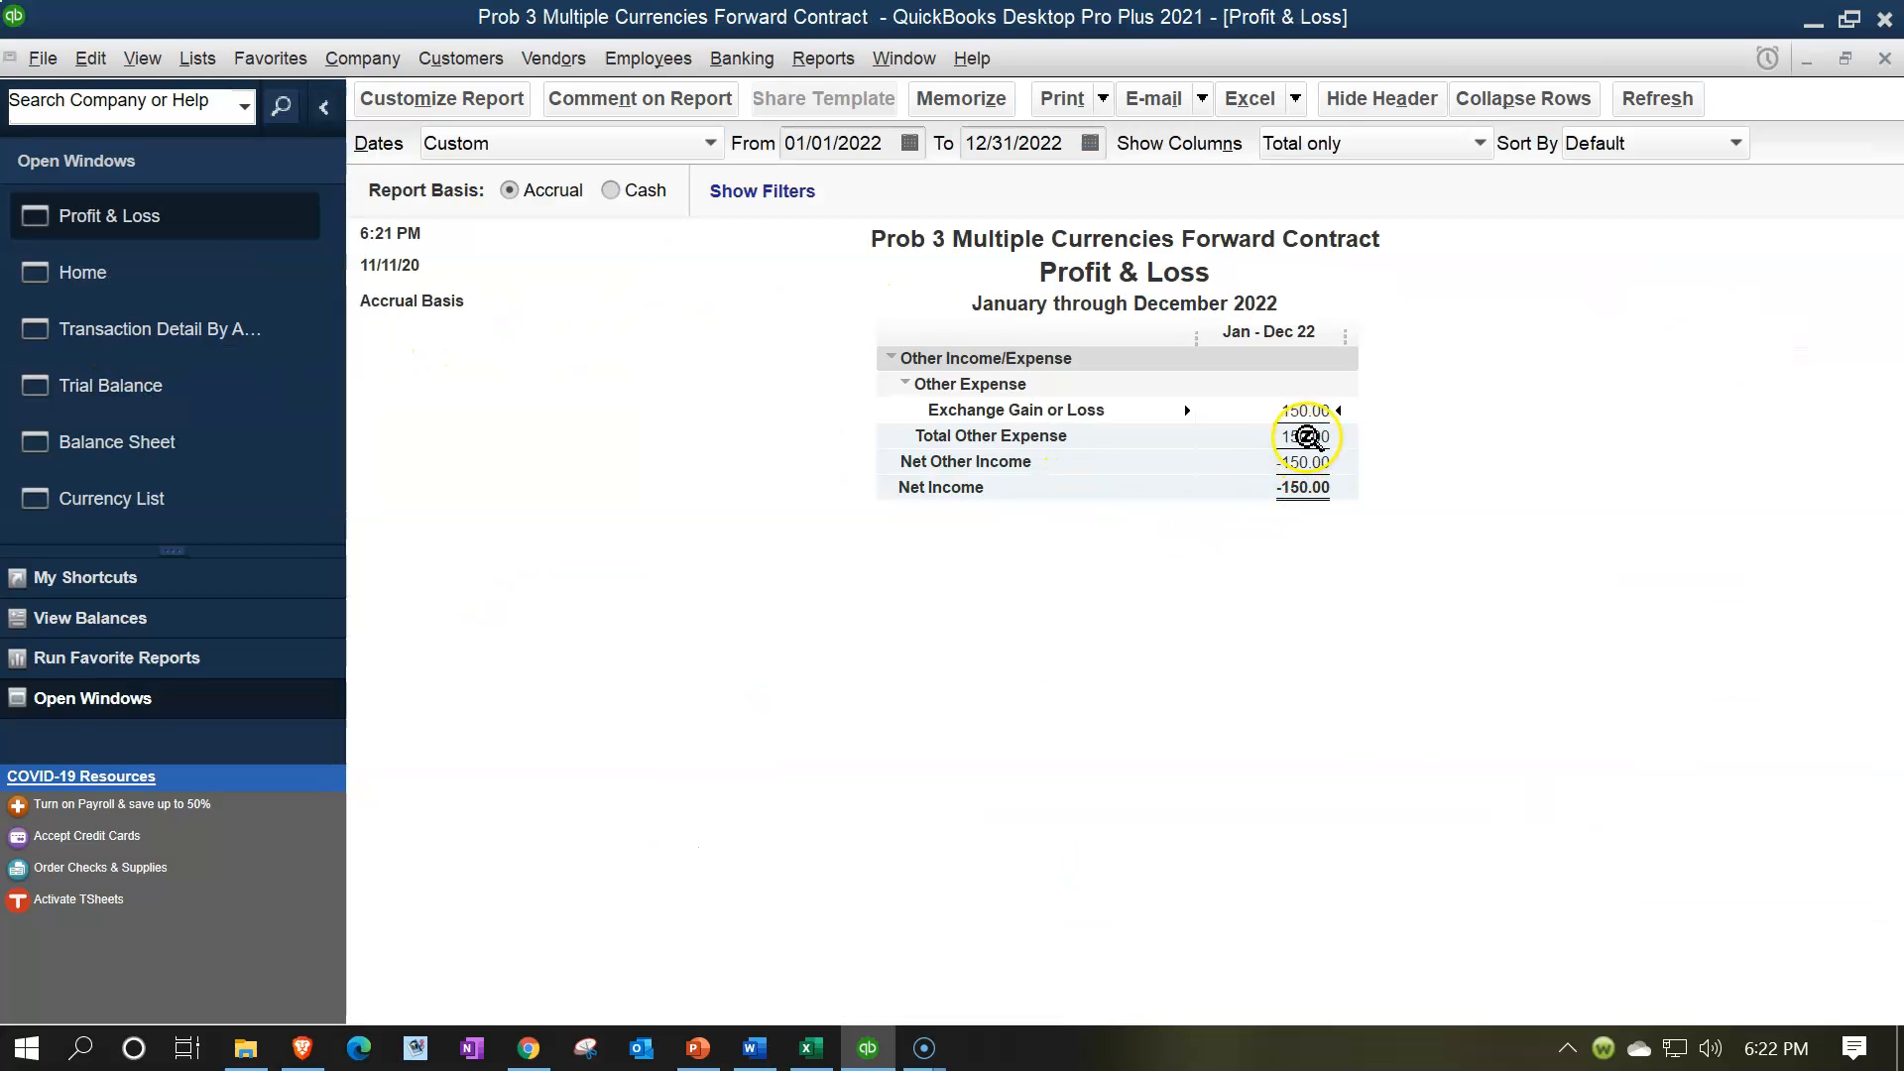
double_click(1295, 417)
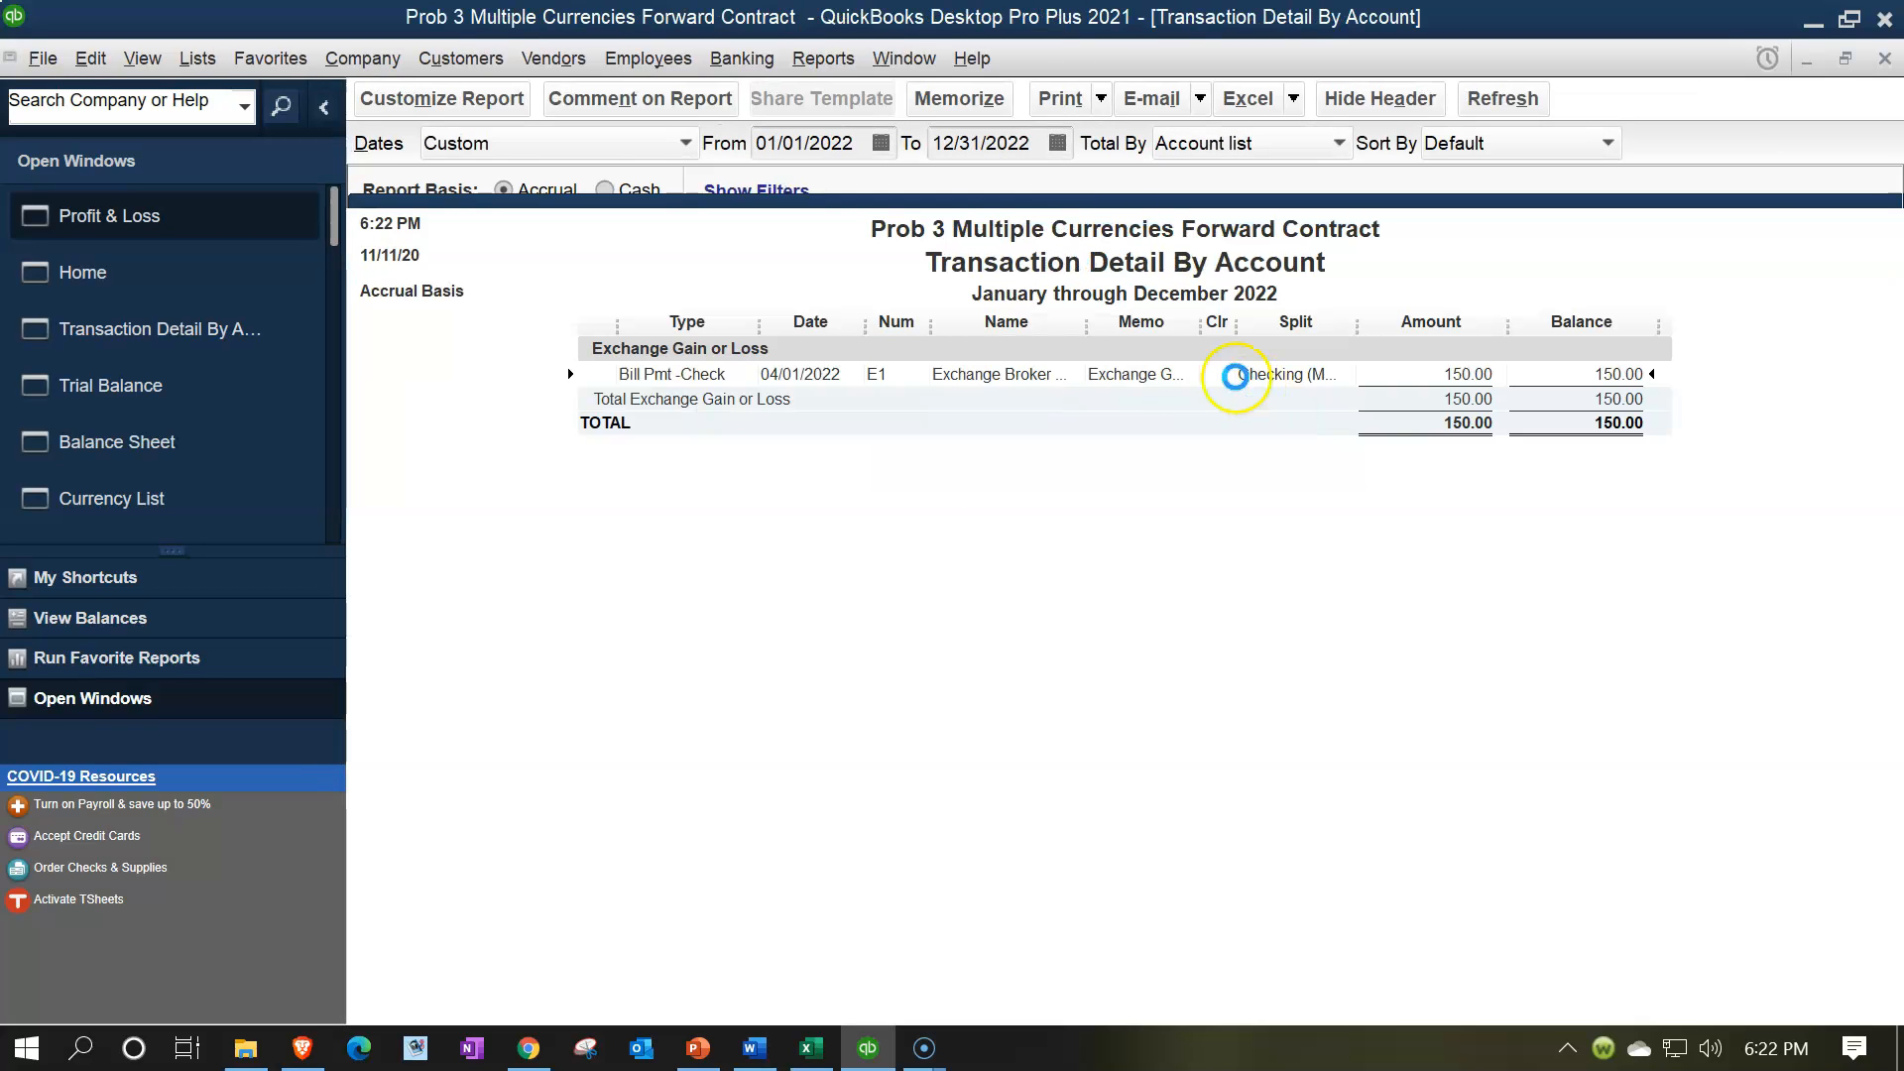
Step: Set the Exchange Gain or Loss detail report's start date to 01/01/2021
click(861, 149)
key(BackSpace)
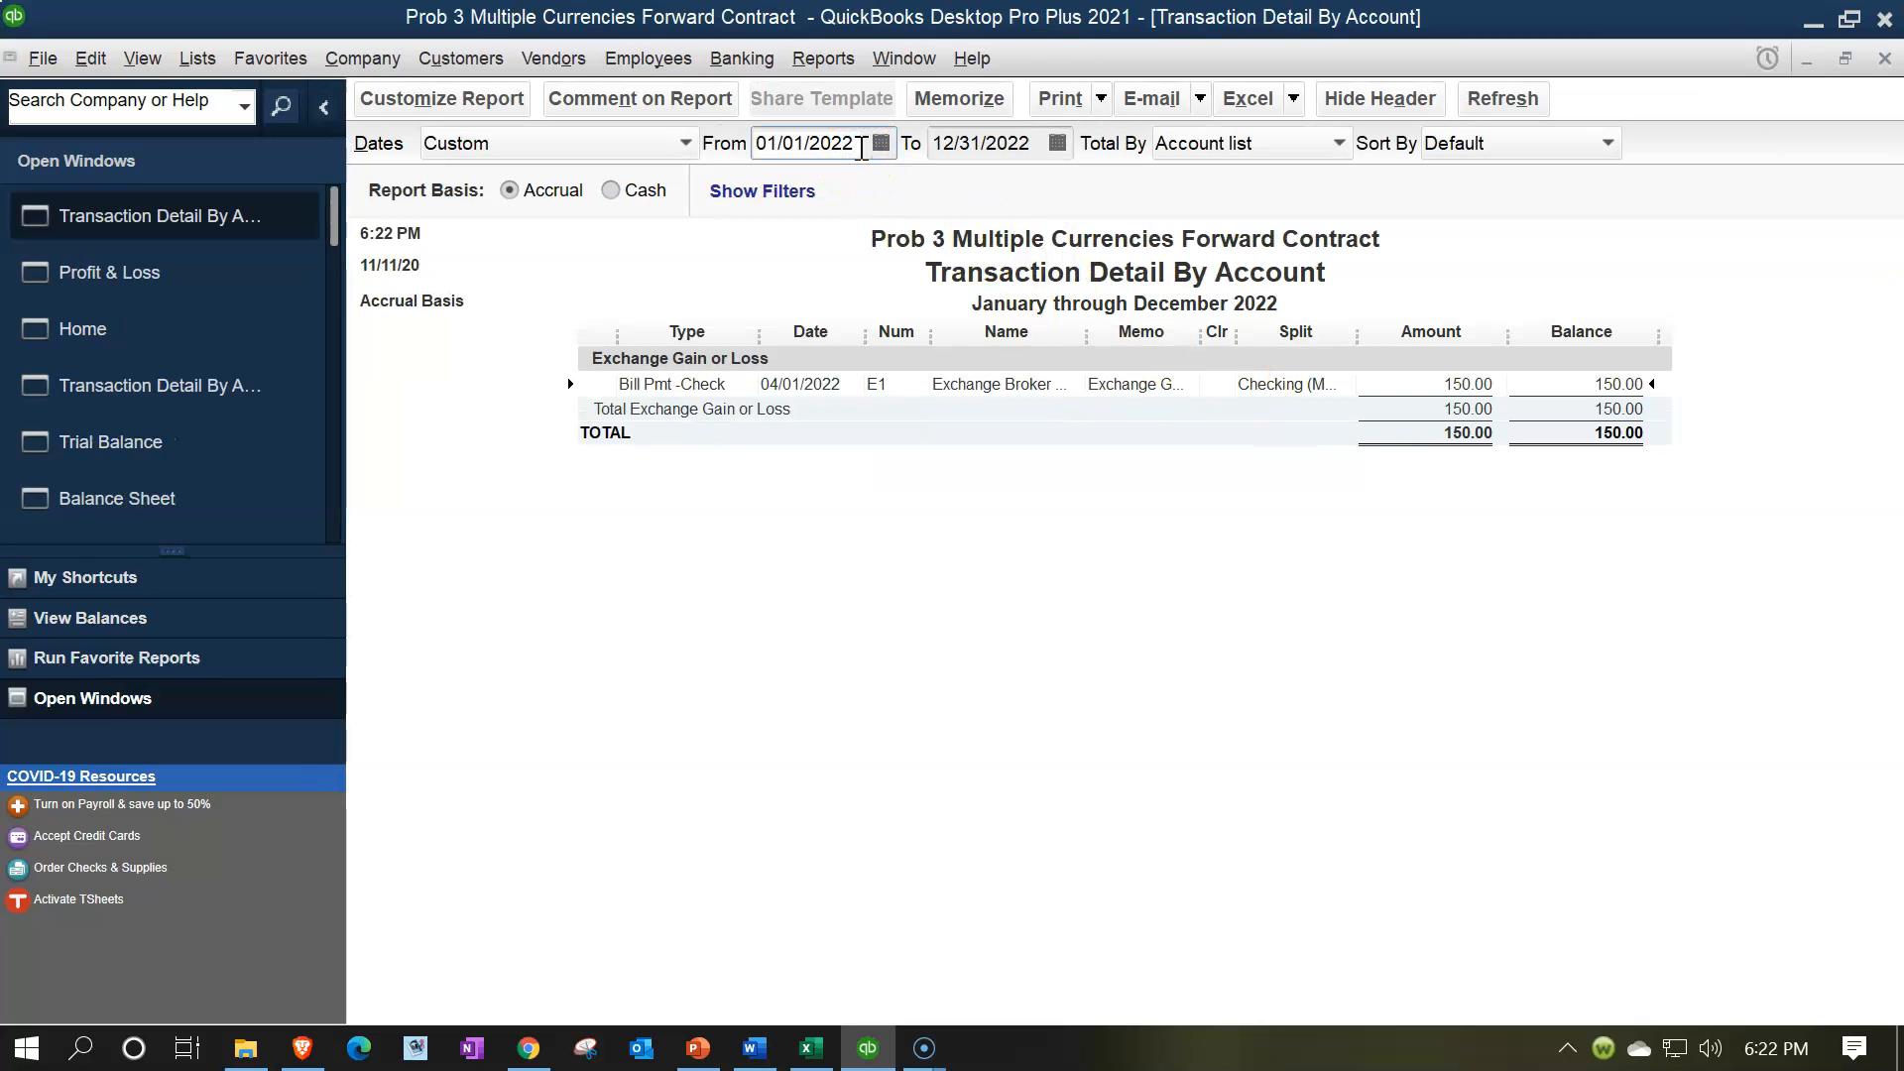
text(1)
click(1180, 508)
Step: Examine the general journal and bill payment entries in Exchange Gain or Loss, comparing their dates and amounts
double_click(1431, 384)
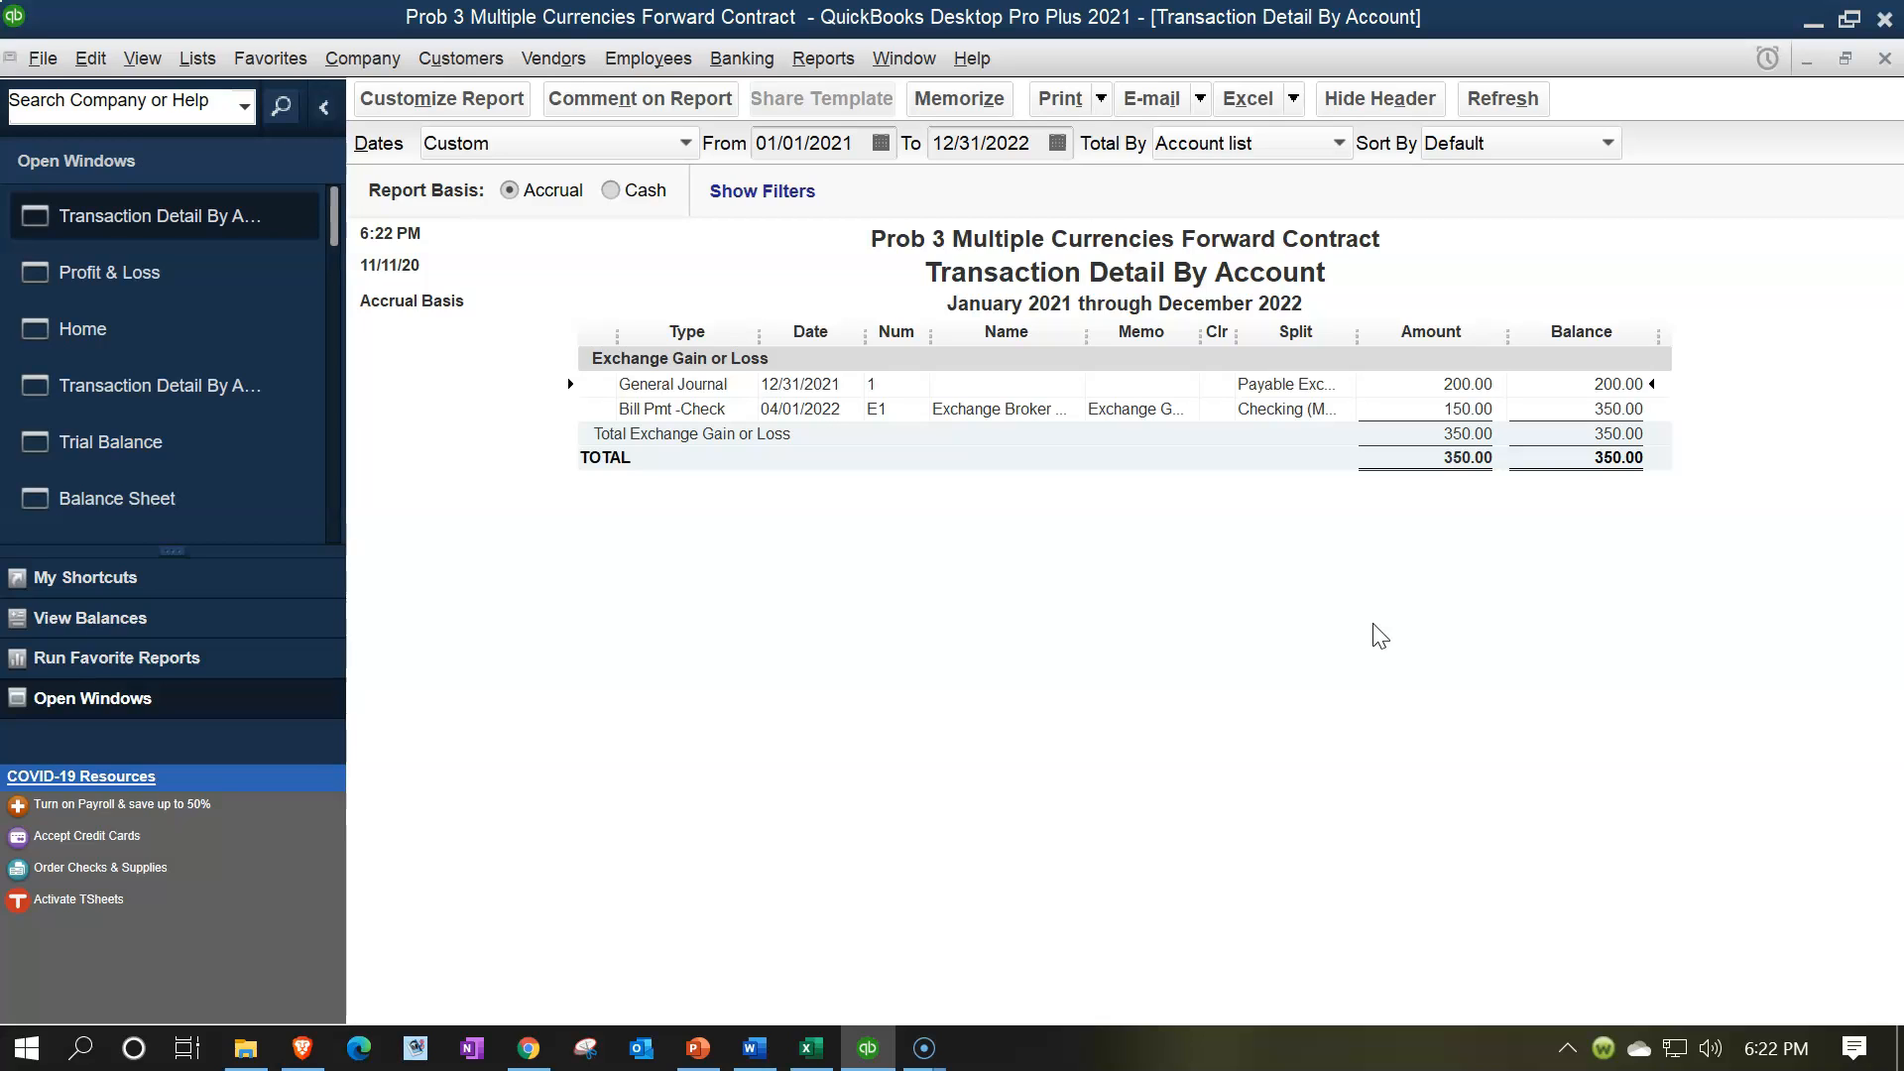
click(1440, 411)
click(1441, 382)
click(971, 423)
click(927, 426)
click(1442, 402)
click(823, 414)
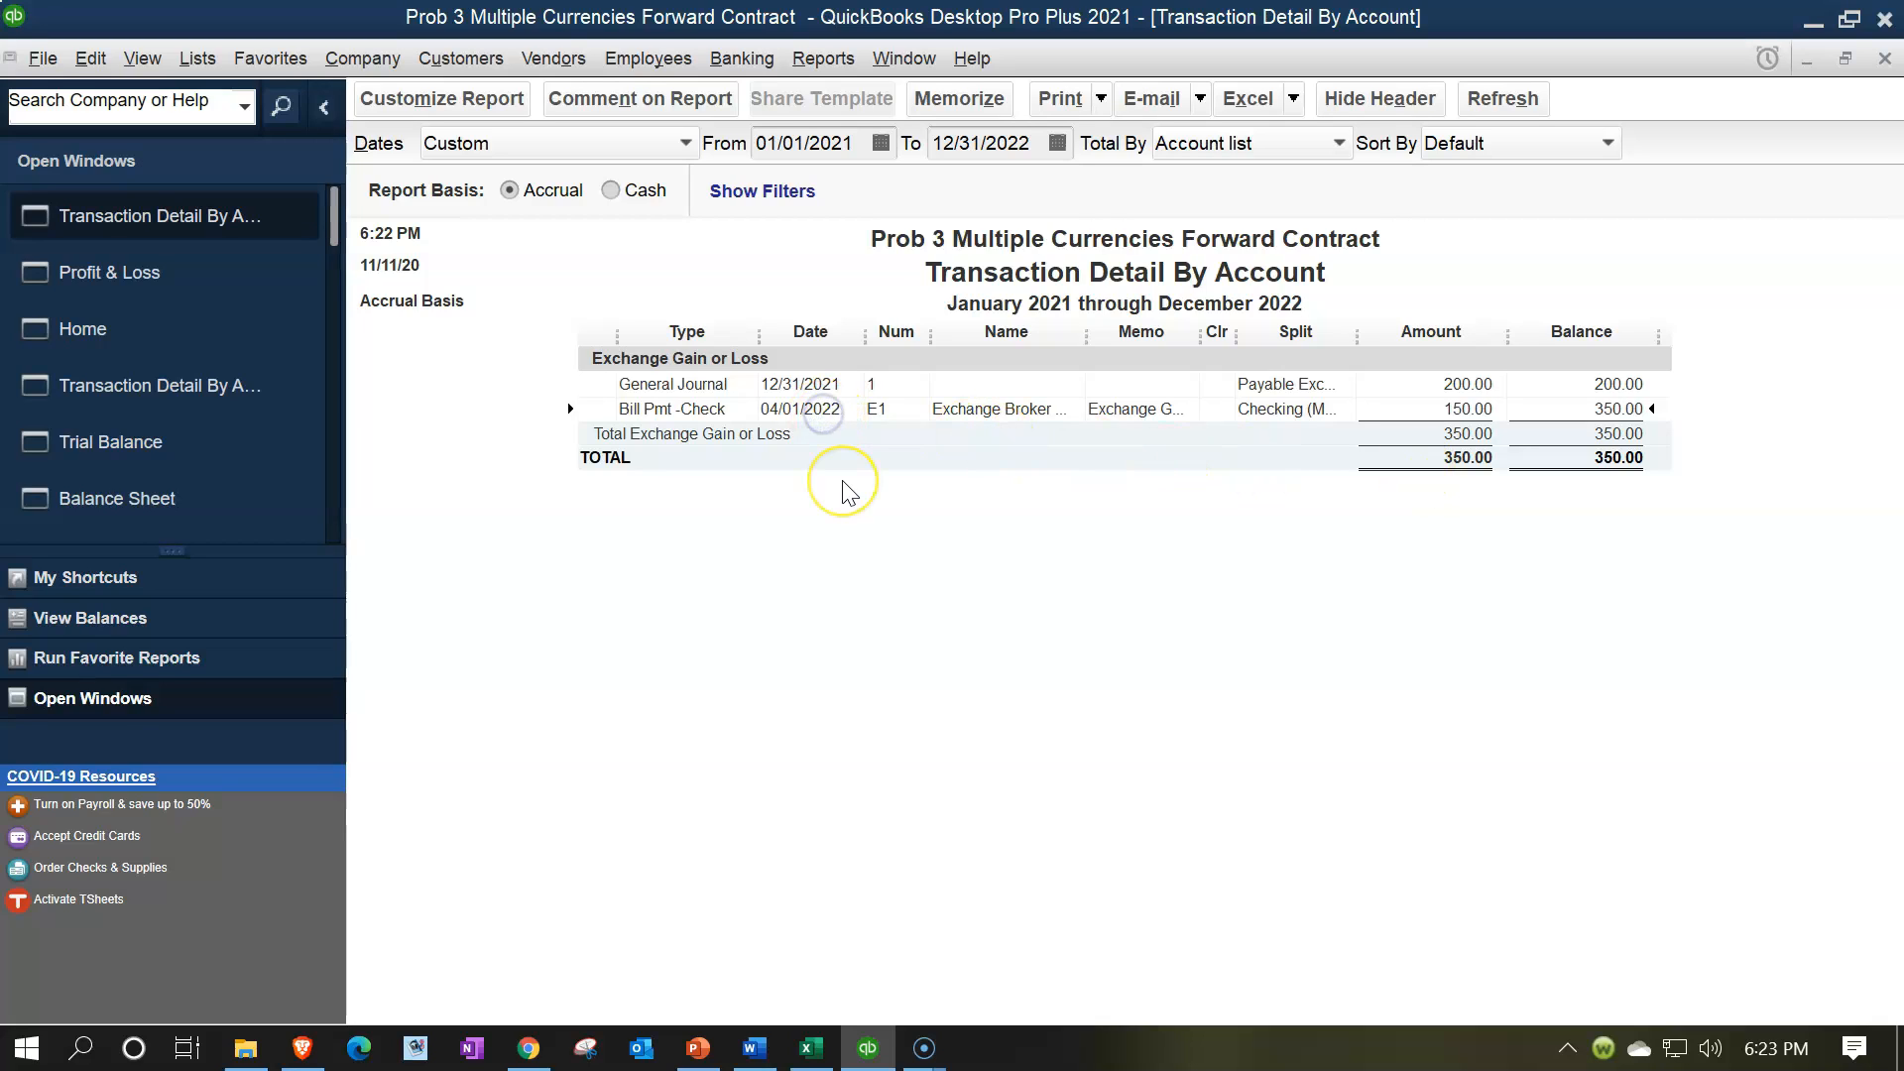